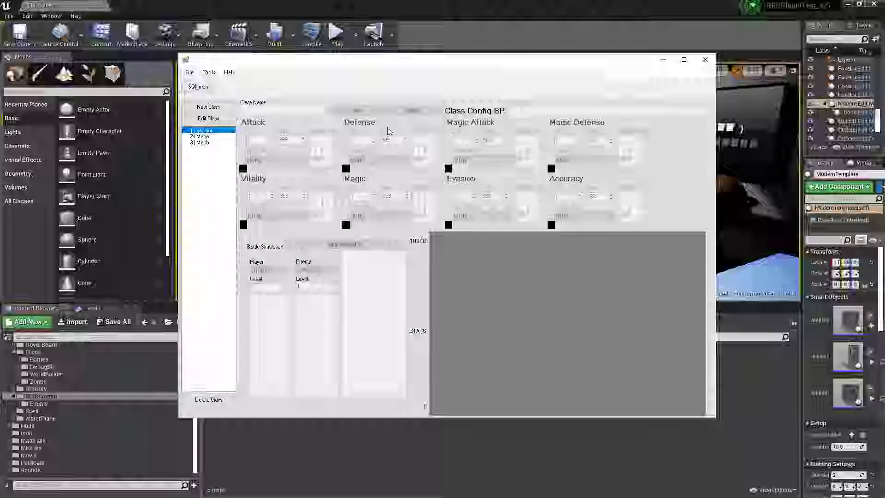
Open the Actor folder inside RPGEngineTK in the project content.
left_click(107, 381)
left_click(106, 375)
scroll(106, 377, "up", 12)
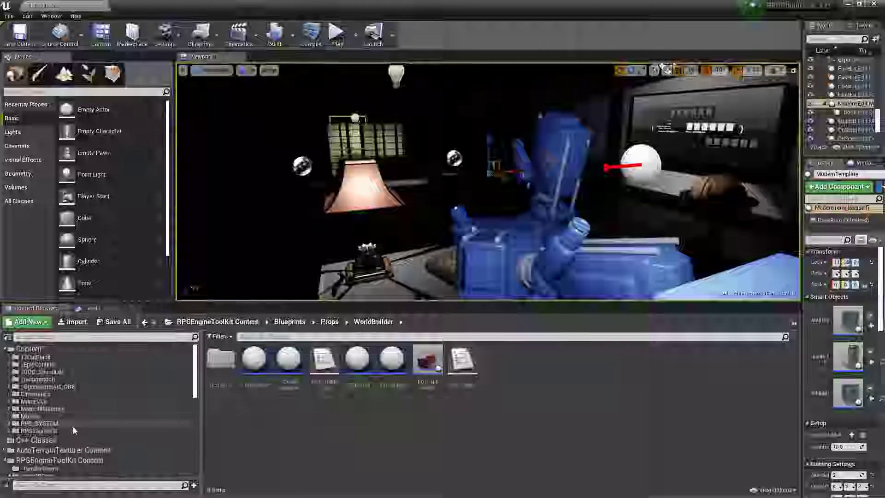
left_click(61, 425)
double_click(49, 431)
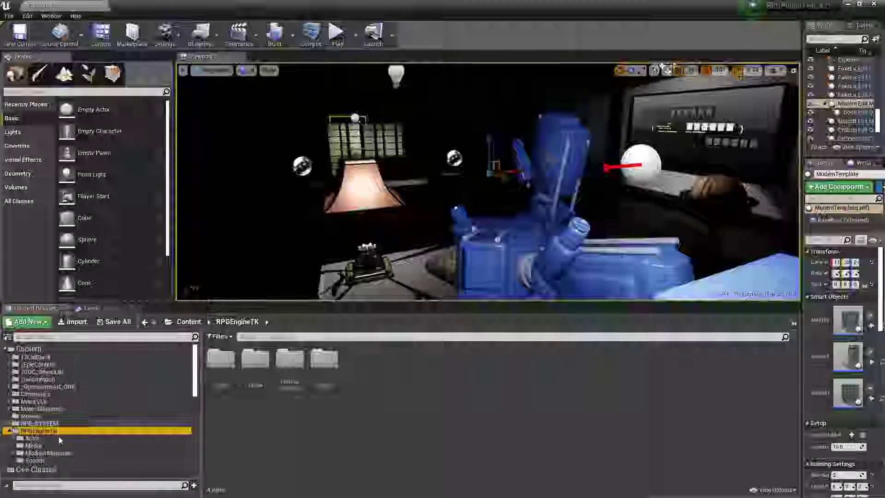
left_click(41, 438)
double_click(40, 439)
scroll(55, 452, "down", 1)
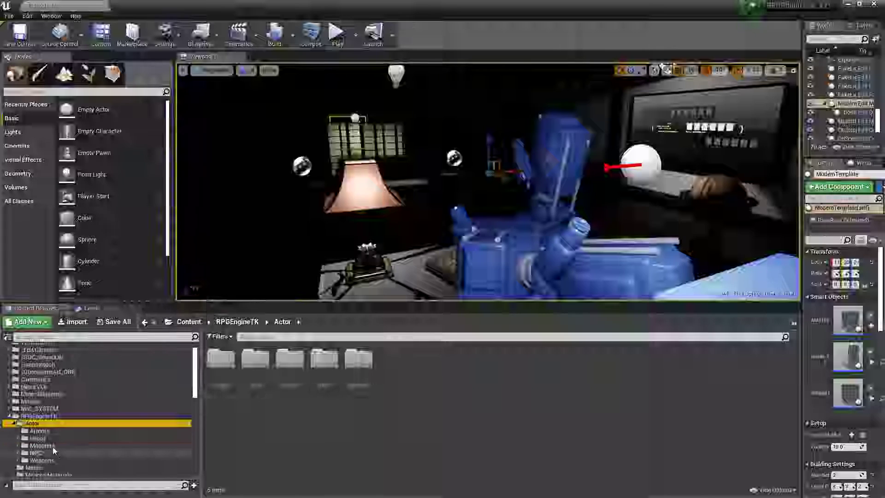
Open the Mesh folder of the Mannequin hero, under Actor/Heros.
left_click(50, 439)
double_click(49, 438)
left_click(77, 445)
left_click(79, 438)
double_click(75, 446)
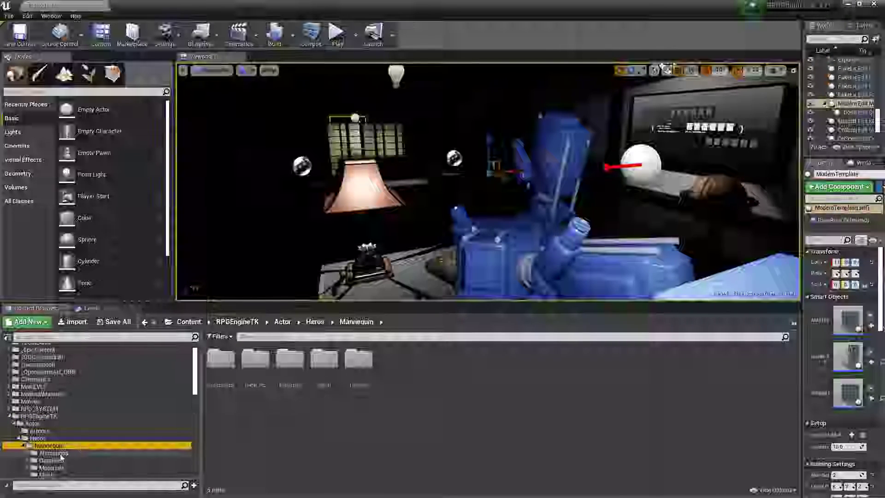
scroll(73, 459, "down", 1)
left_click(66, 454)
left_click(59, 461)
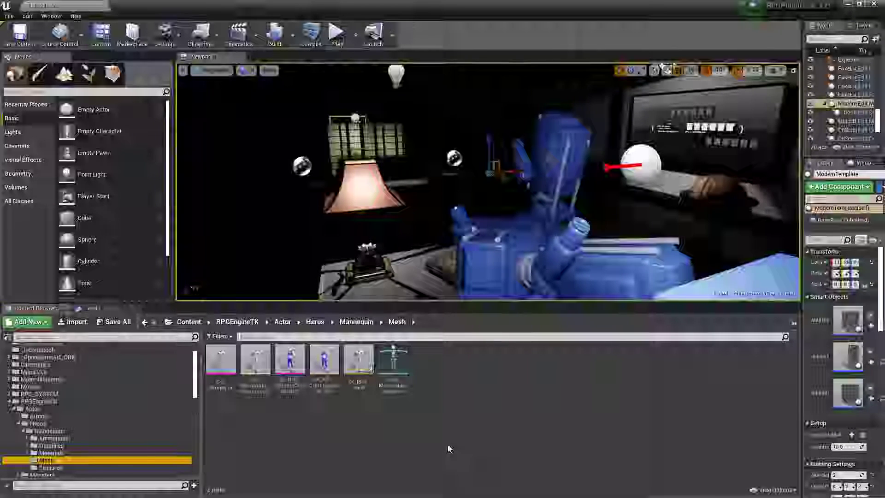
Open the SK_NPC_ClothingColor skeletal mesh and look over its material slots.
left_click(301, 374)
left_click(214, 375)
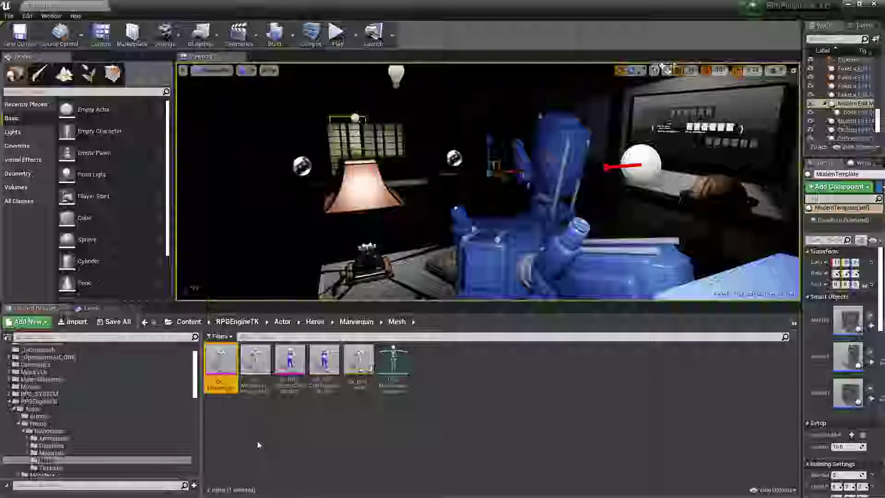
double_click(289, 361)
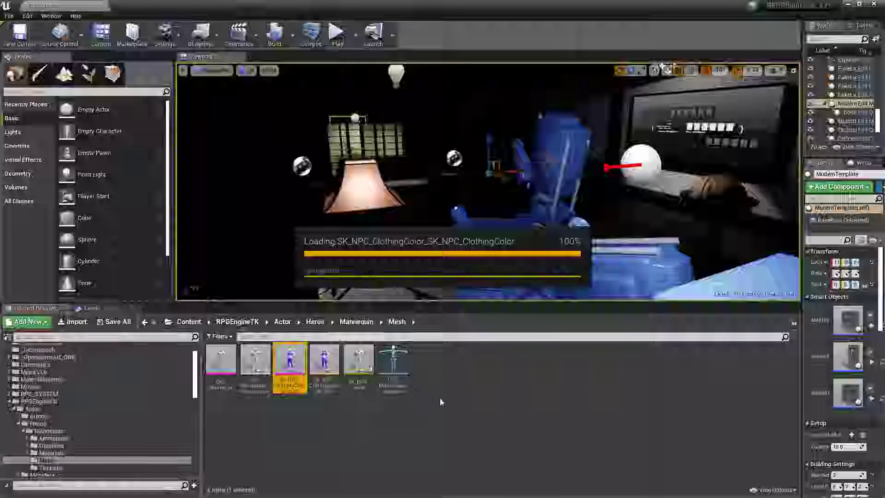
scroll(522, 252, "up", 8)
scroll(521, 252, "down", 3)
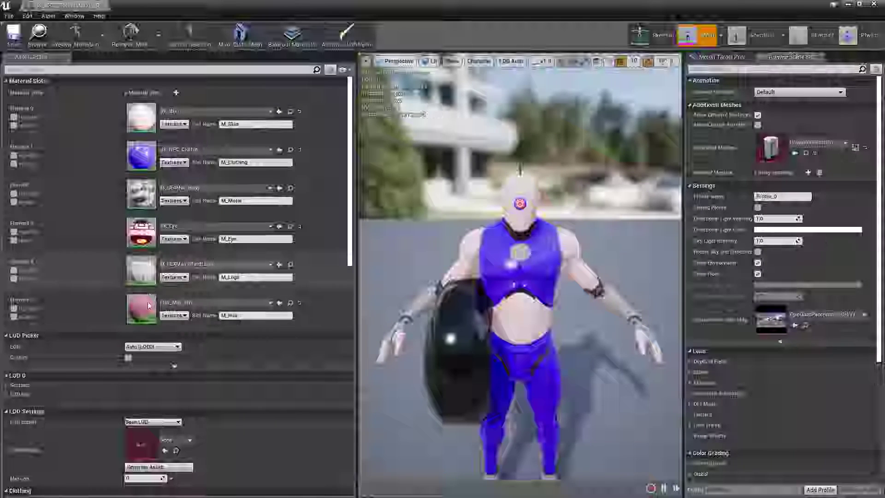
Open the material assigned to the M_Skin slot and enable its skin tone colour parameter.
double_click(142, 117)
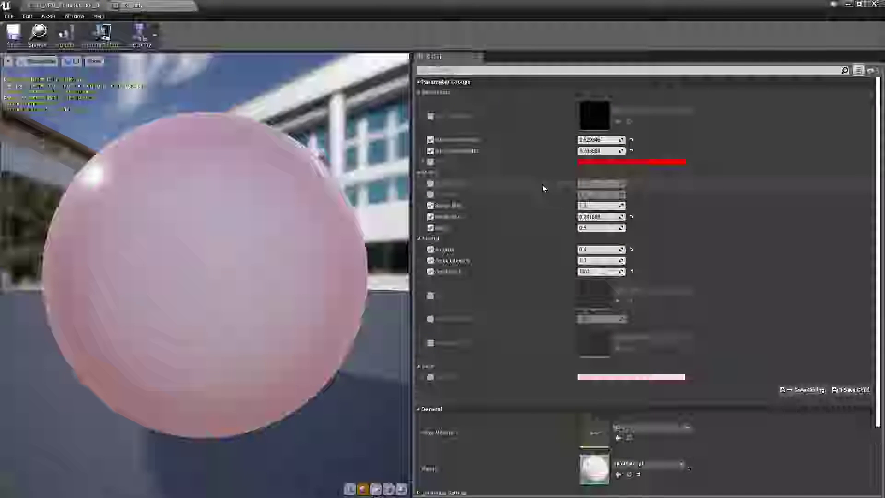
scroll(540, 212, "down", 2)
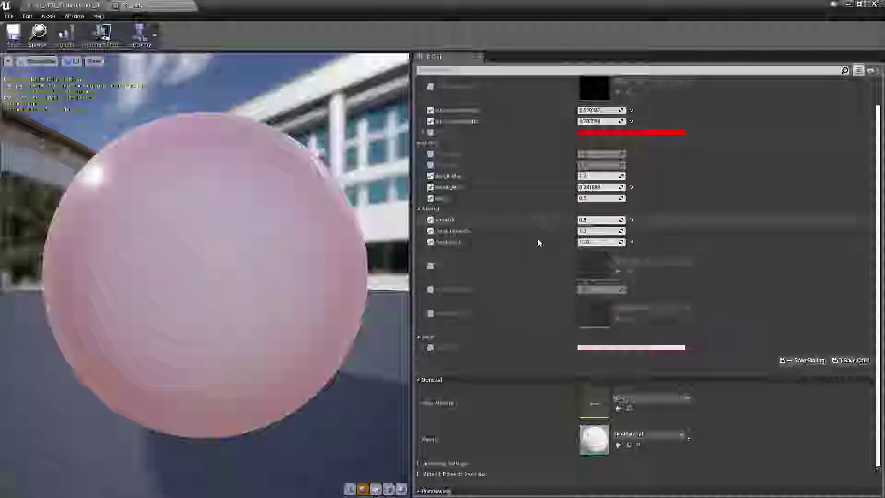
left_click(430, 347)
left_click(631, 348)
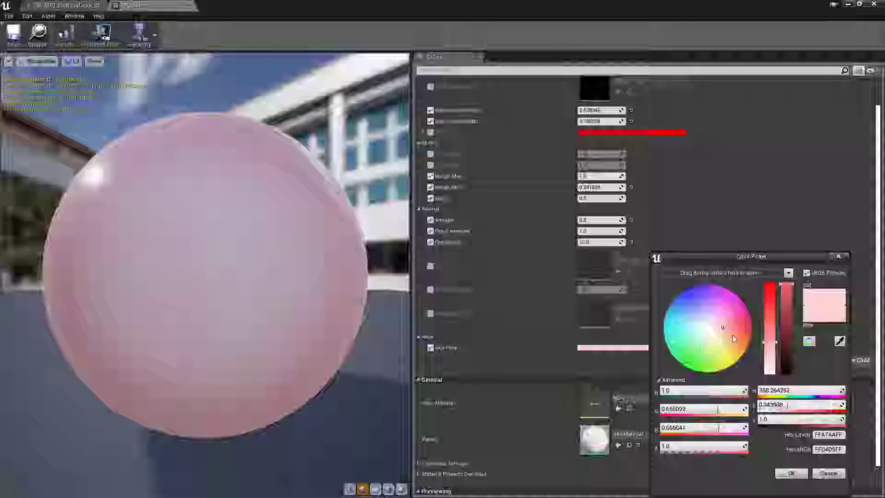
mouse_move(788, 341)
left_mouse_down()
mouse_move(789, 364)
mouse_move(790, 328)
left_mouse_up()
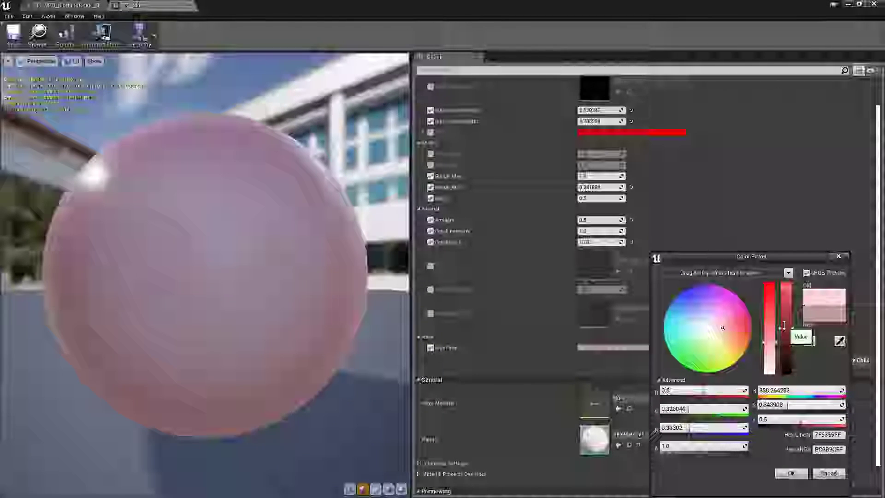
left_click(830, 473)
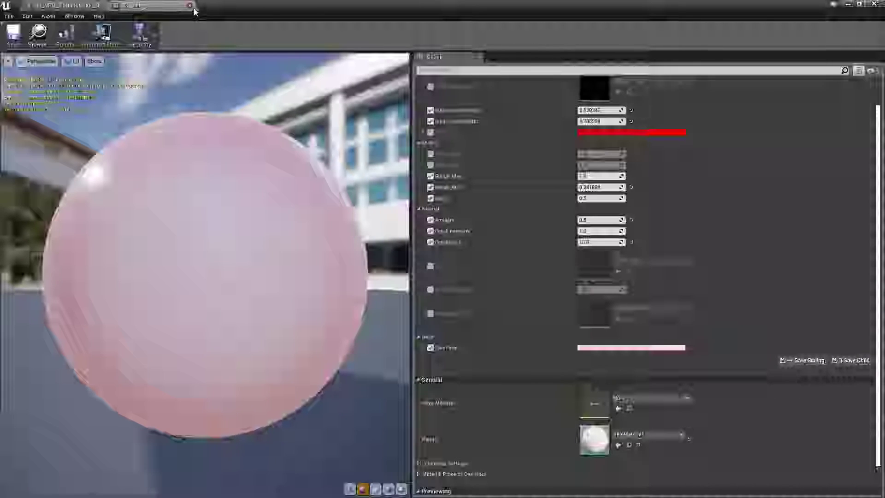
Close the skin material and the skeletal mesh, and open the Mannequin's DataFiles folder.
left_click(190, 6)
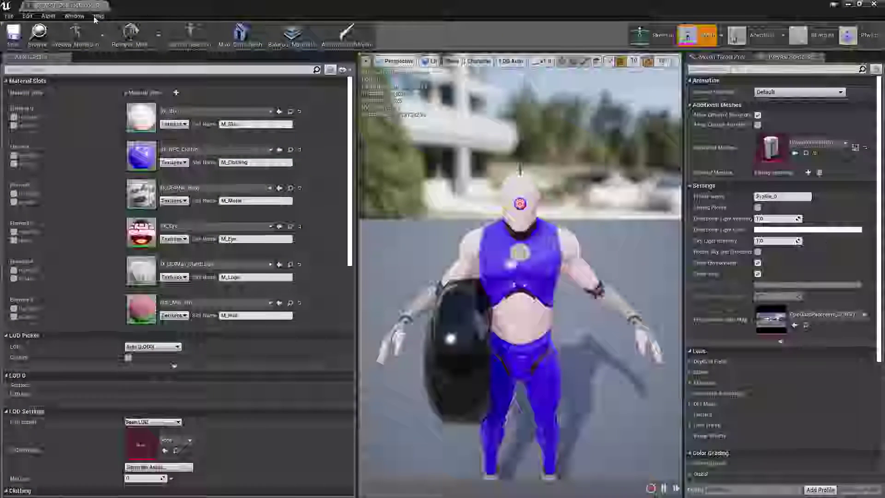
left_click(101, 6)
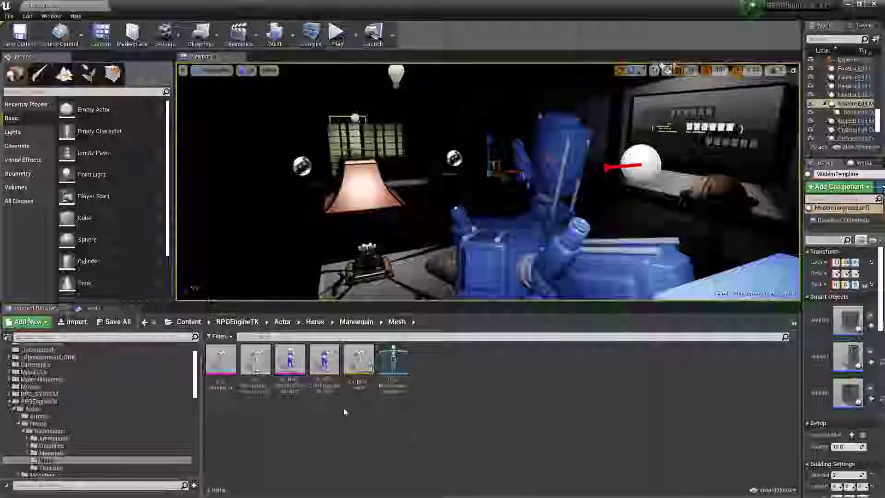
left_click(69, 446)
double_click(69, 447)
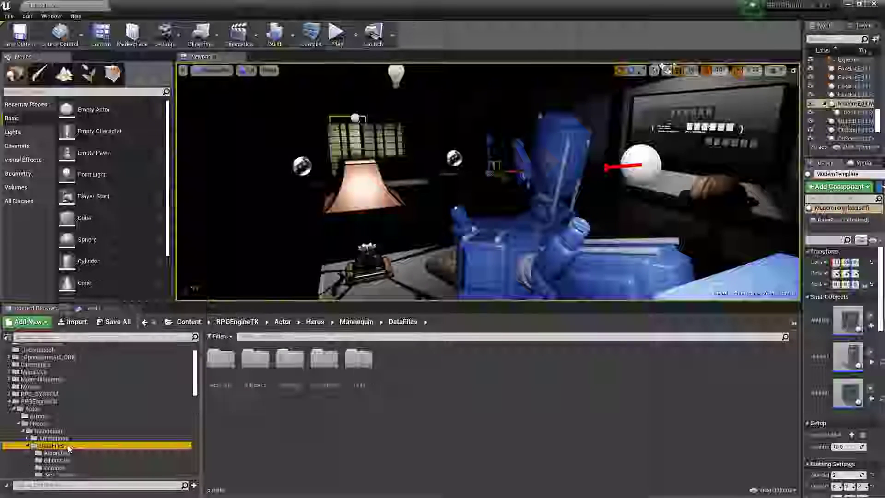
Examine the contents of the ActorData, Billboards, Combos, Job_Classes and Skills folders in DataFiles.
left_click(60, 454)
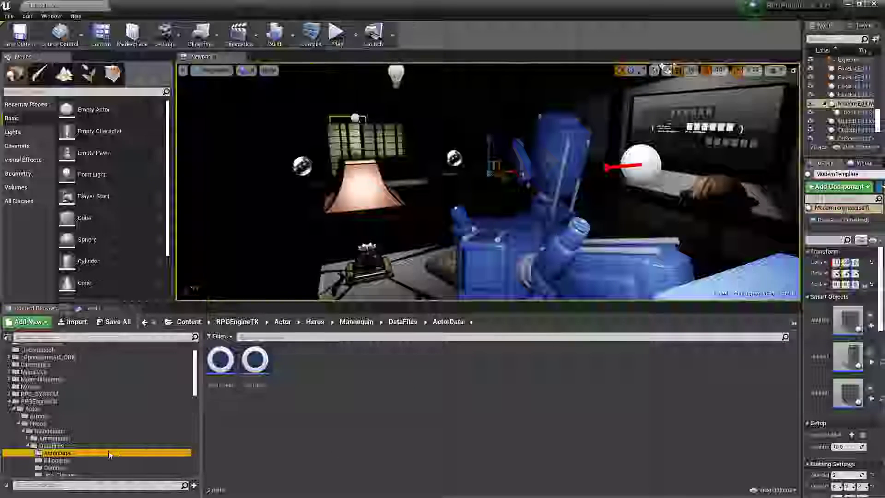
left_click(99, 460)
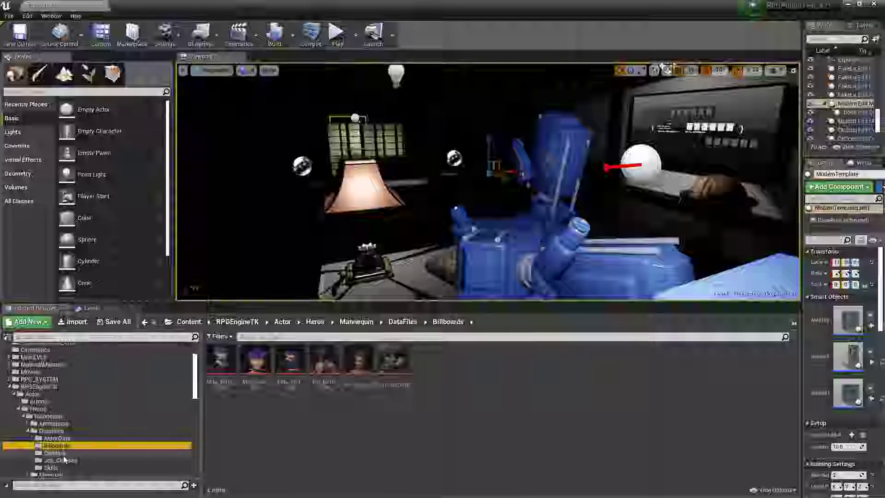
left_click(64, 454)
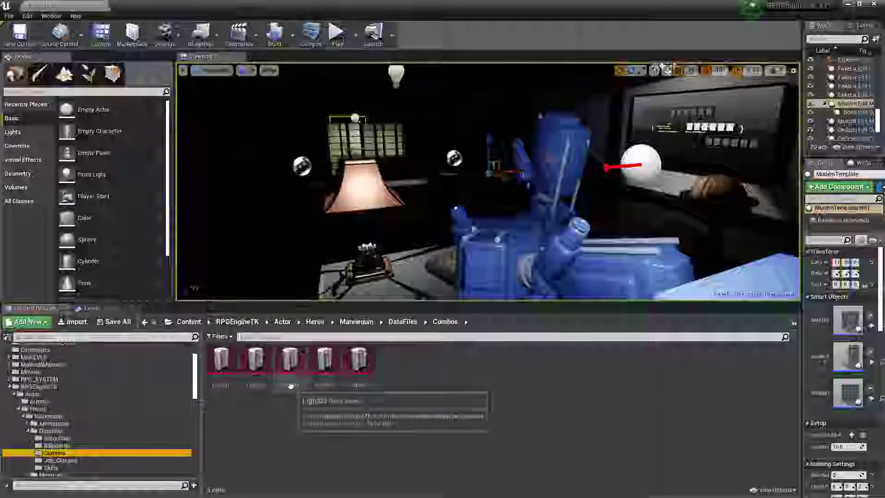
left_click(60, 460)
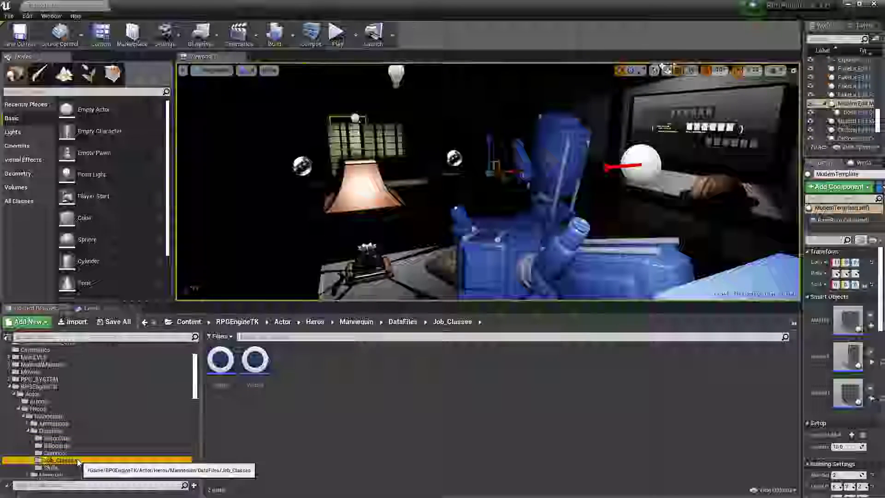
left_click(213, 364)
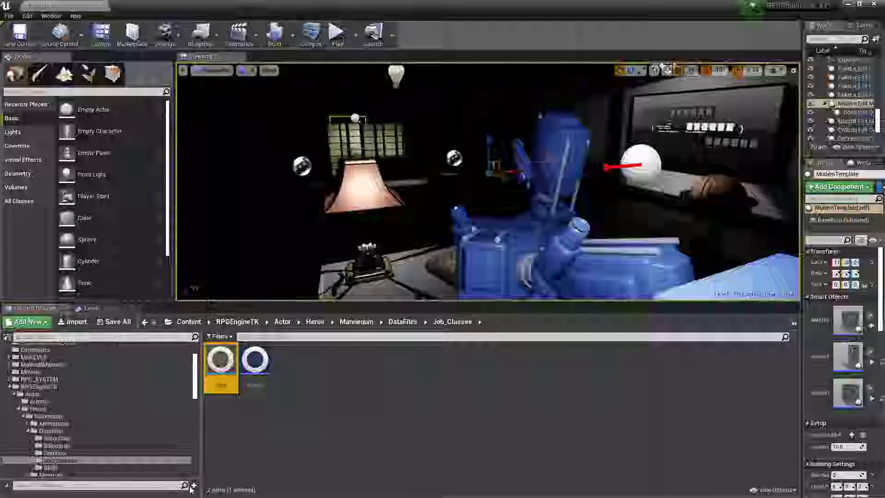
left_click(50, 468)
left_click(257, 362)
left_click(224, 365)
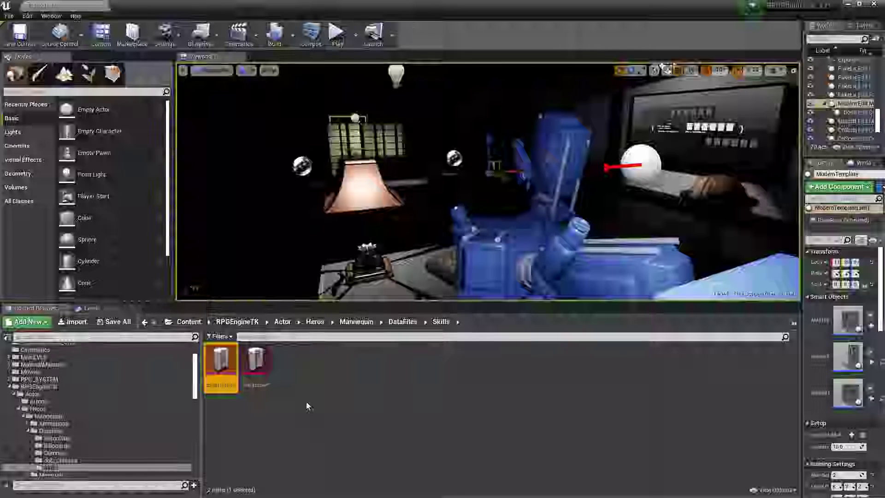
left_click(333, 461)
Open the Mannequin's Animations folder and look over the animation subfolders and the other Mannequin folders.
left_click(51, 423)
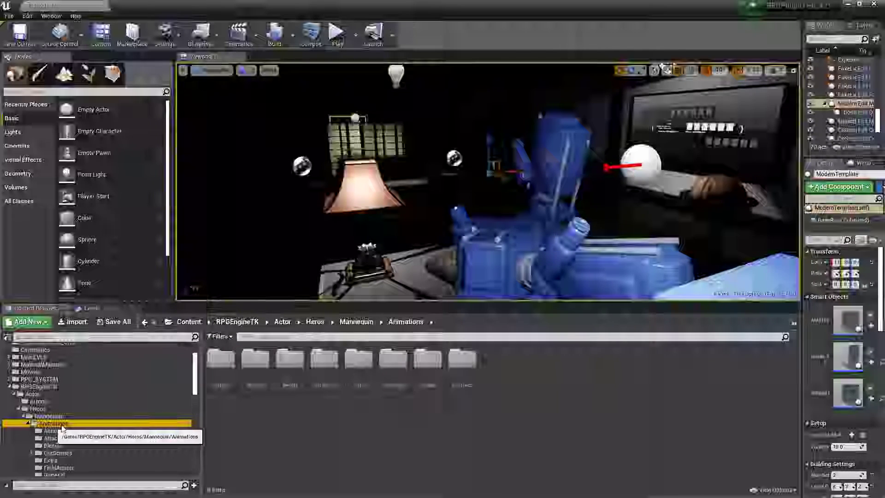
scroll(62, 437, "down", 5)
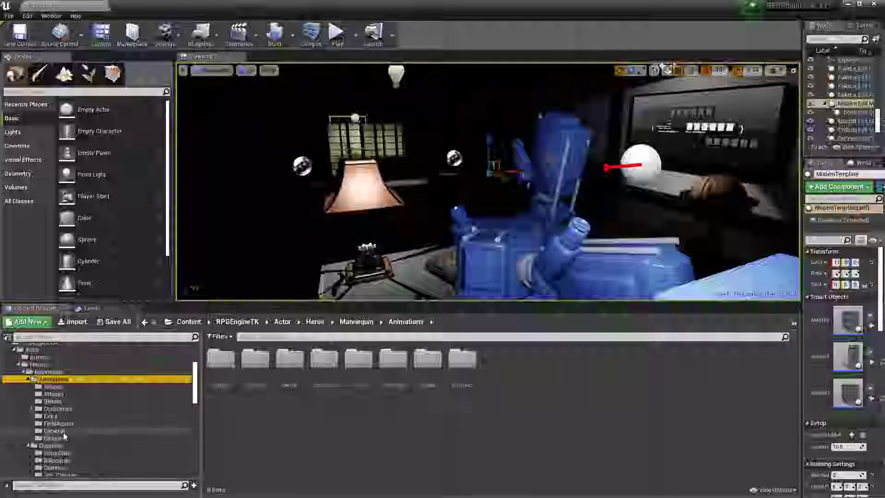
scroll(64, 436, "down", 1)
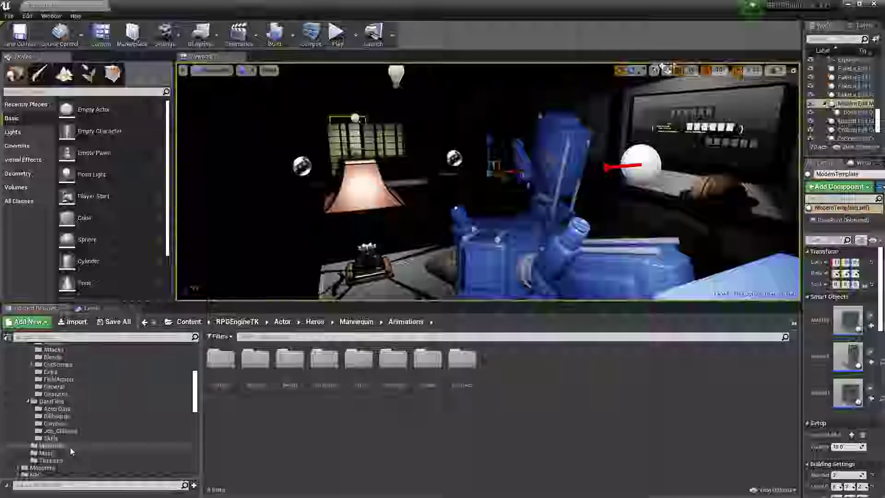
scroll(87, 441, "down", 1)
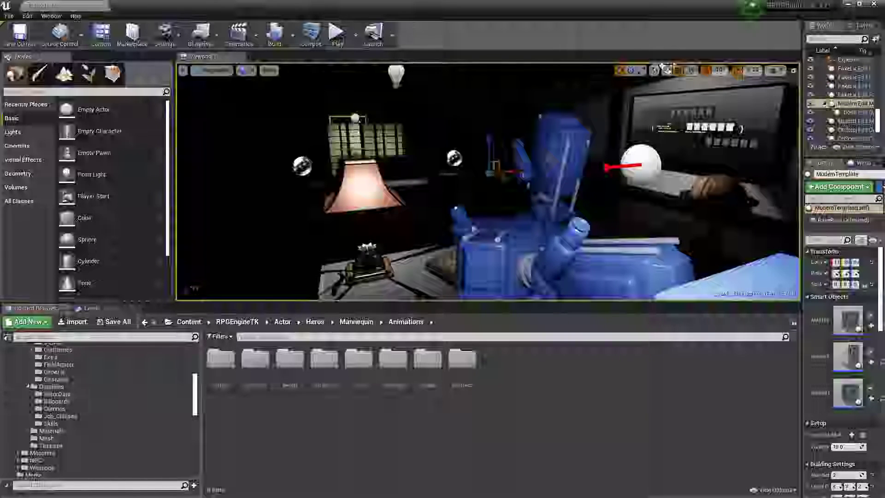
Switch to the class configuration tool and open the Warrior class for editing.
key("alt+Tab")
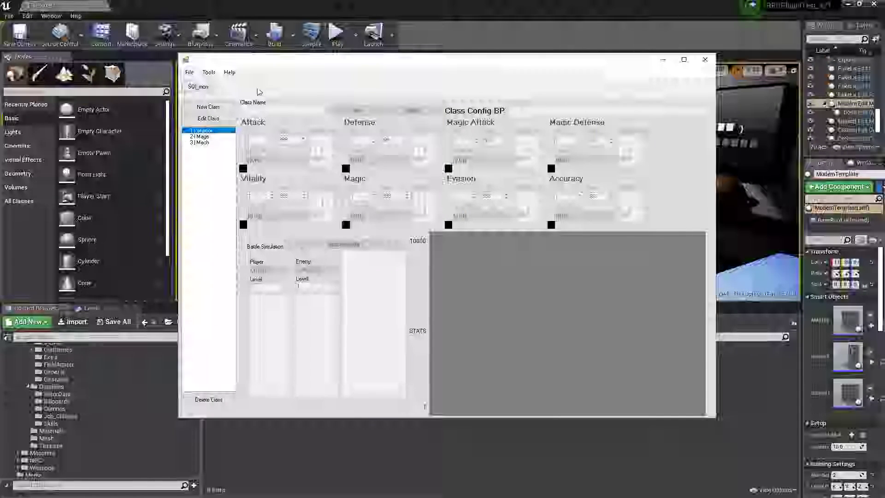
left_click(212, 137)
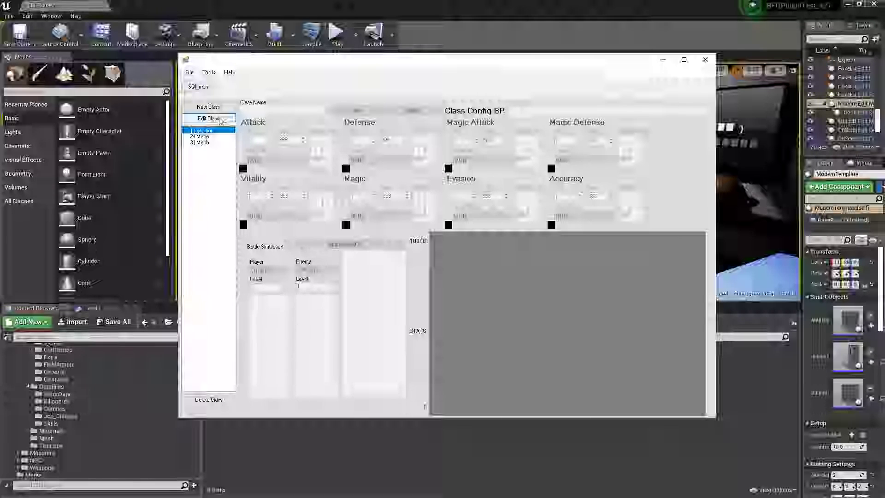
left_click(221, 119)
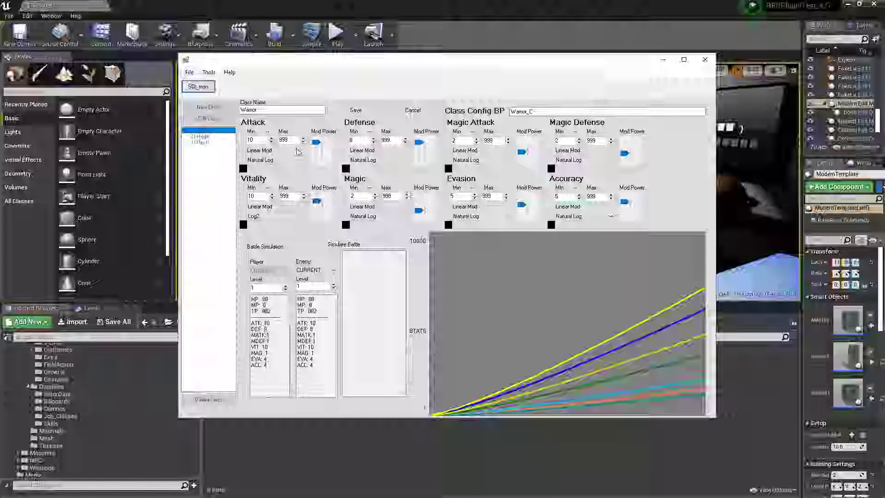
Lower the Attack Mod Power slightly, and simulate and review a level 1 battle against the CURRENT enemy.
mouse_move(316, 142)
left_mouse_down()
mouse_move(322, 148)
mouse_move(324, 135)
mouse_move(328, 146)
left_mouse_up()
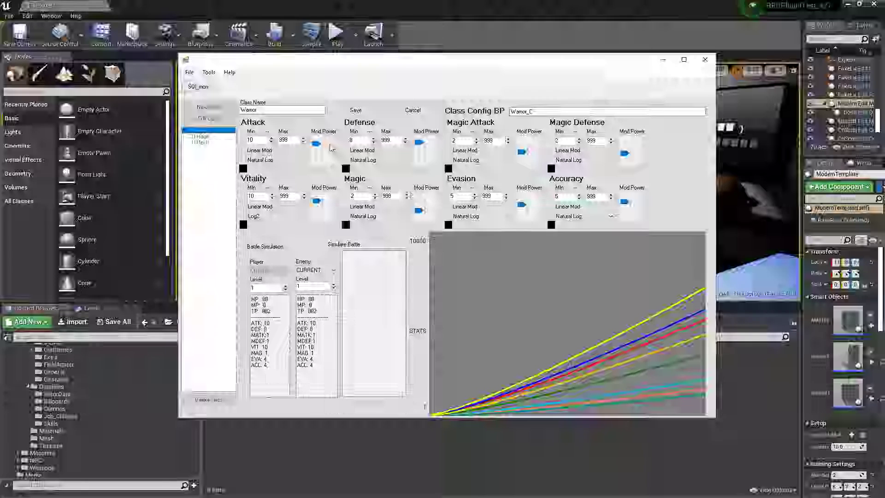
left_click(330, 245)
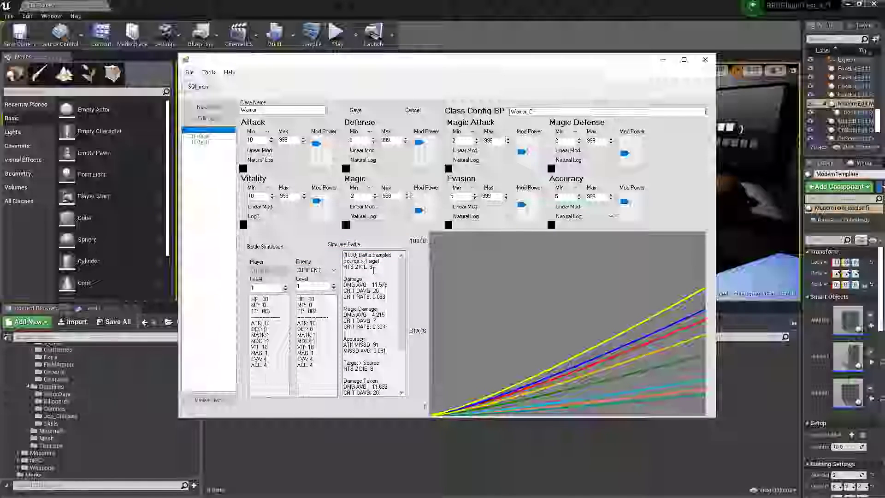
scroll(378, 309, "down", 3)
scroll(378, 308, "up", 3)
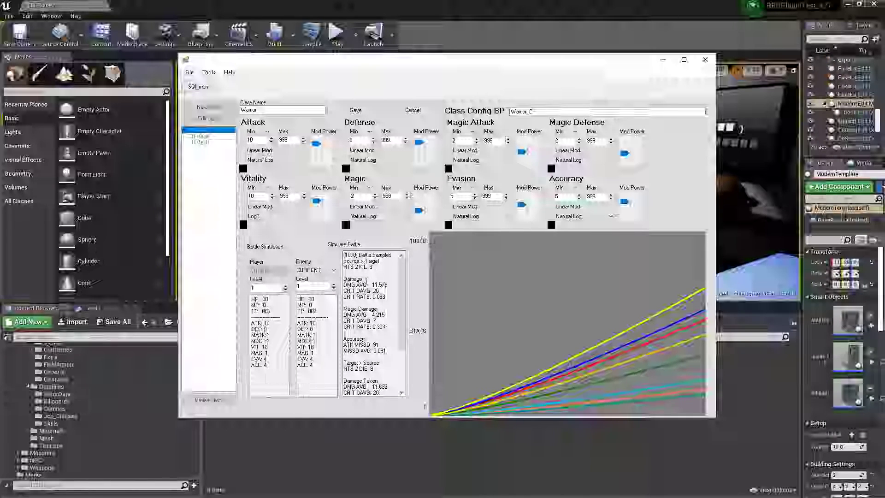
left_click(318, 270)
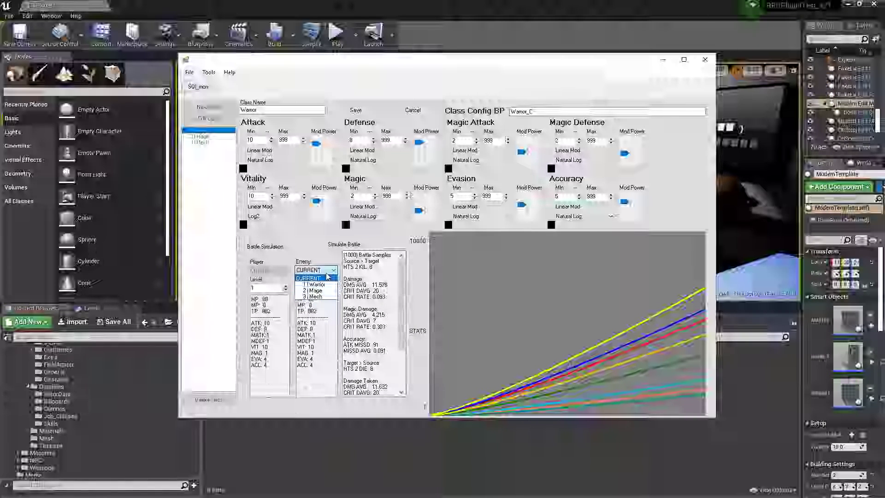
left_click(328, 276)
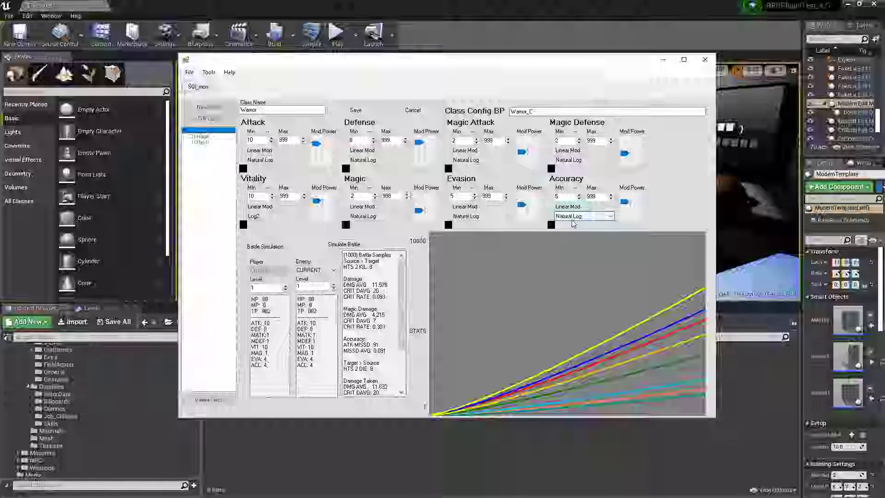
Set the Warrior's Attack growth curve to Log4.
left_click(297, 160)
left_click(263, 192)
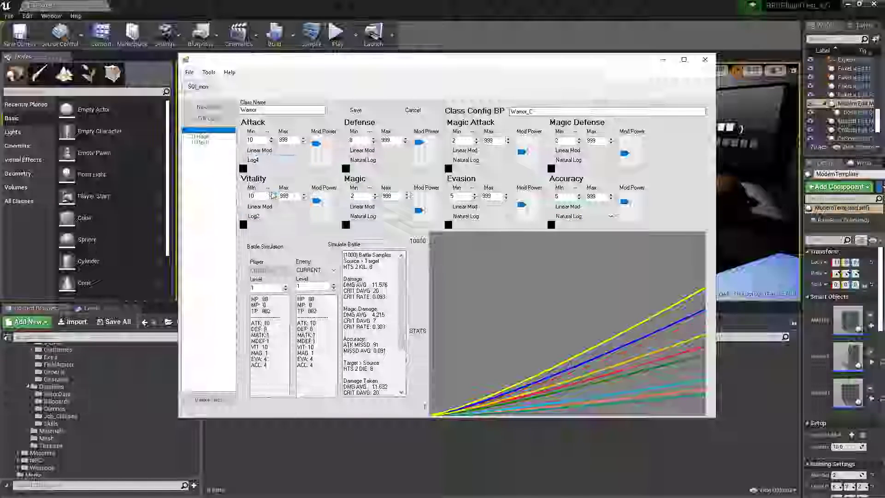
Change the Warrior's Attack growth curve to Natural Log and fine-tune the Attack Mod Power near the upper end.
mouse_move(317, 144)
left_mouse_down()
mouse_move(320, 167)
mouse_move(326, 134)
left_mouse_up()
left_click(276, 159)
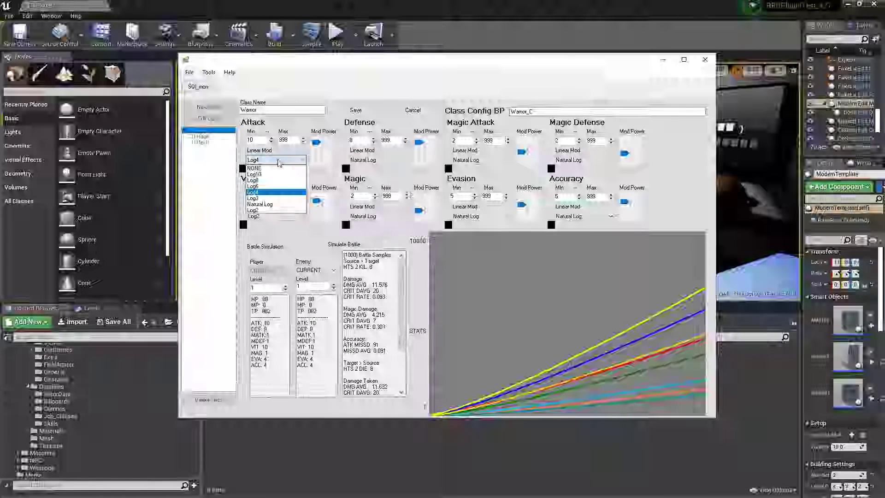
left_click(265, 204)
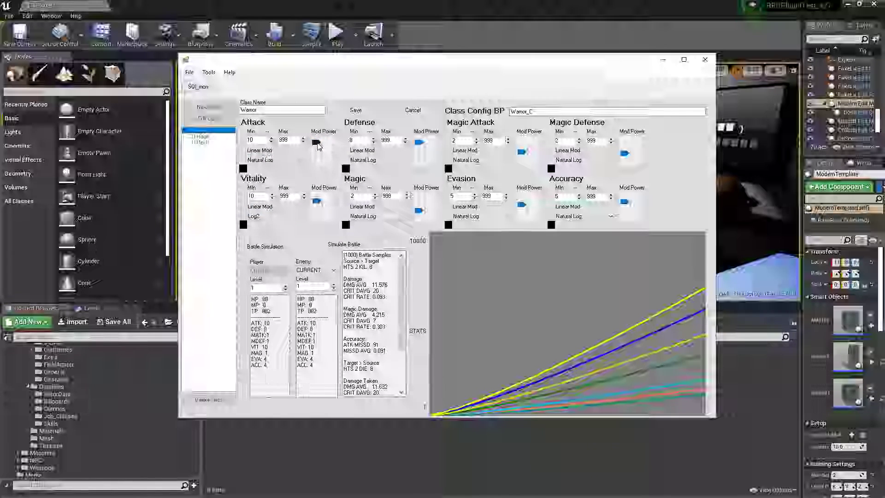
left_click_drag(321, 176, 315, 148)
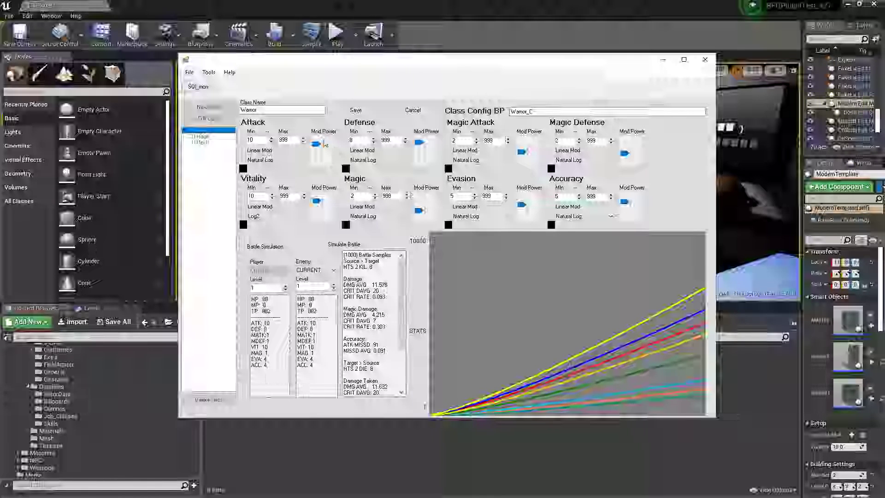
Check the class name and the Class Config BP entry for the Warrior, and switch back to Unreal Editor.
left_click_drag(298, 111, 240, 111)
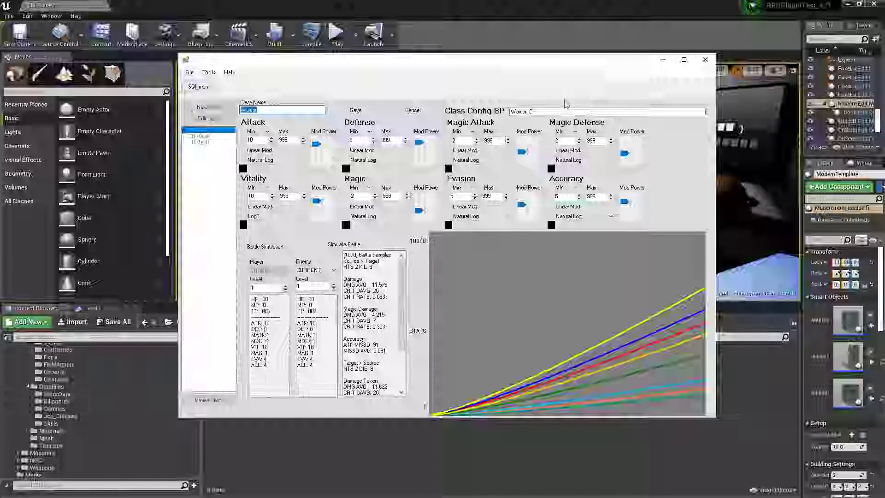
left_click(548, 111)
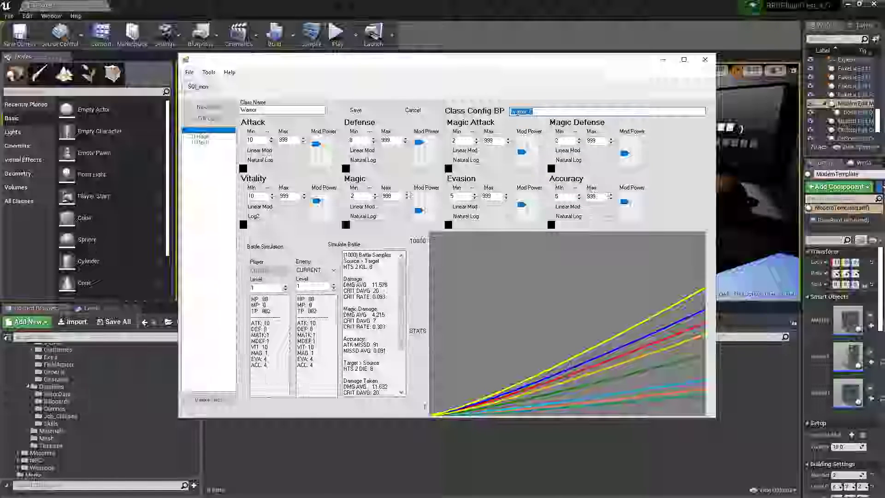
right_click(518, 114)
left_click(418, 141)
left_click(424, 4)
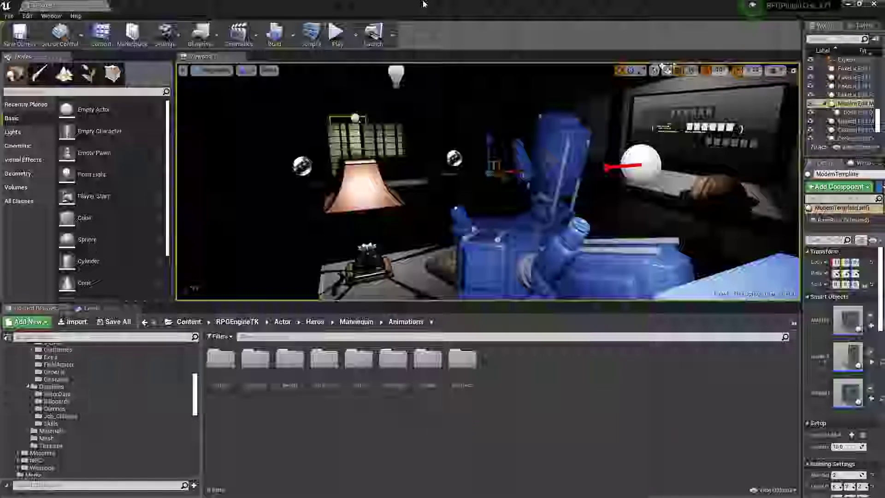
Look into the Mannequin's ActorData folder, and open the Warrior class blueprint from the Job_Classes folder.
left_click(90, 401)
left_click(57, 394)
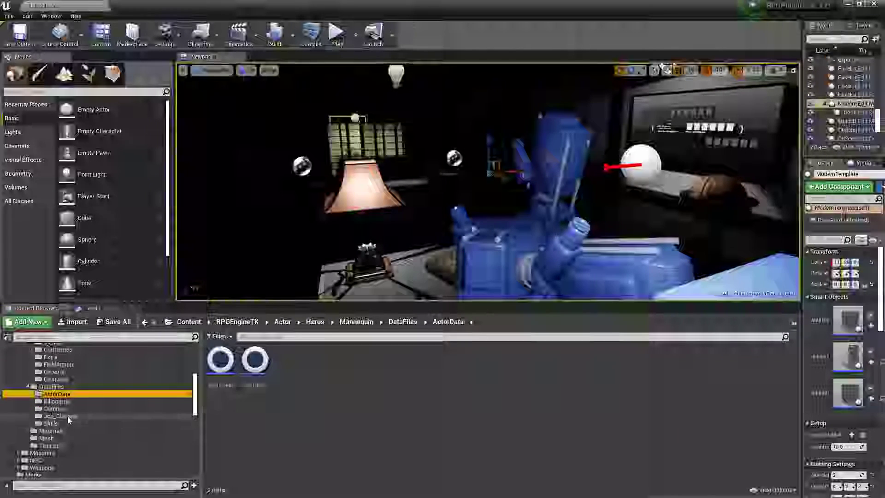
left_click(64, 416)
double_click(261, 356)
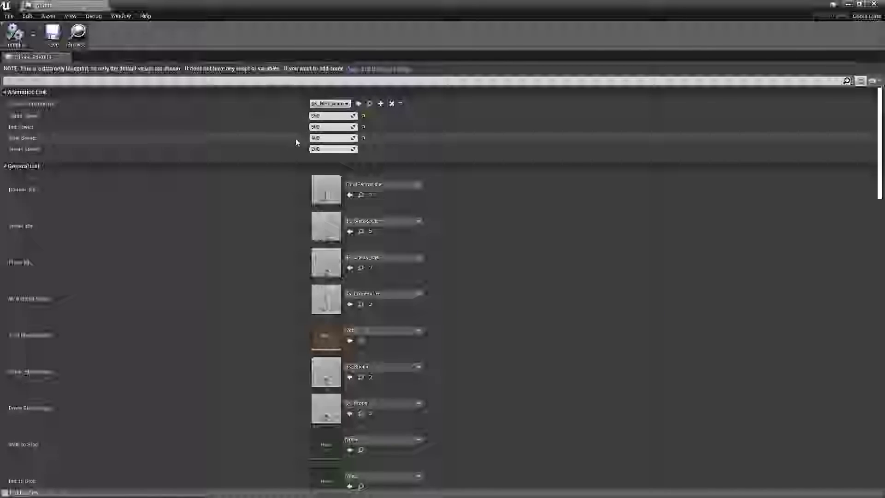
Examine the available animation blueprints without changing SK_RPG_Anim, and review the General List animation slots.
left_click(327, 104)
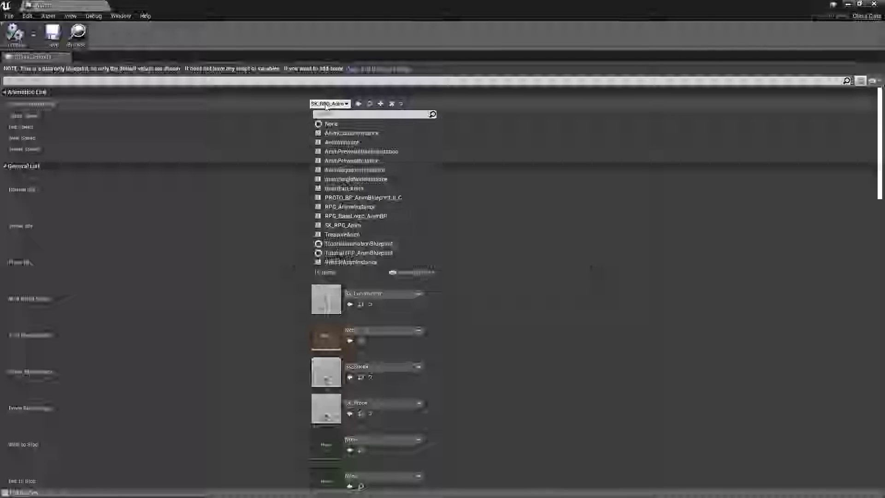
left_click(285, 110)
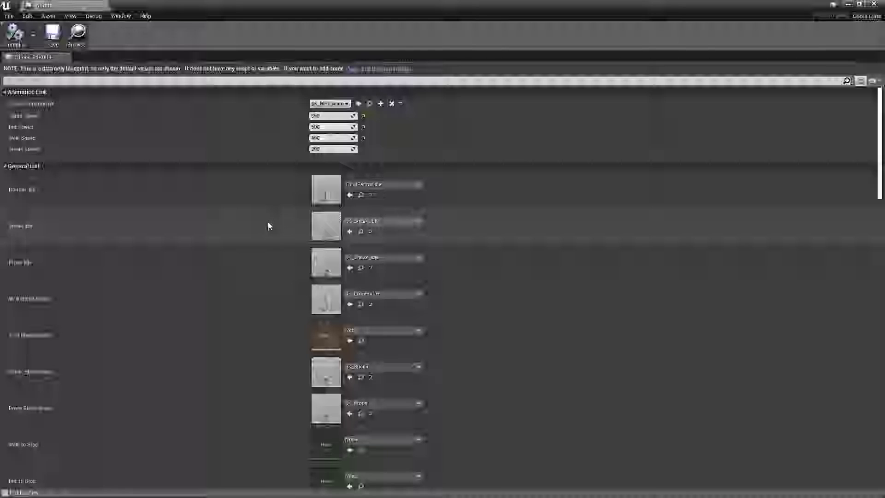
scroll(268, 224, "down", 5)
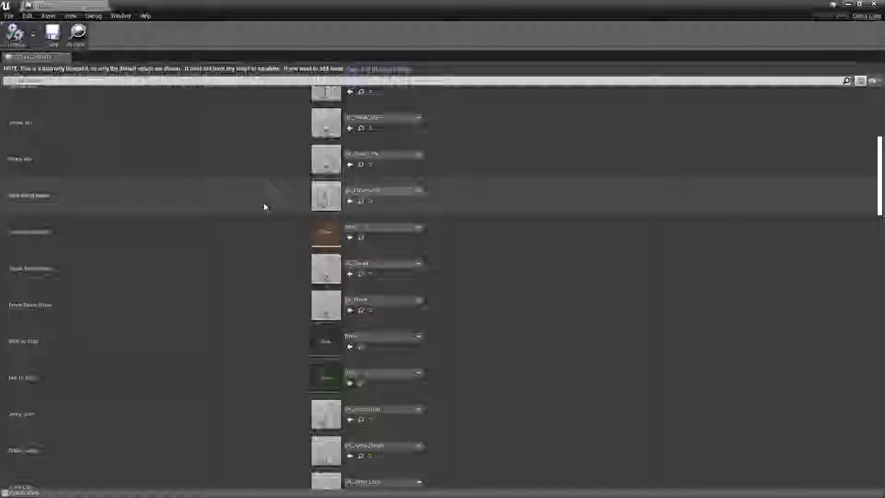
scroll(287, 202, "up", 4)
scroll(322, 184, "down", 12)
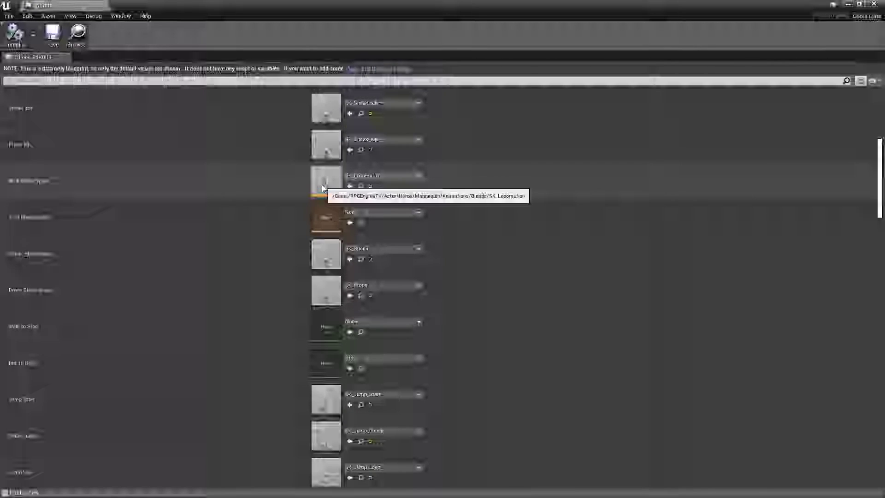
scroll(325, 305, "down", 2)
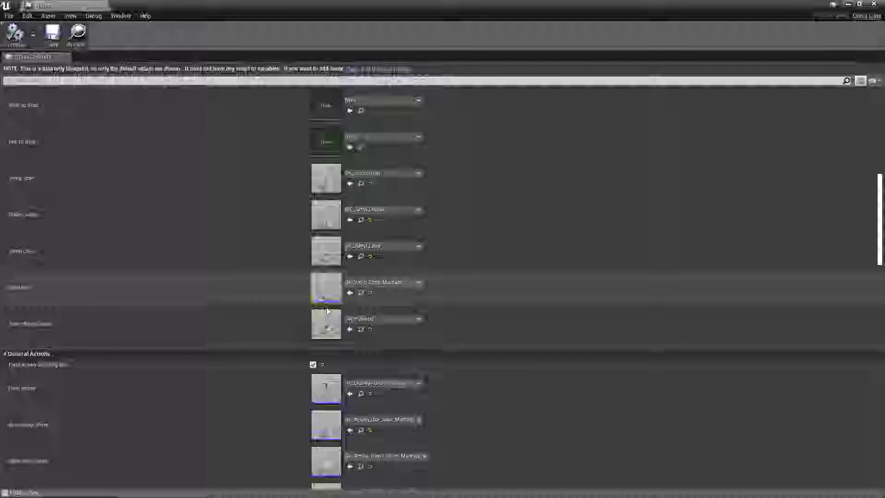
Review the animation and sound slots assigned under General Actions, Battle Actions and Battle List.
scroll(326, 336, "down", 5)
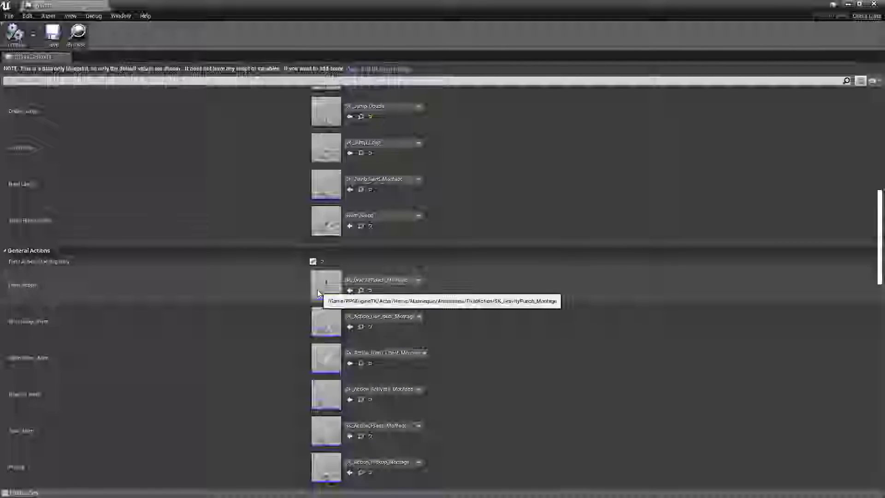
scroll(274, 286, "down", 1)
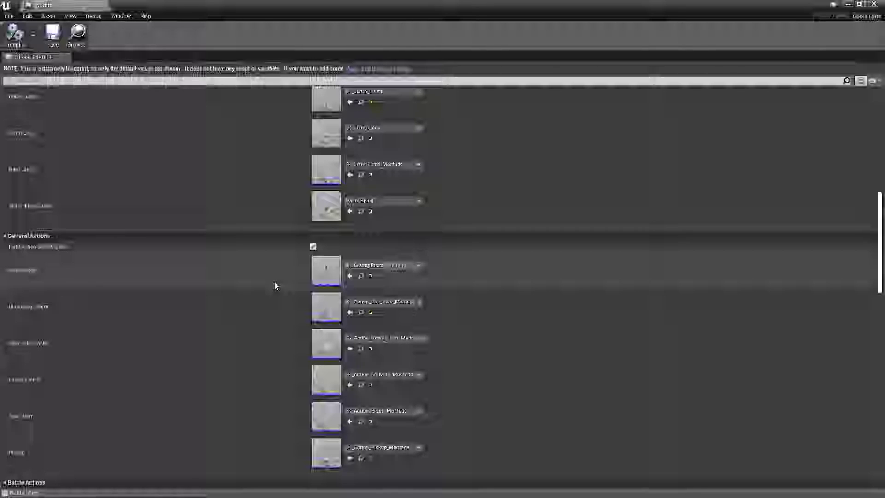
scroll(275, 285, "down", 3)
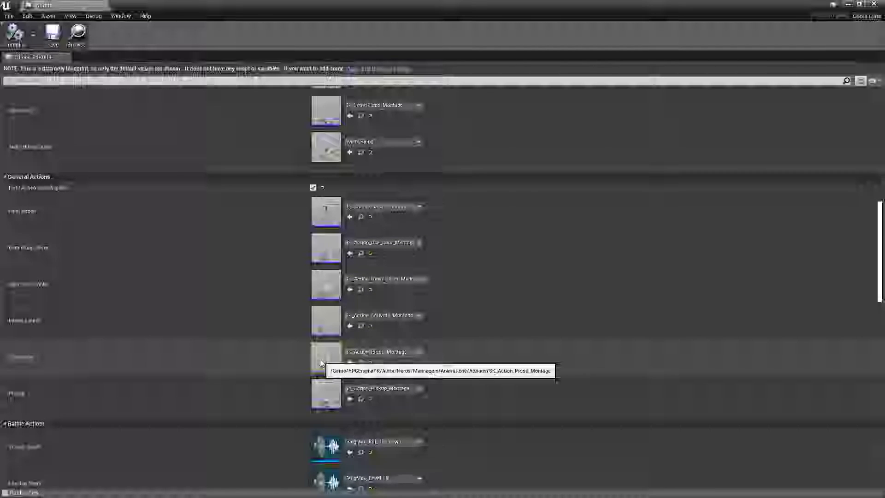
scroll(320, 359, "down", 2)
scroll(304, 366, "down", 1)
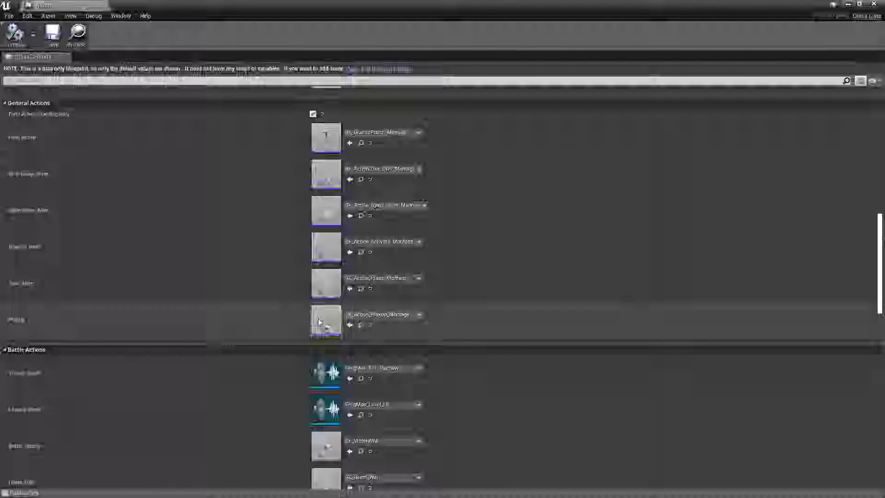
scroll(330, 338, "down", 1)
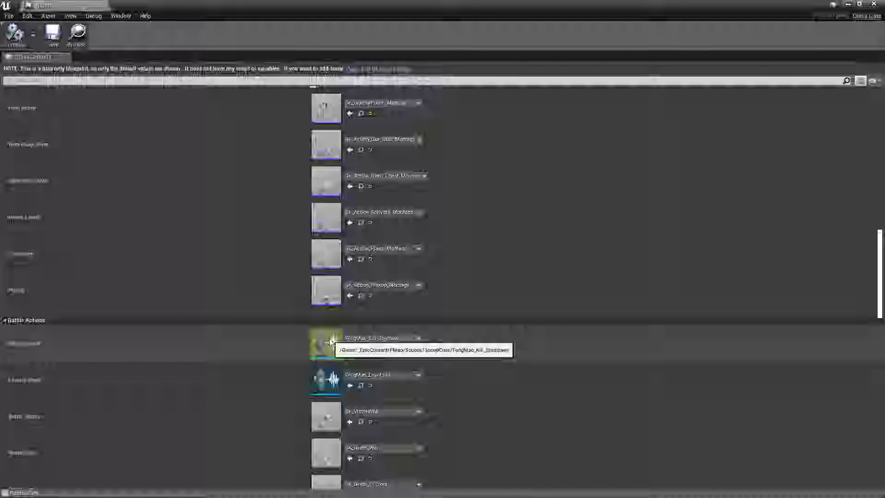
scroll(268, 365, "down", 10)
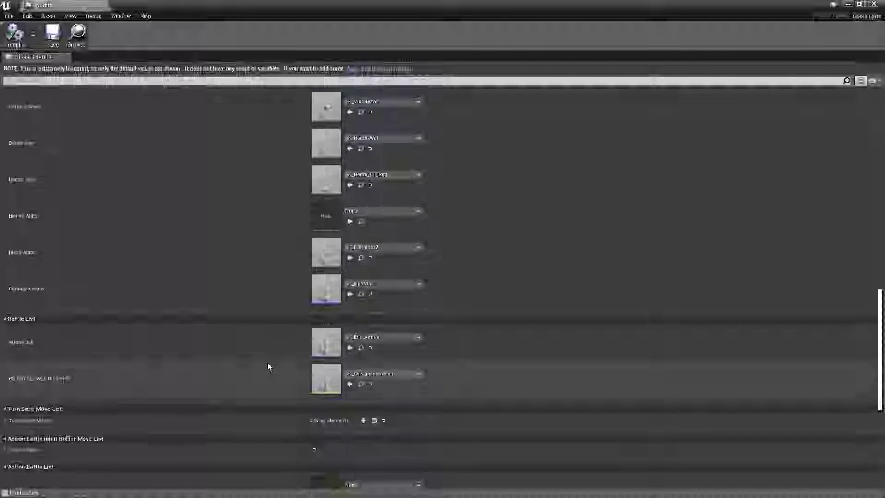
scroll(267, 361, "down", 4)
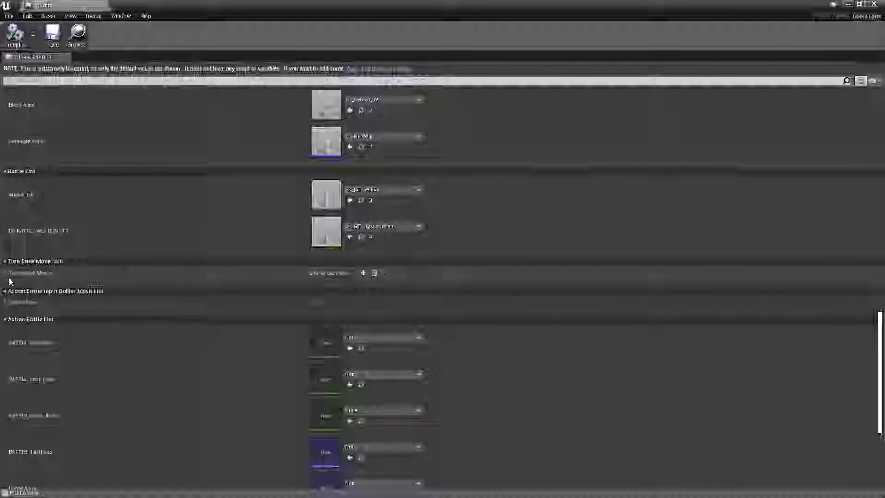
Expand the LIGHT ATTACK COMBO set in the Turn Base Move List and show the settings of its four moves.
left_click(10, 273)
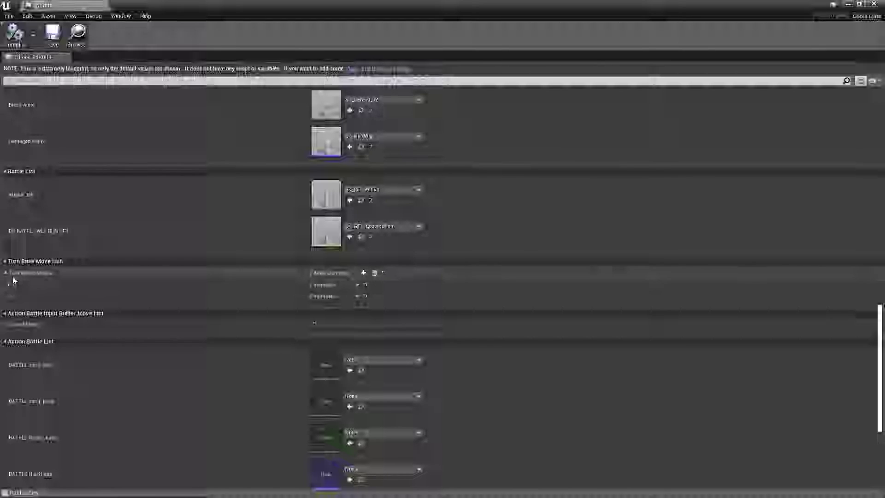
left_click(12, 285)
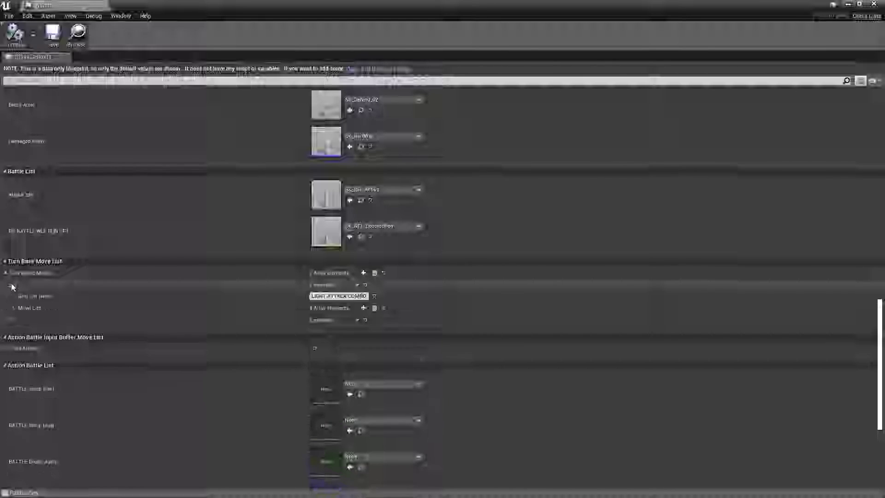
left_click(14, 309)
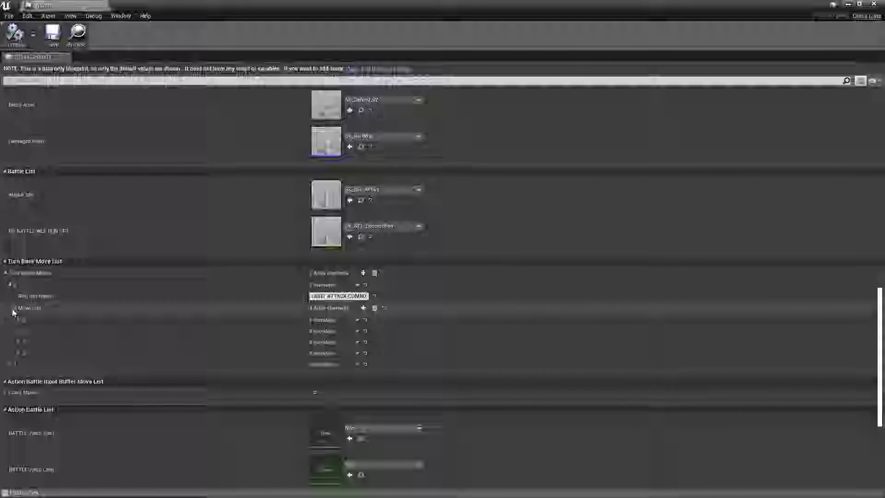
left_click(20, 353)
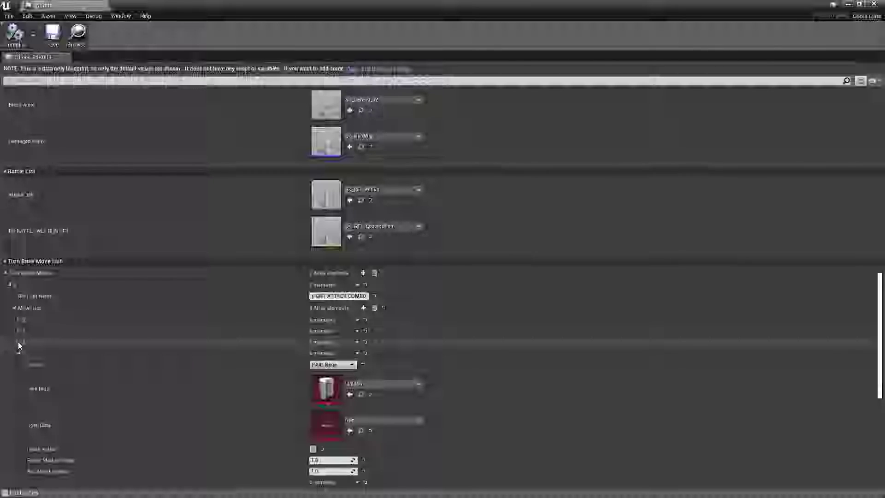
left_click(19, 343)
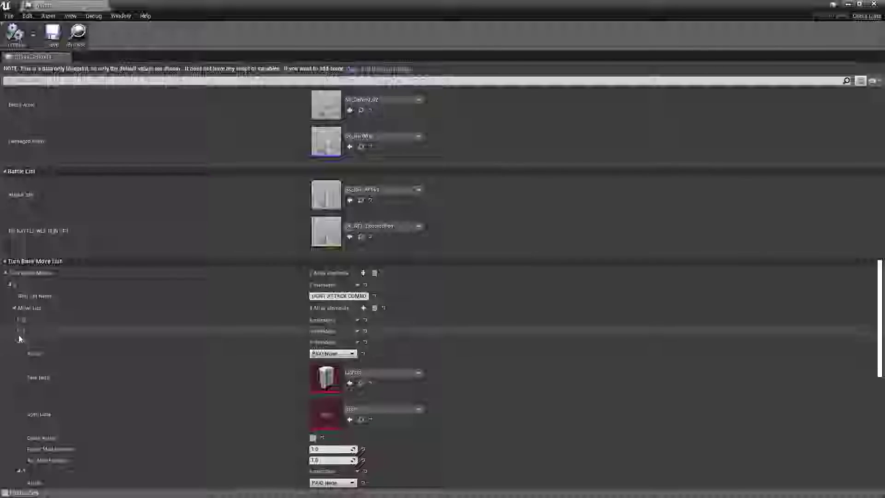
left_click(19, 330)
left_click(19, 320)
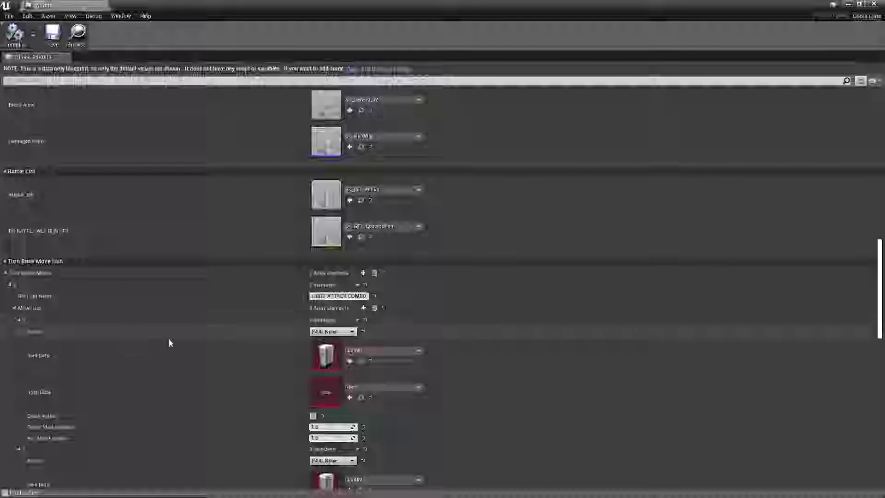
Collapse the four LIGHT ATTACK COMBO moves and expand the first move of the Action Battle Input Buffer Move List.
scroll(210, 372, "down", 2)
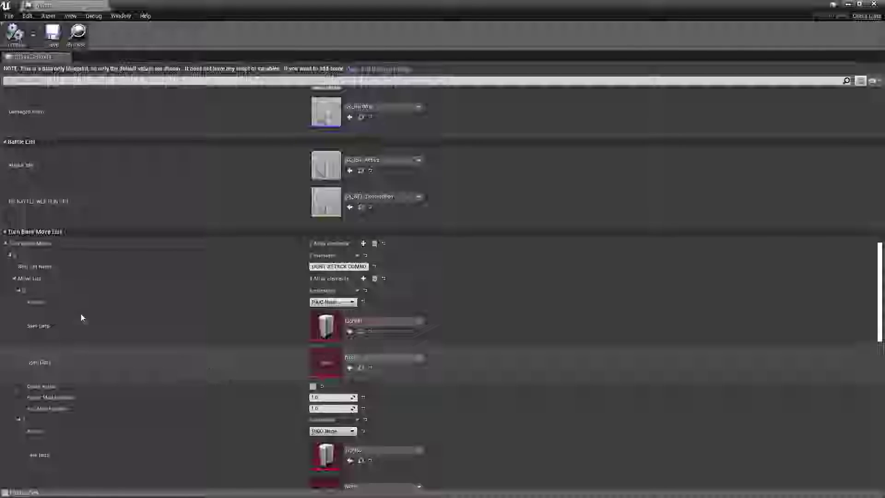
left_click(20, 289)
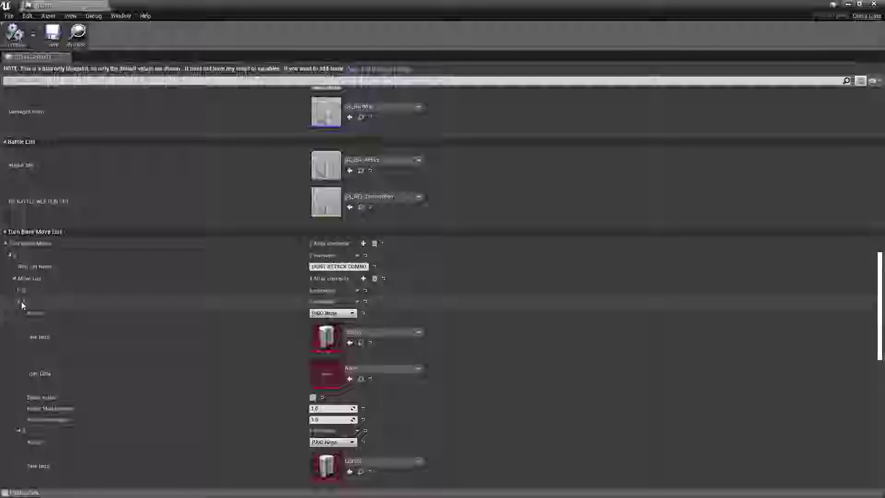
left_click(21, 302)
left_click(20, 311)
left_click(19, 324)
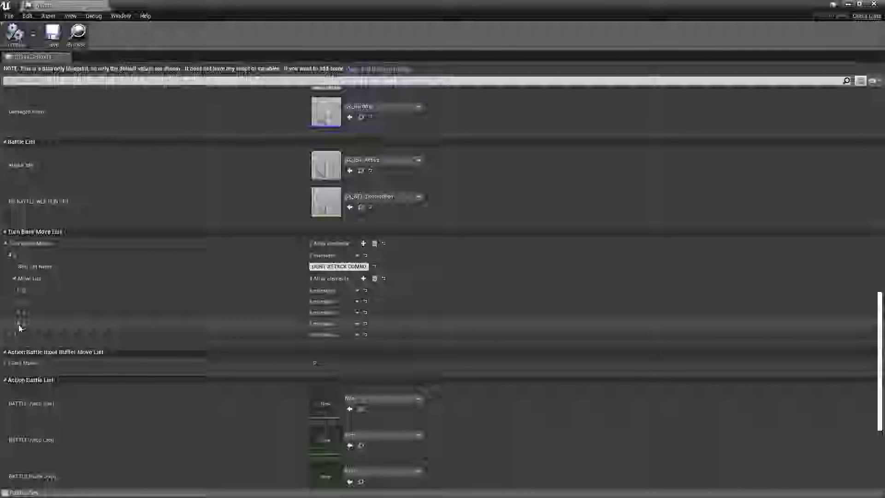
left_click(4, 364)
left_click(10, 374)
left_click(14, 385)
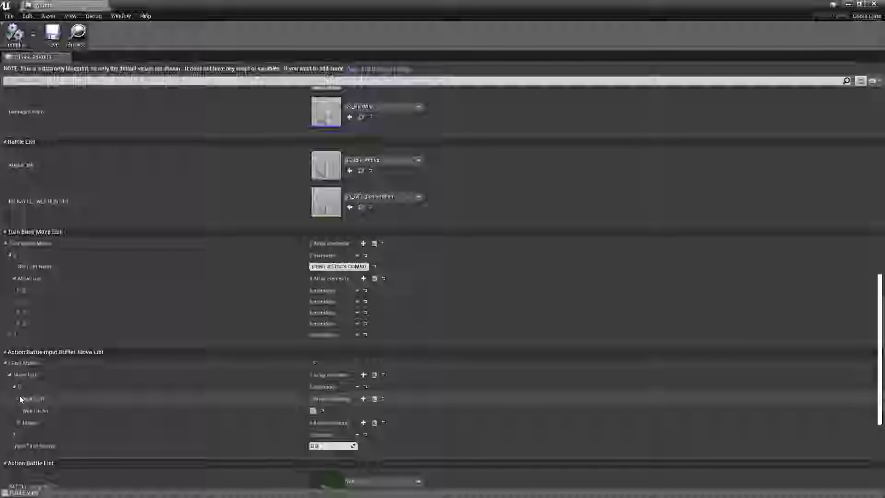
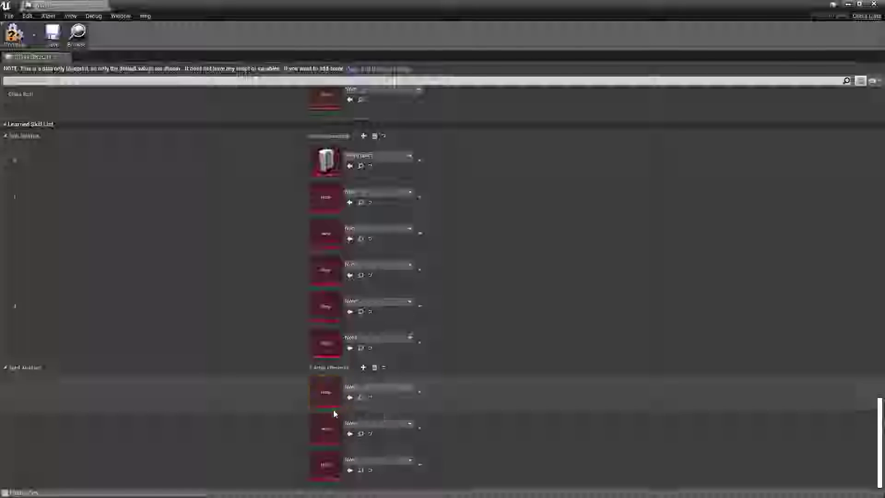
Empty the Spell Abilities array in the Learned Skill List and delete the empty Skill Abilities entries, keeping only the first skill.
left_click(375, 367)
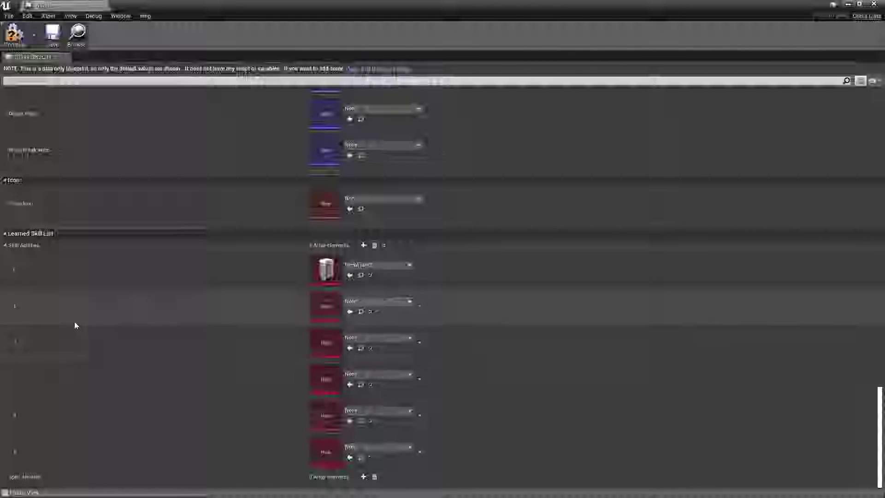
left_click(419, 308)
left_click(431, 323)
left_click(420, 307)
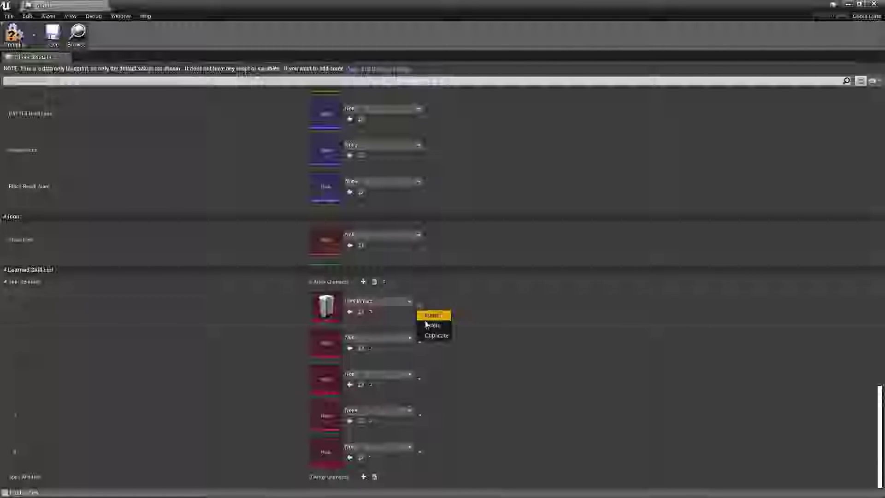
left_click(419, 342)
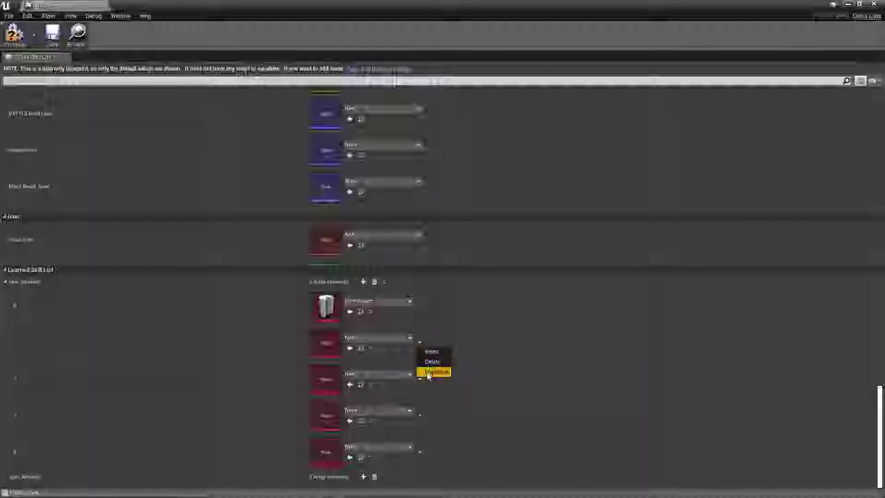
left_click(432, 366)
left_click(420, 379)
left_click(427, 399)
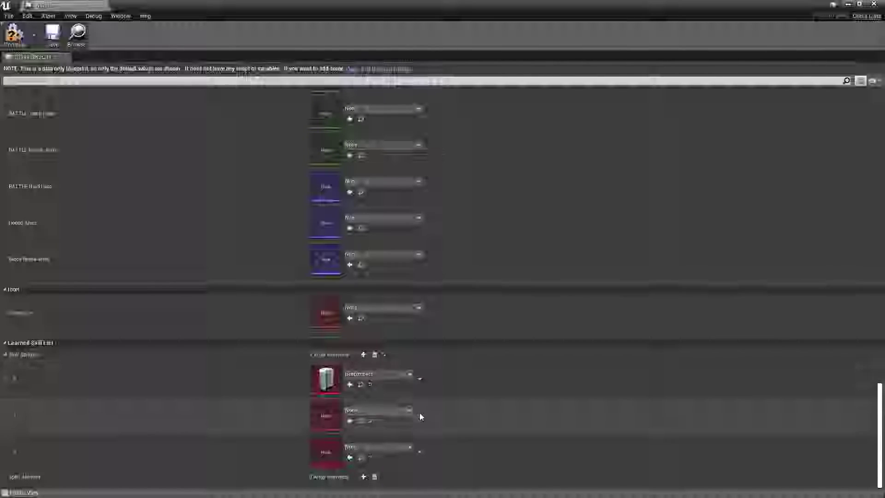
left_click(420, 412)
left_click(429, 431)
left_click(420, 452)
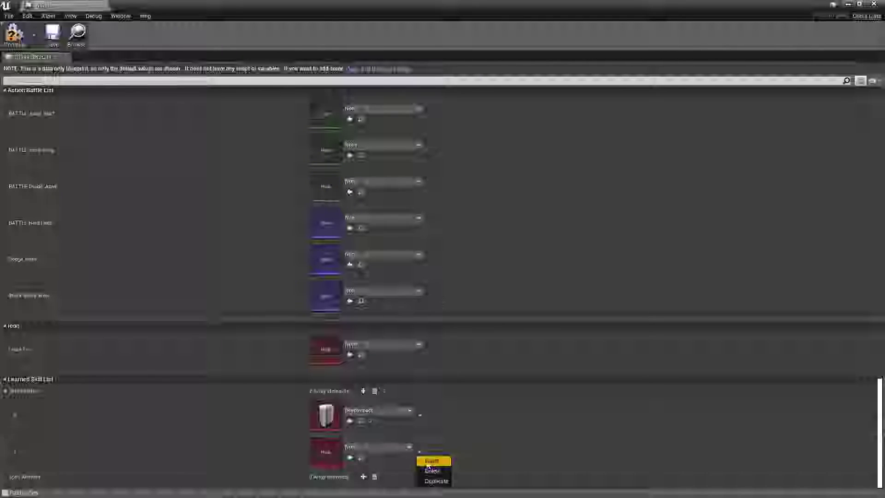
left_click(432, 470)
Review the Warrior's general, action and battle animation slots and the available animation blueprints, keeping SK_RPG_Anim assigned.
scroll(159, 295, "up", 4)
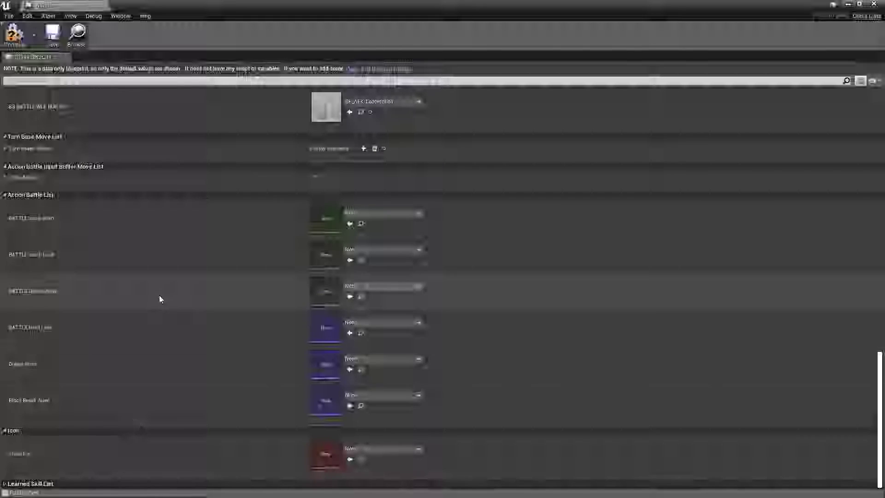
scroll(146, 387, "down", 2)
scroll(146, 386, "up", 6)
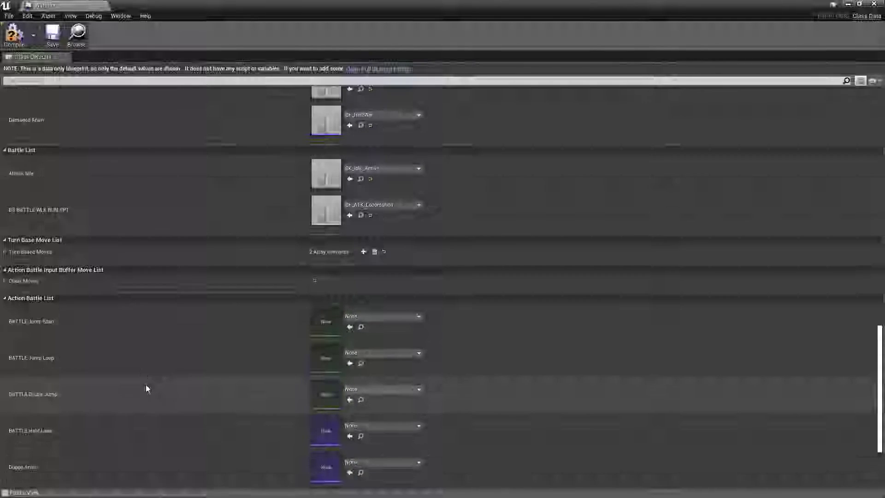
scroll(276, 298, "up", 10)
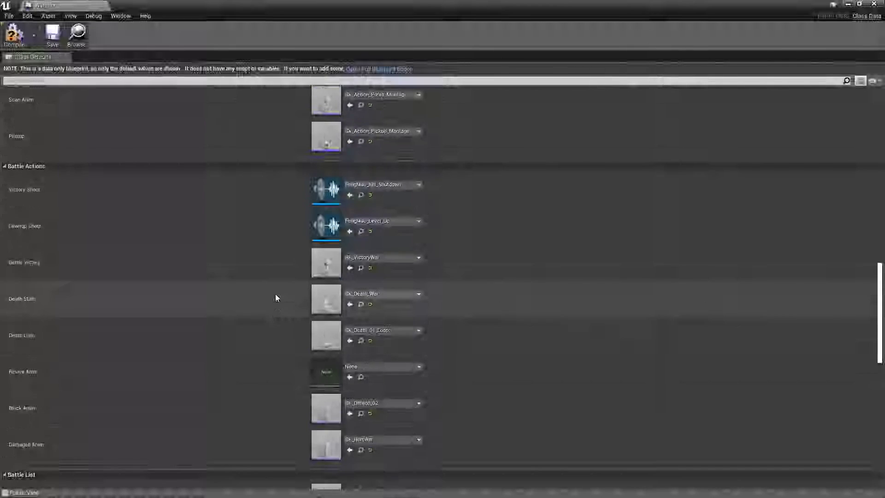
scroll(251, 209, "up", 10)
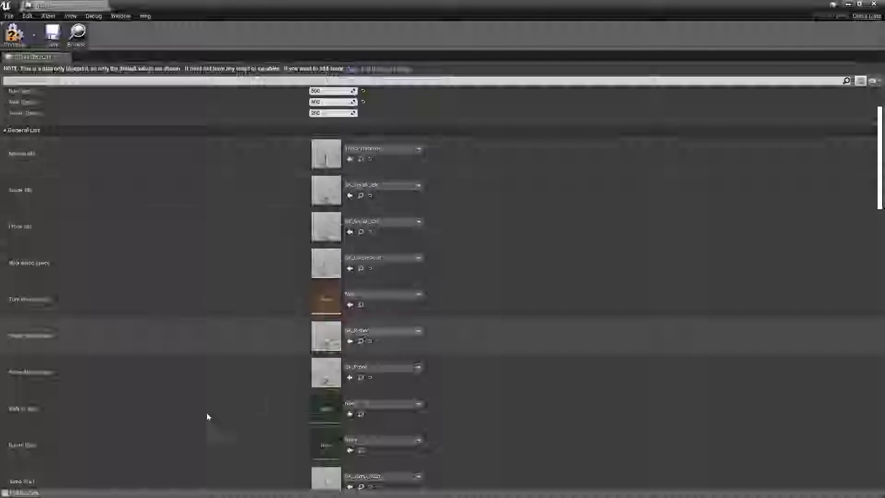
scroll(267, 352, "down", 8)
scroll(267, 353, "down", 4)
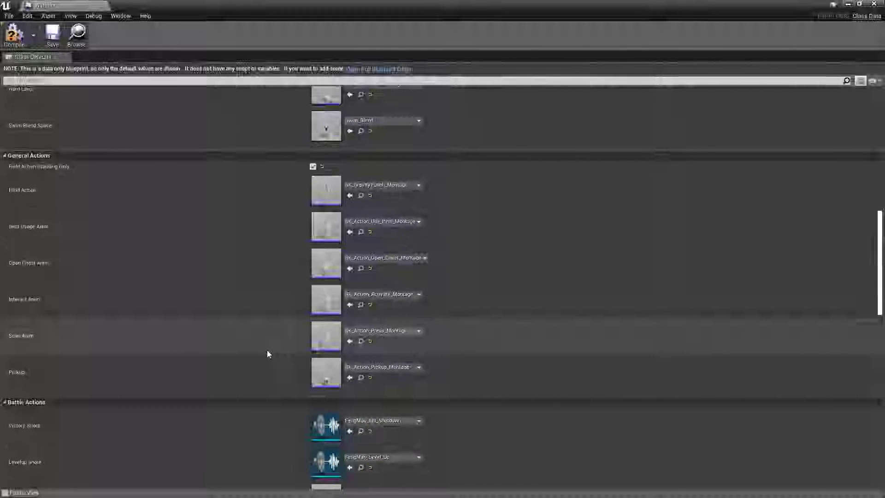
scroll(243, 357, "down", 4)
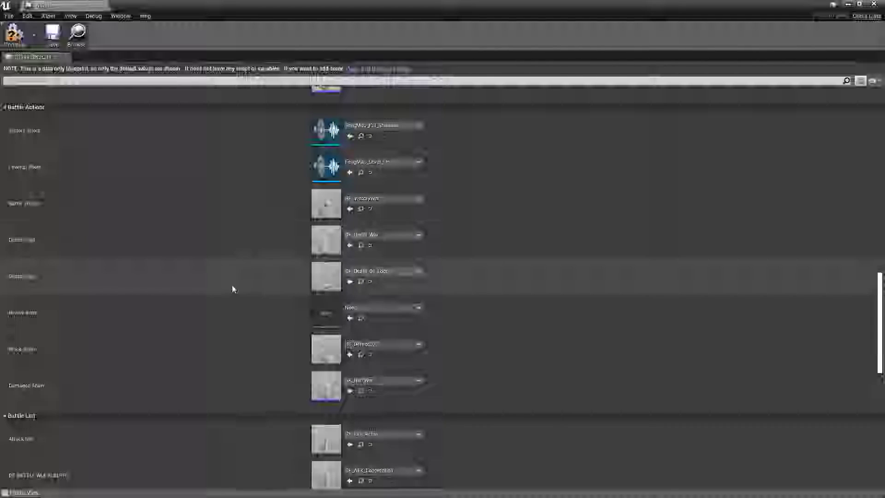
scroll(134, 240, "down", 2)
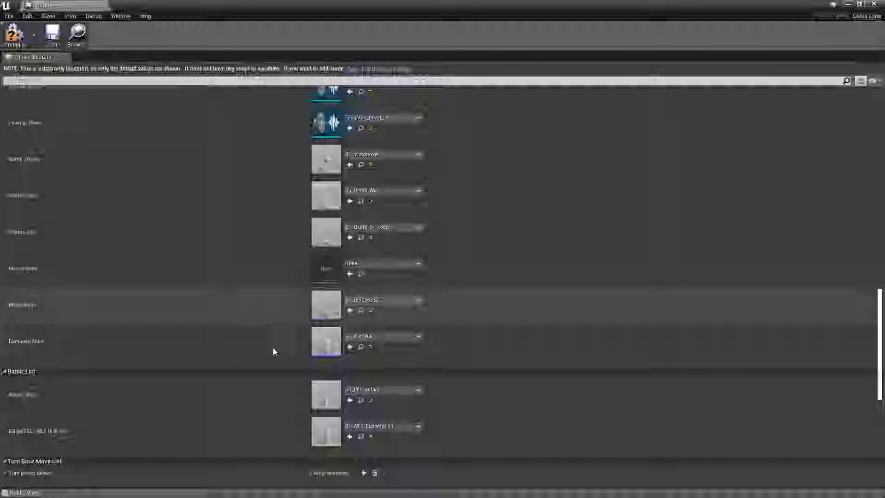
scroll(242, 366, "down", 10)
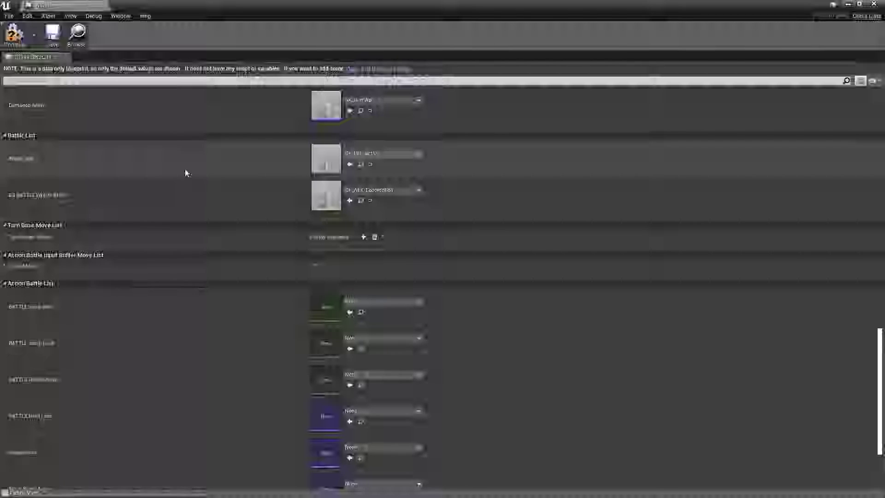
scroll(206, 163, "up", 6)
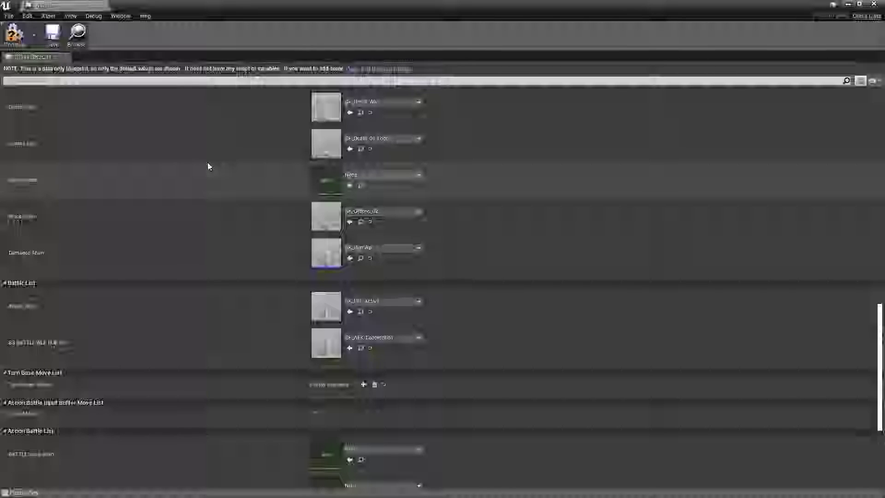
scroll(317, 138, "up", 4)
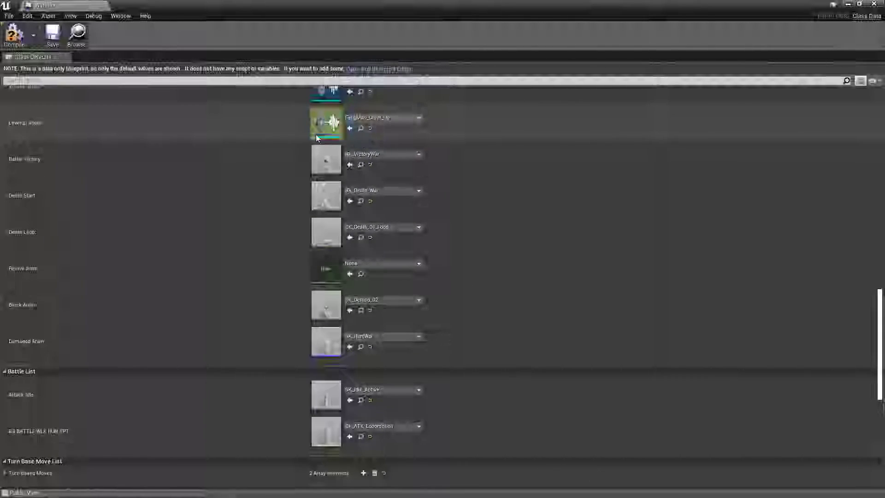
scroll(317, 137, "up", 20)
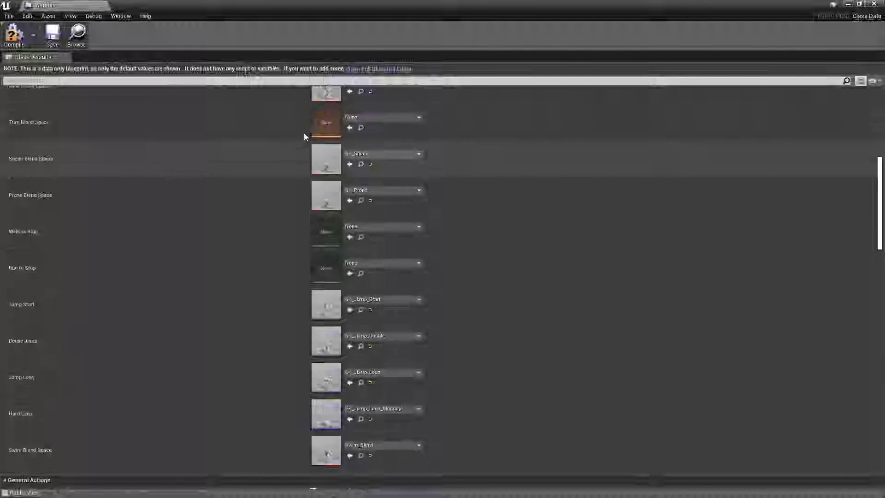
scroll(304, 136, "up", 10)
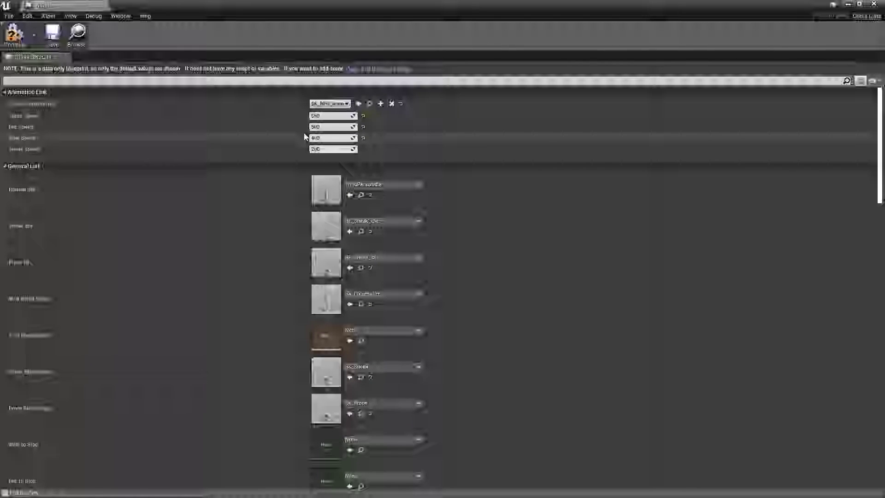
left_click(324, 105)
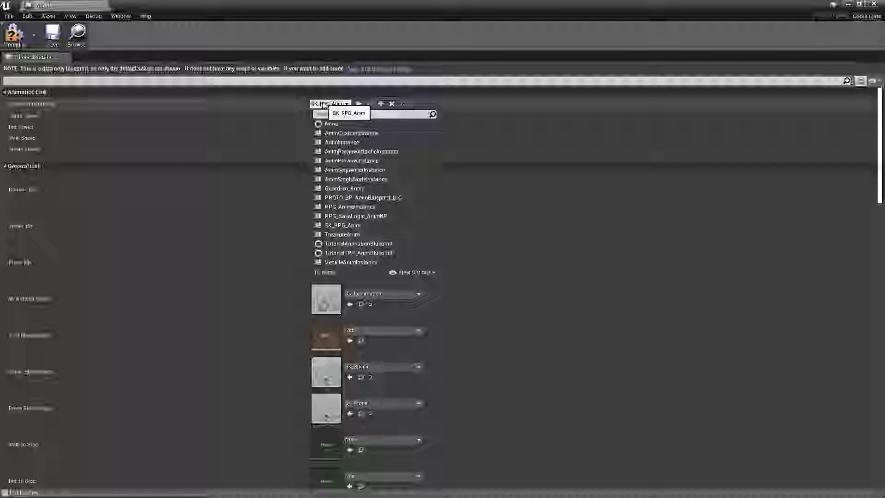
left_click(132, 99)
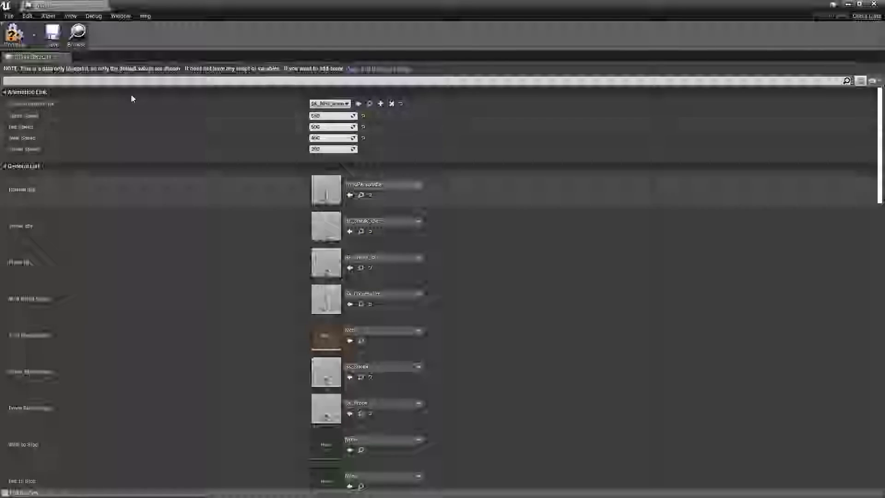
Compile the Warrior class blueprint and close its editor.
left_click(15, 36)
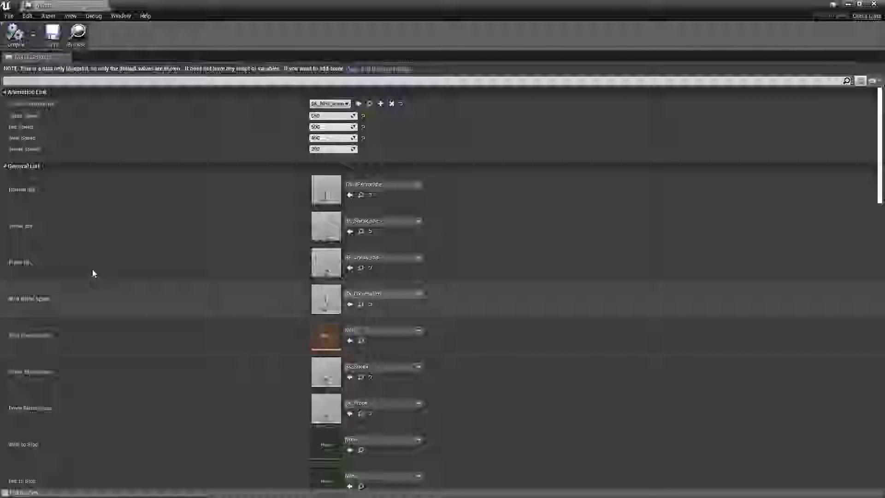
scroll(219, 306, "down", 15)
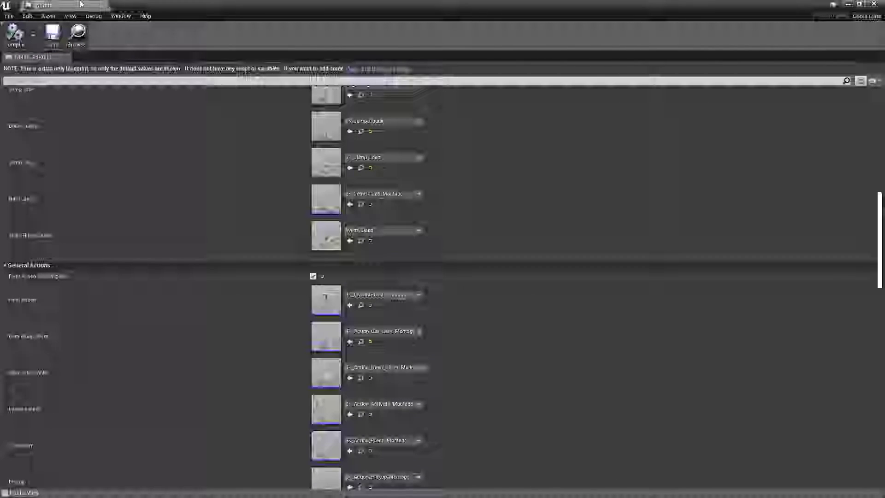
left_click(102, 6)
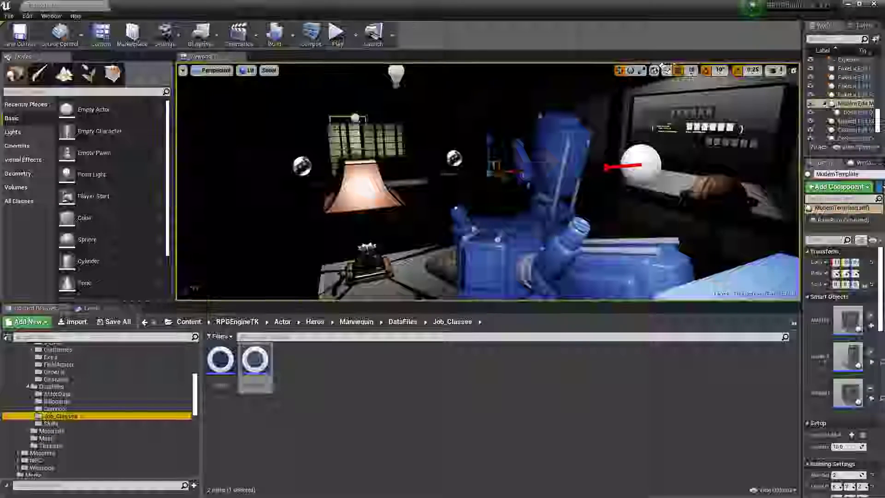
Switch to the RPG database editor and cancel the Warrior class edit.
key("alt+Tab")
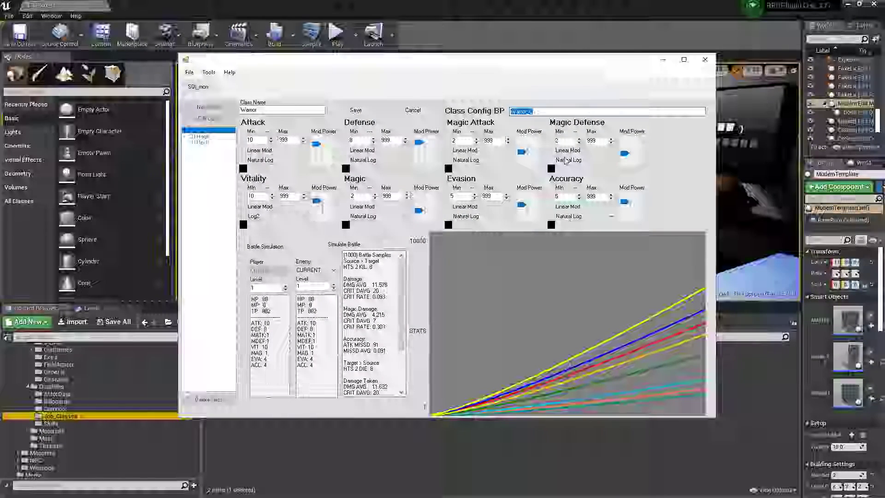
left_click(424, 111)
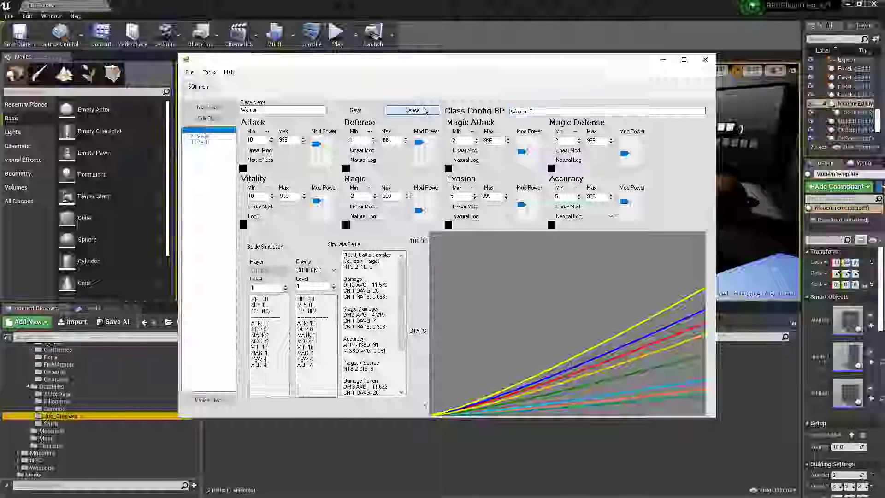
Open the Actors data and start editing the first actor, the one using the WarData_C configuration.
left_click(209, 72)
left_click(235, 155)
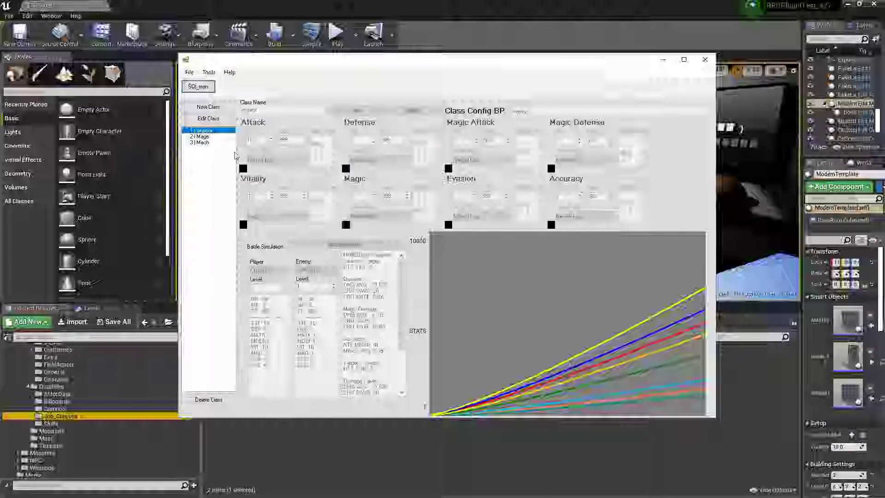
left_click(209, 73)
left_click(209, 72)
left_click(209, 73)
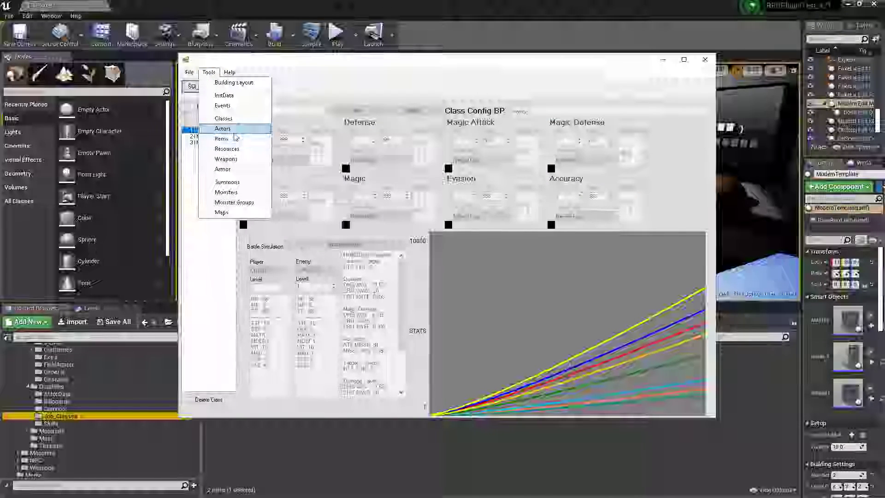
left_click(235, 133)
left_click(210, 119)
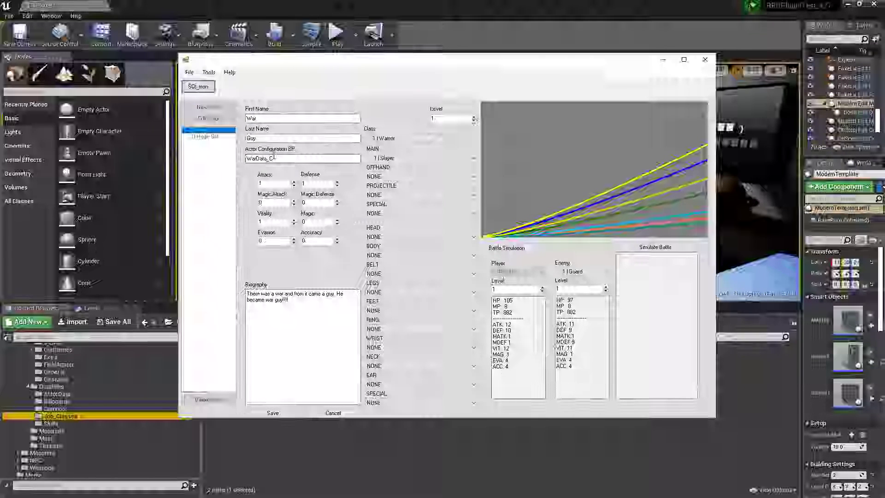
Examine the actor's configuration blueprint, bonus stats and the equipment choices for its offhand, projectile and special slots.
left_click_drag(283, 158, 240, 155)
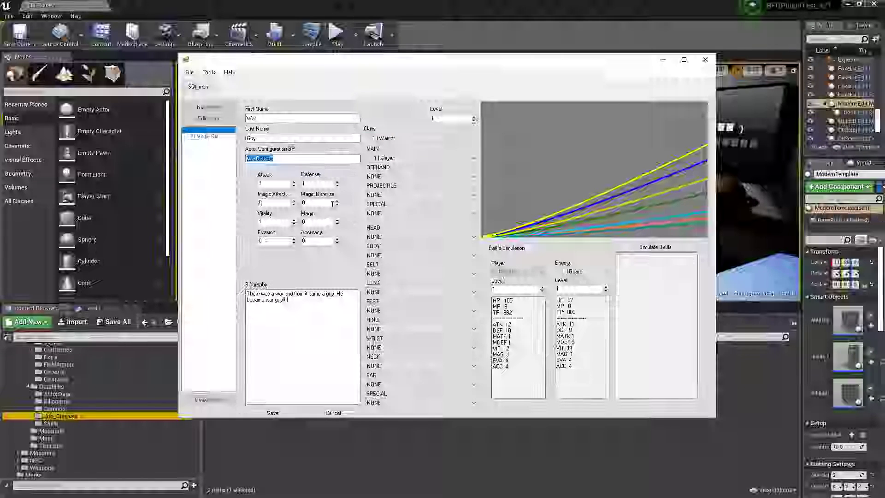
left_click(274, 185)
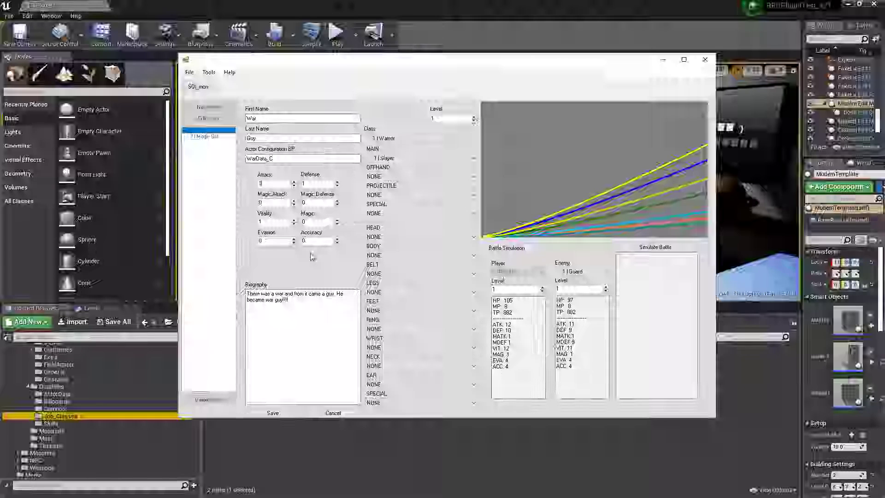
left_click(426, 178)
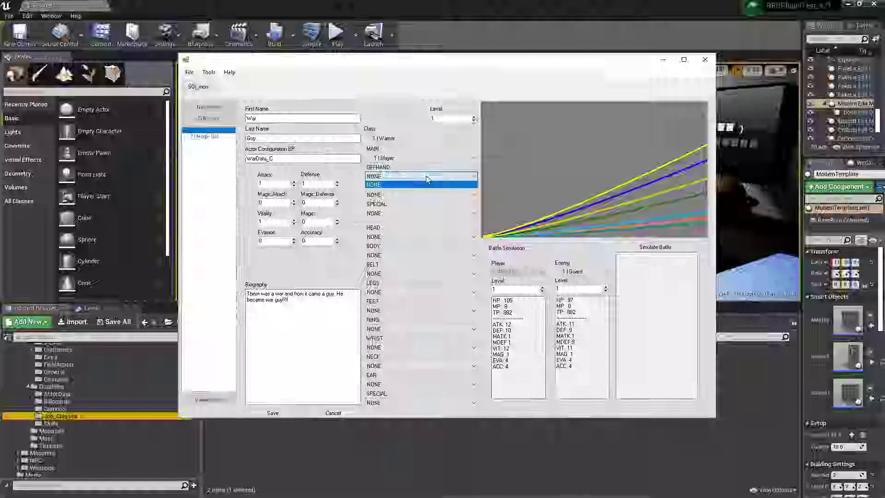
left_click(426, 178)
left_click(421, 195)
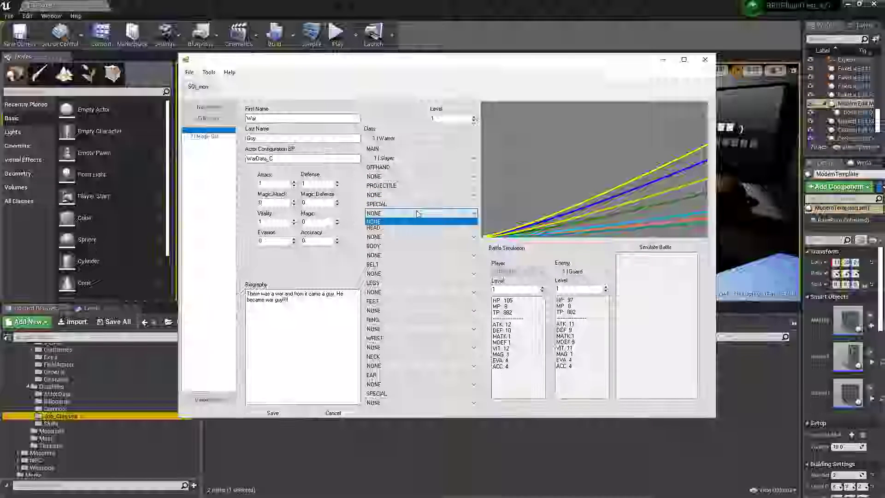
left_click(421, 196)
Examine the actor's main weapon and class choices, starting level and biography without changing them.
left_click(404, 138)
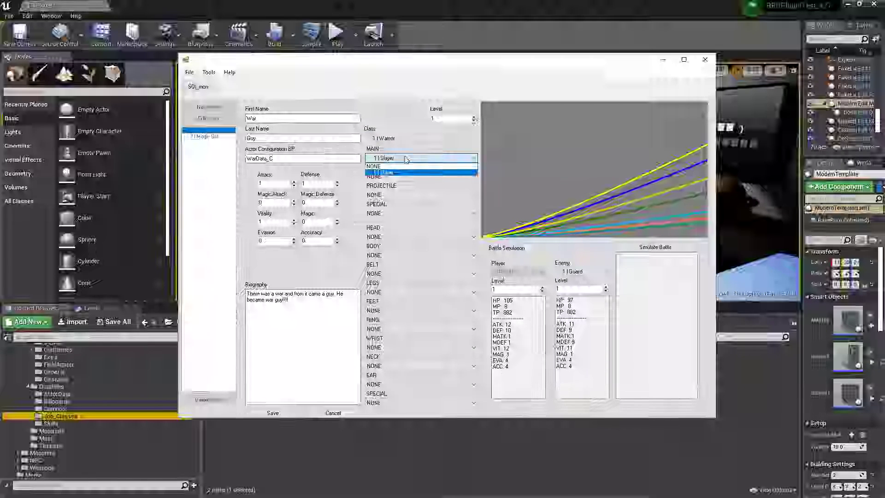
left_click(402, 139)
left_click(402, 139)
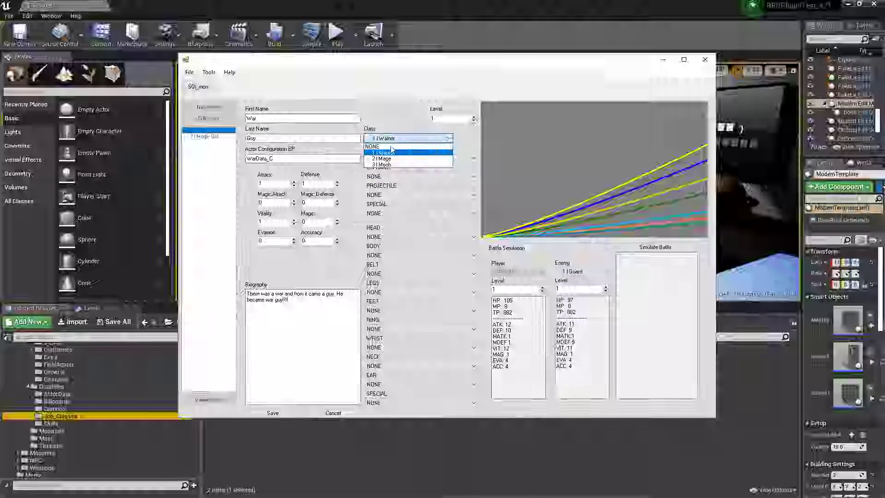
left_click(395, 139)
key("Tab")
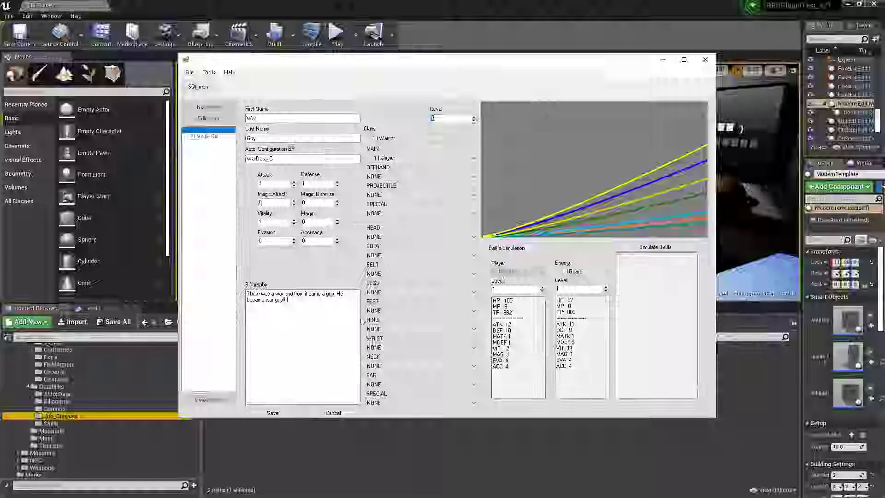
left_click_drag(295, 304, 252, 271)
left_click(345, 337)
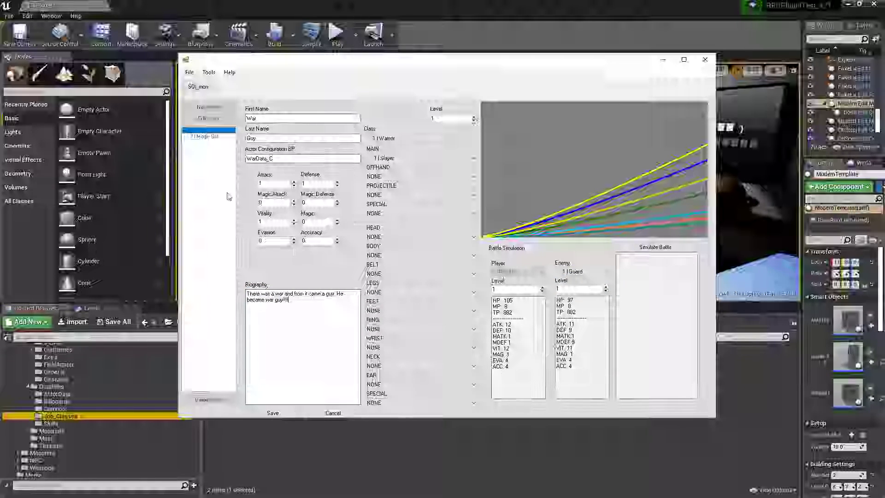
Simulate a battle against the Guard enemy, review the damage, accuracy and evasion results, and cancel the actor edit.
left_click(581, 272)
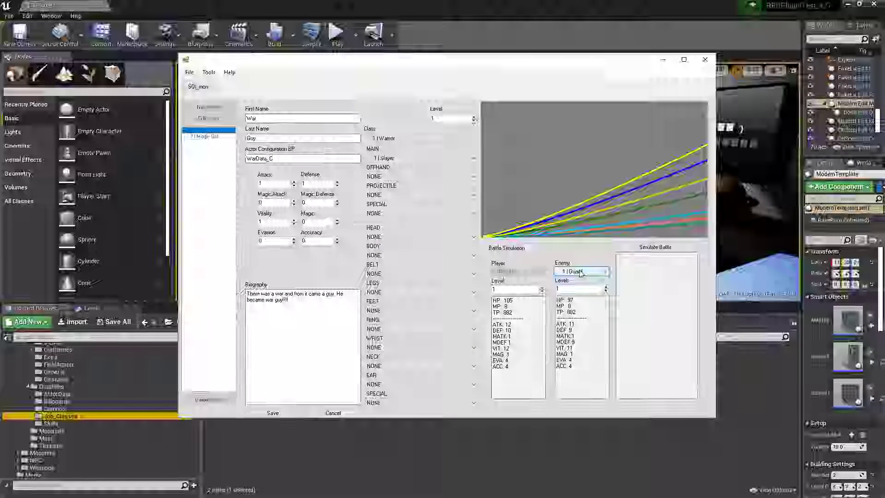
left_click(581, 272)
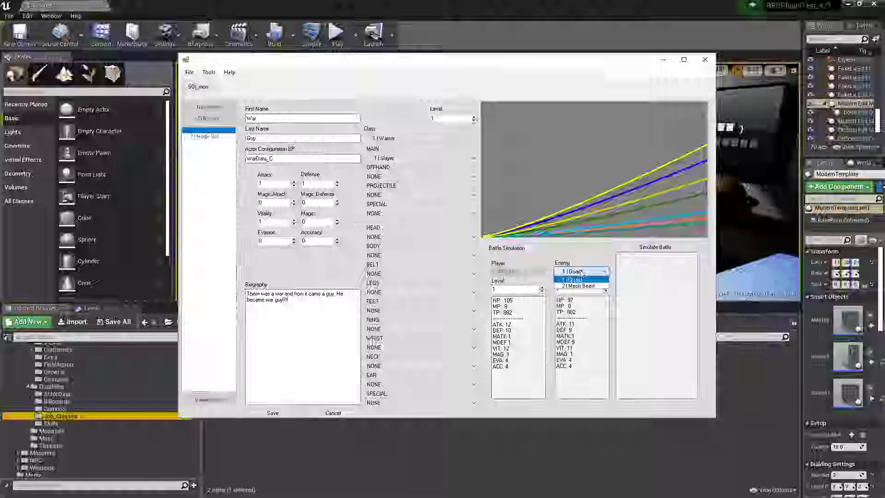
left_click(642, 248)
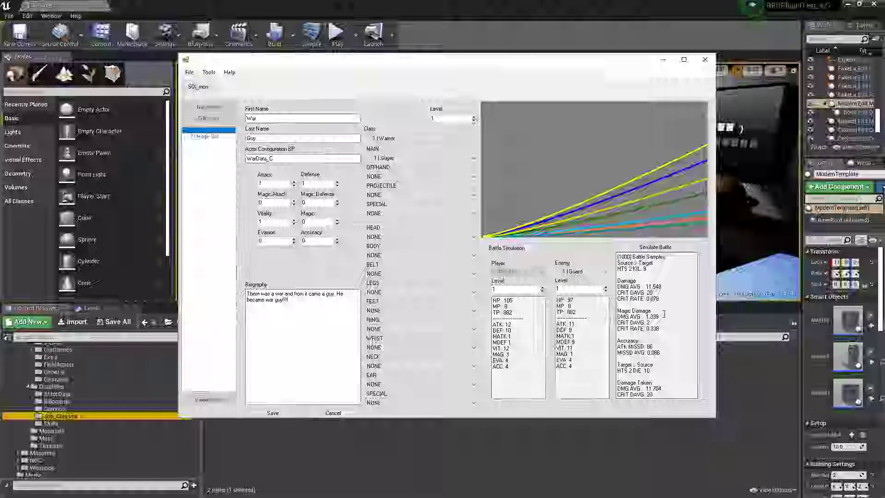
left_click_drag(656, 364, 649, 314)
left_click(654, 361)
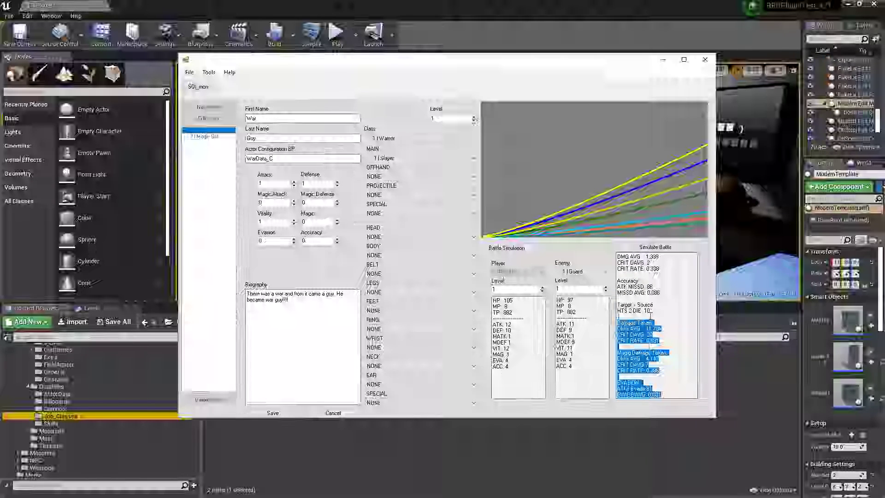
left_click(650, 314)
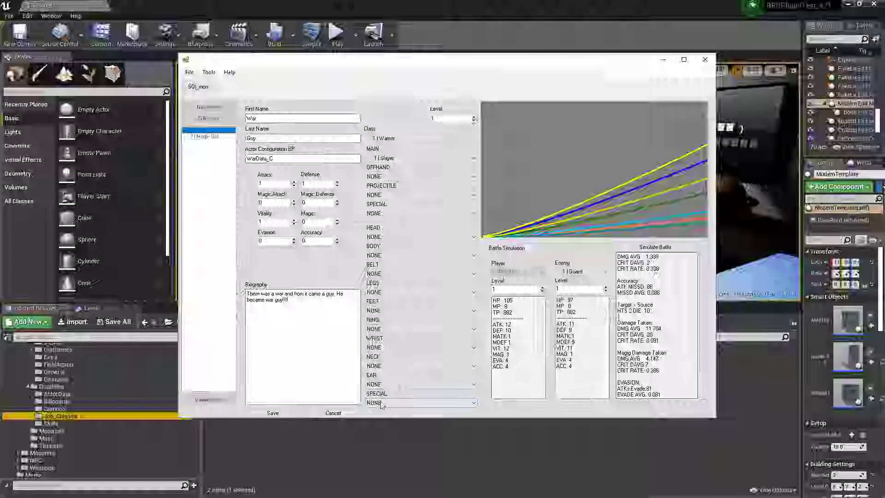
left_click(336, 413)
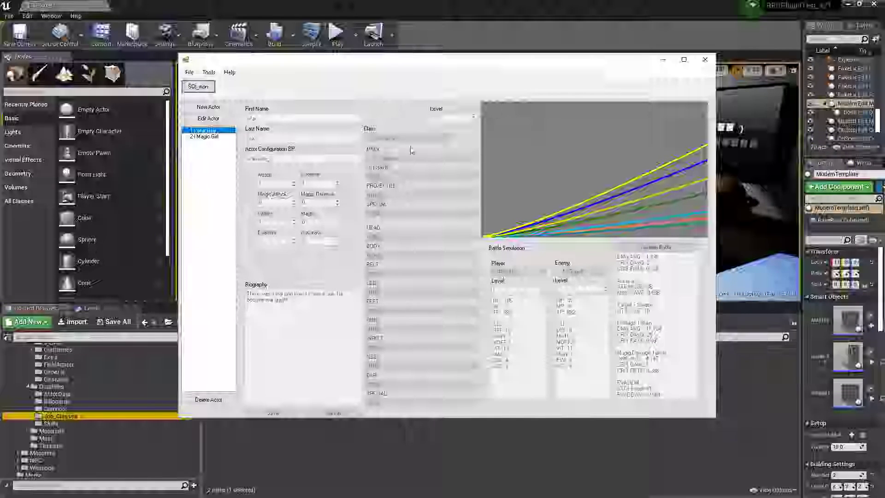
Switch to Unreal Editor, open the WarData blueprint from the ActorData folder and expand its Mesh List.
left_click(55, 409)
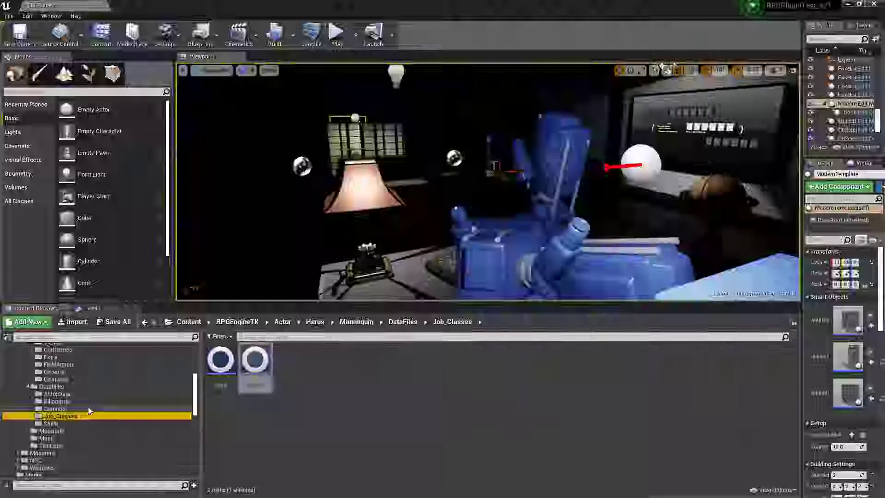
left_click(57, 394)
left_click(256, 360)
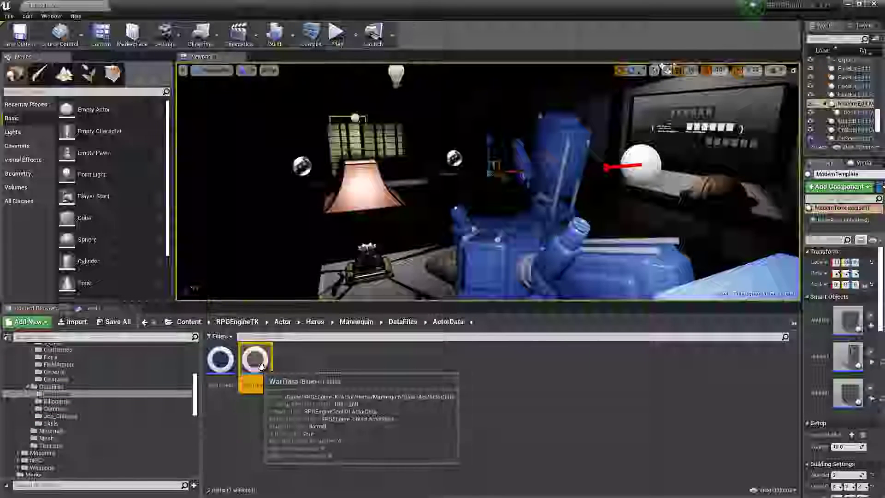
double_click(257, 360)
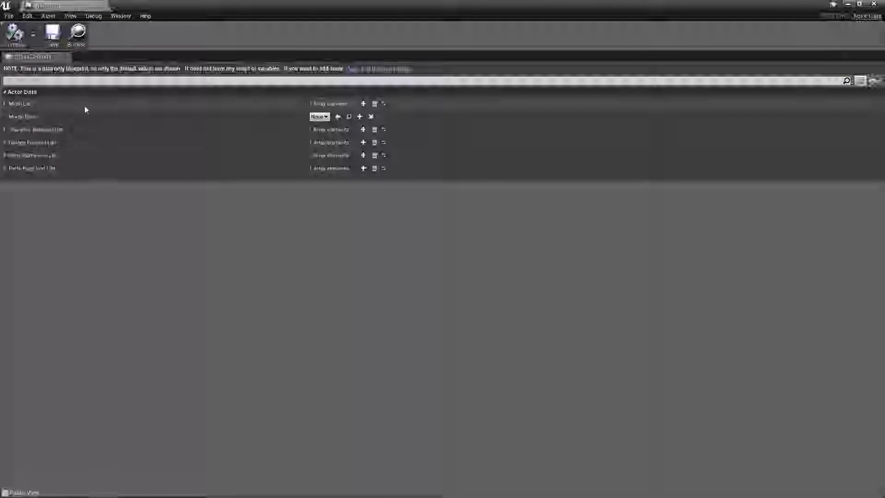
left_click(5, 105)
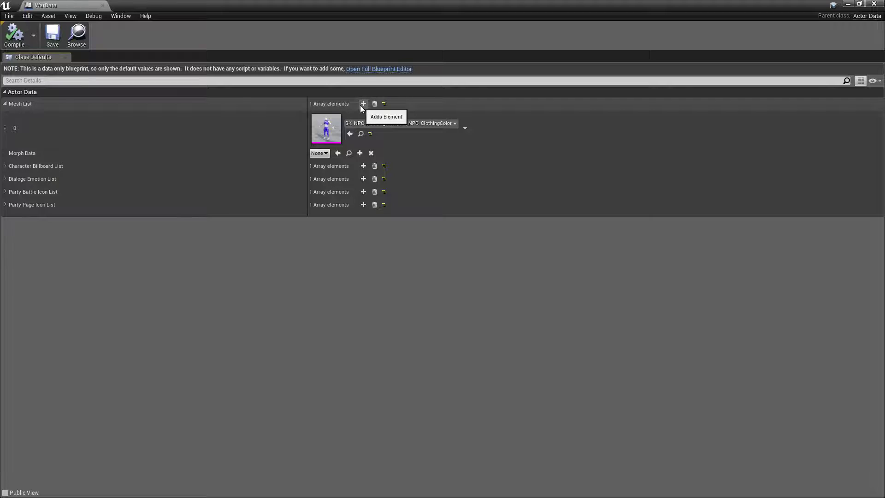
Add seven empty elements to WarData's Mesh List.
left_click(364, 106)
left_click(363, 106)
left_click(364, 107)
left_click(363, 106)
left_click(363, 107)
left_click(364, 107)
left_click(363, 107)
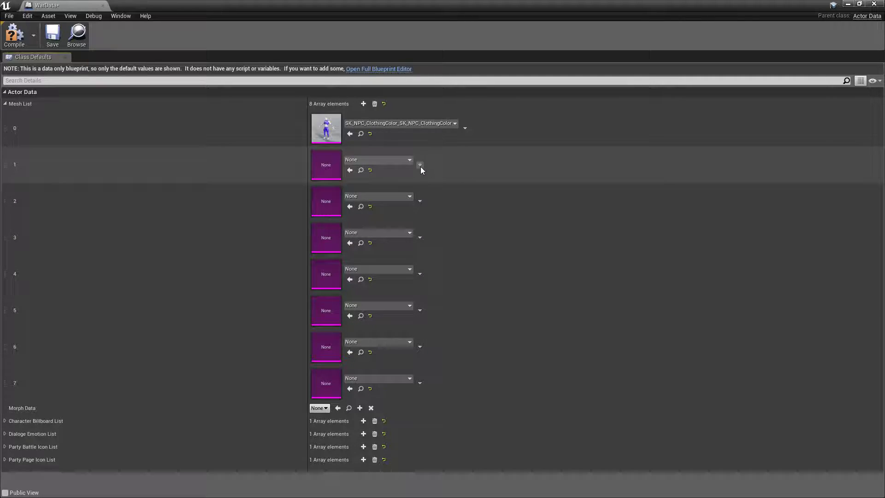
Delete all the empty Mesh List elements, keeping only the SK_NPC_ClothingColor mesh.
left_click(420, 165)
left_click(424, 177)
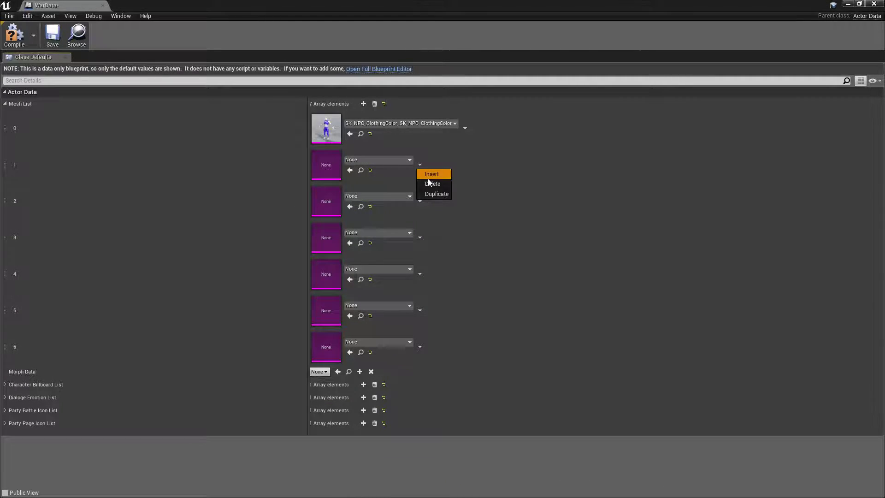
left_click(429, 183)
left_click(422, 165)
left_click(428, 184)
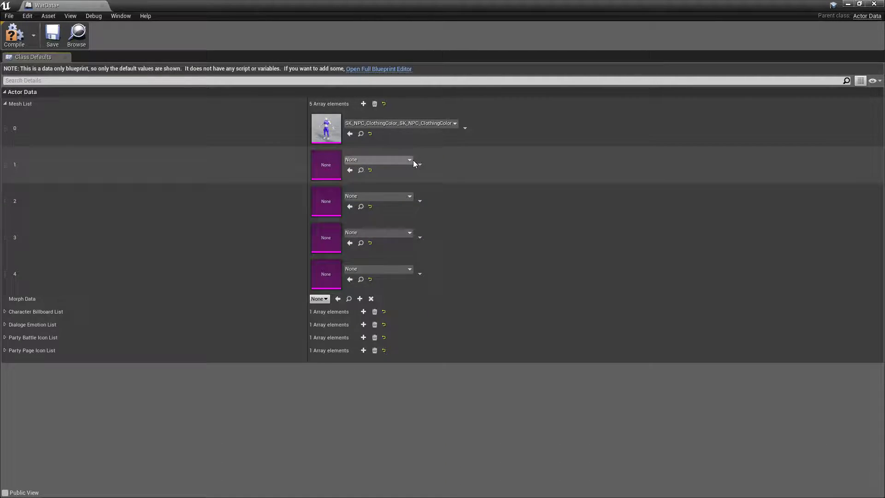
left_click(419, 165)
left_click(432, 183)
left_click(420, 168)
left_click(420, 171)
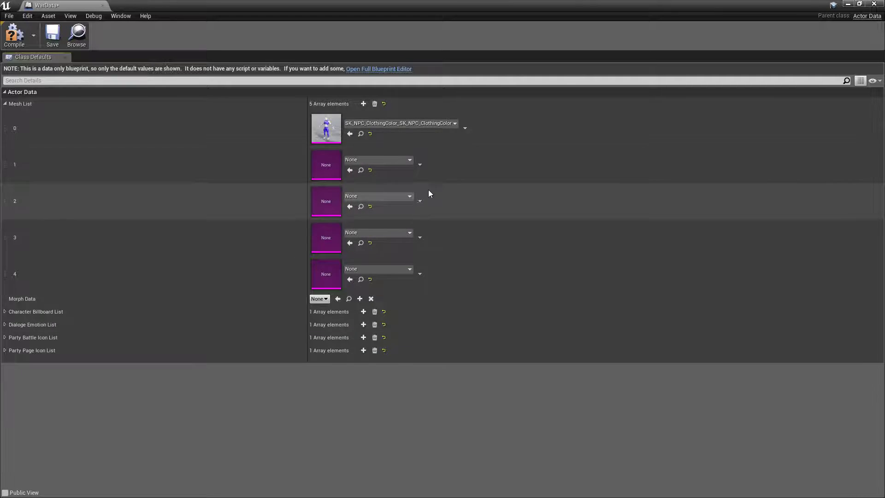
left_click(419, 164)
left_click(431, 184)
left_click(419, 164)
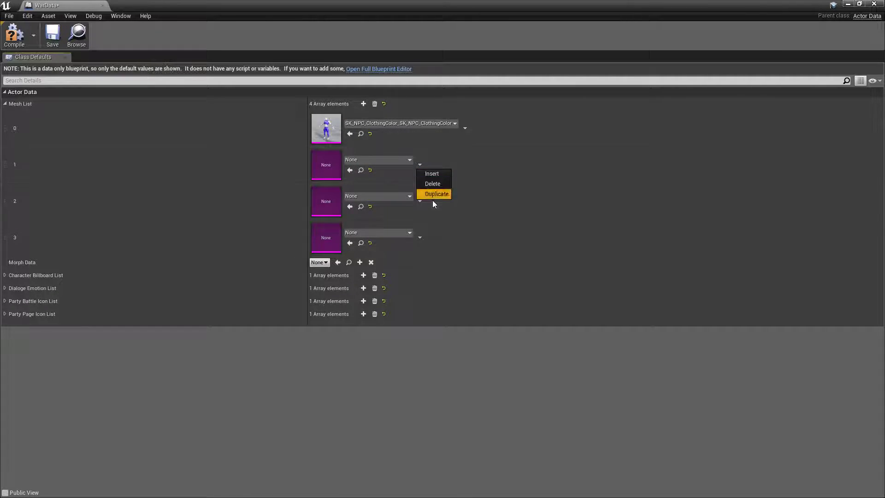
left_click(433, 183)
left_click(420, 164)
left_click(427, 184)
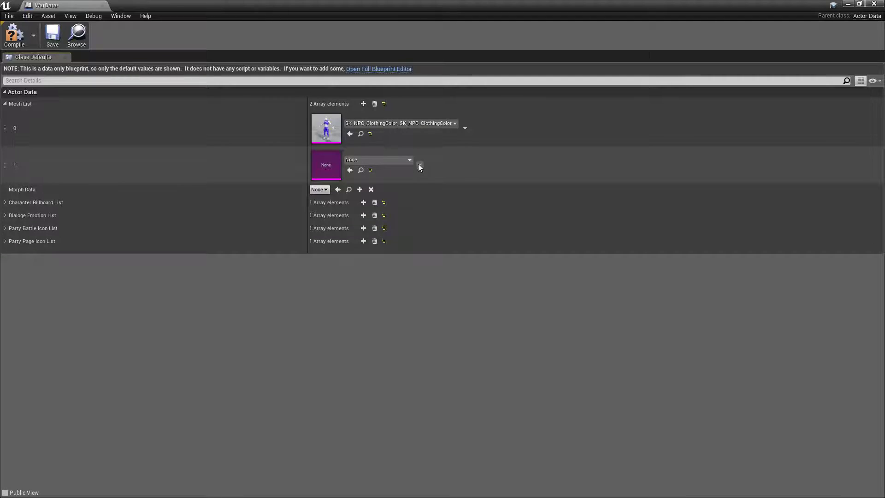
left_click(419, 165)
left_click(426, 185)
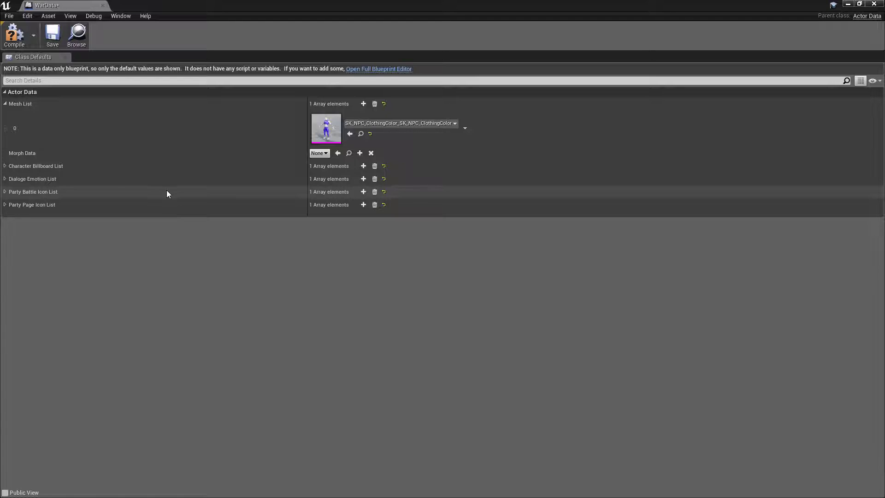
Examine WarData's character billboard, dialogue emotion, party battle icon and party page icon lists, and close the blueprint.
left_click(5, 166)
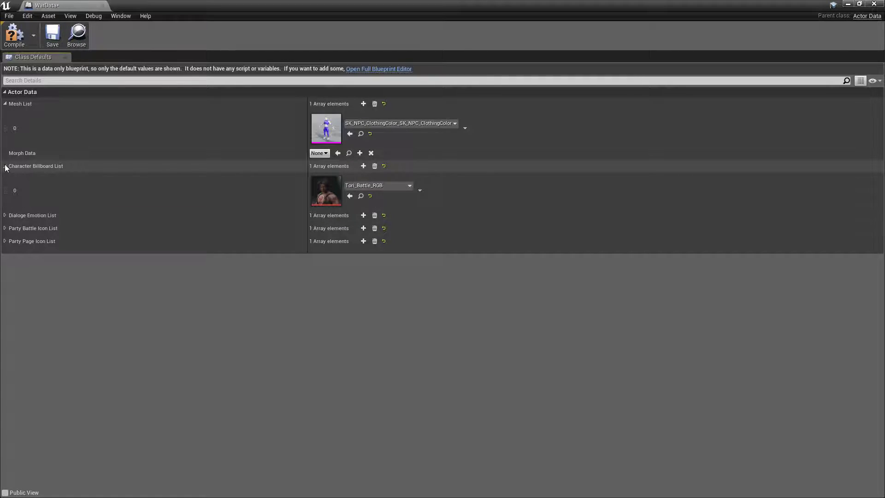
left_click(5, 216)
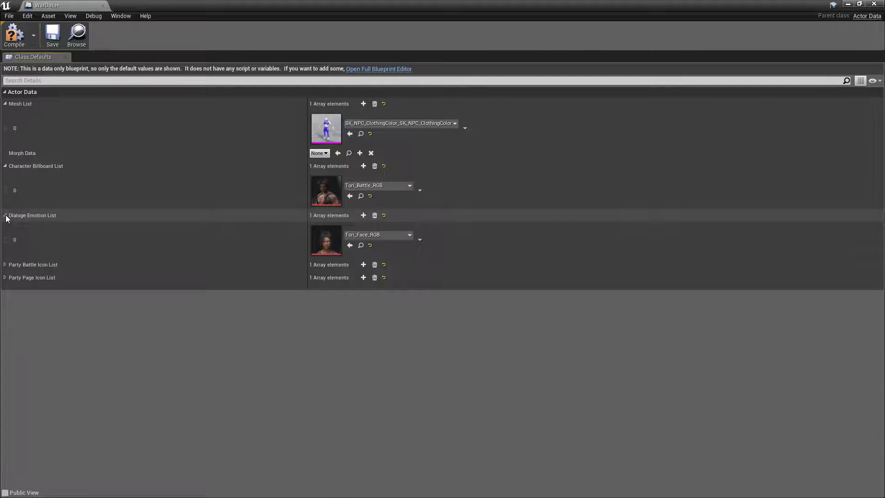
left_click(5, 265)
left_click(5, 314)
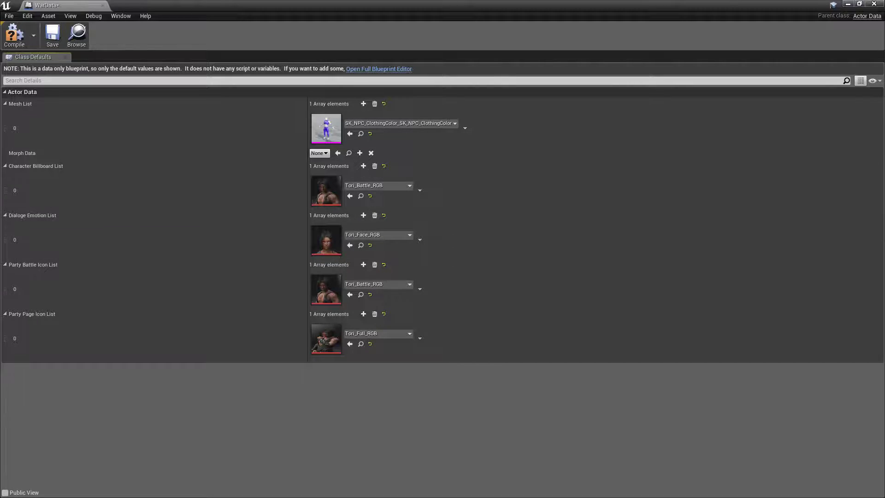
left_click(102, 6)
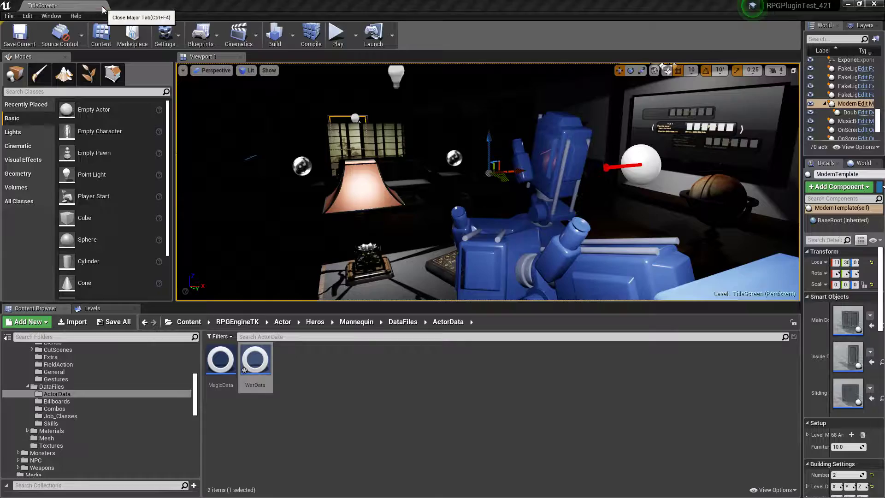
left_click(295, 420)
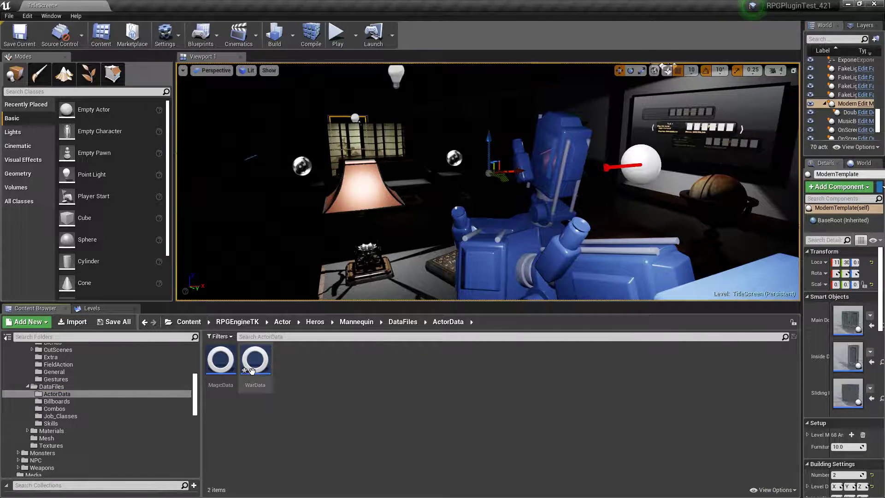
mouse_move(253, 370)
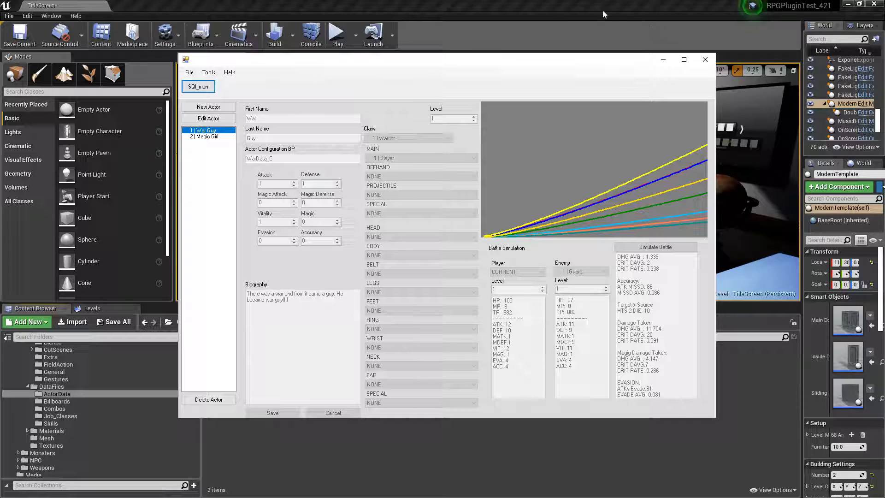
left_click(209, 72)
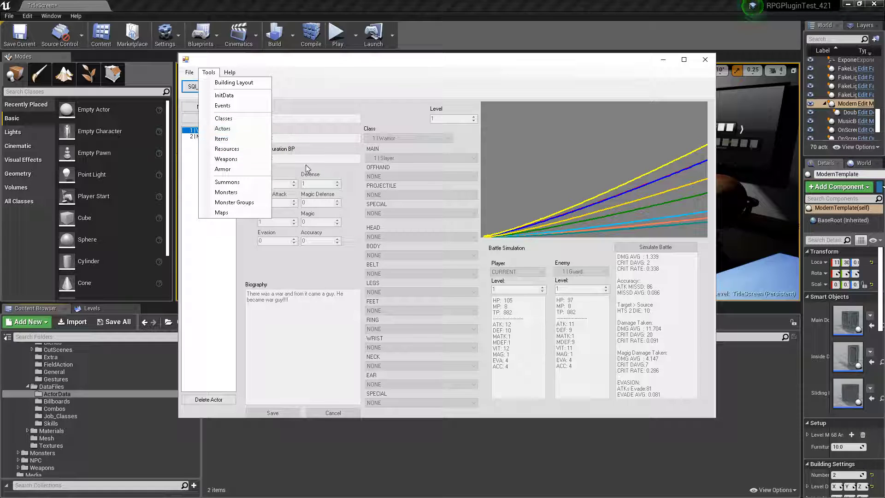
left_click(414, 312)
left_click(396, 441)
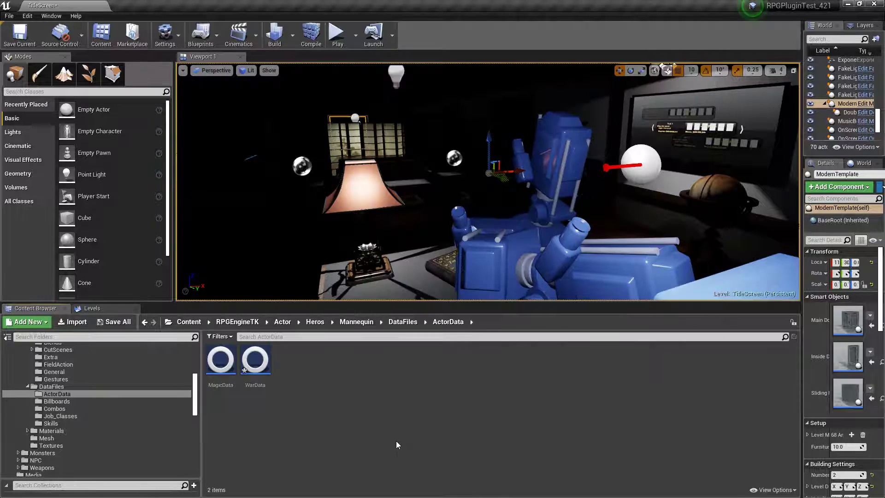
Open the Light01 data asset from the Mannequin hero's Combos folder.
left_click(84, 402)
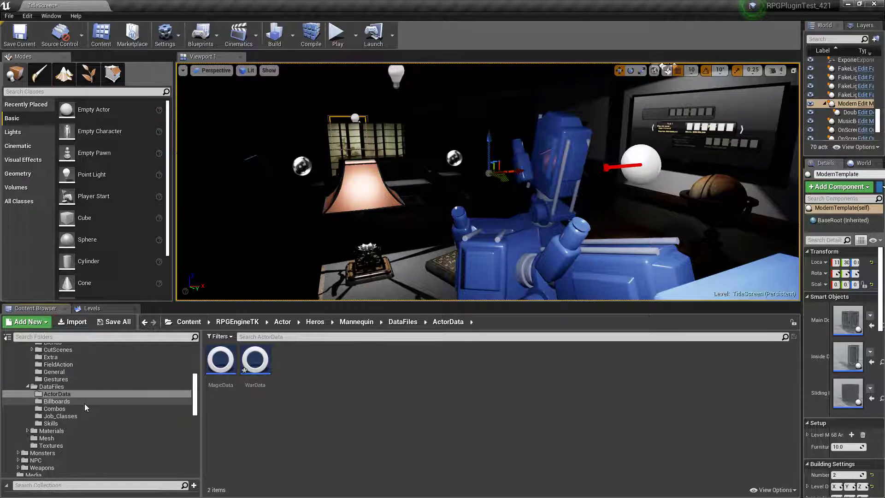
left_click(83, 409)
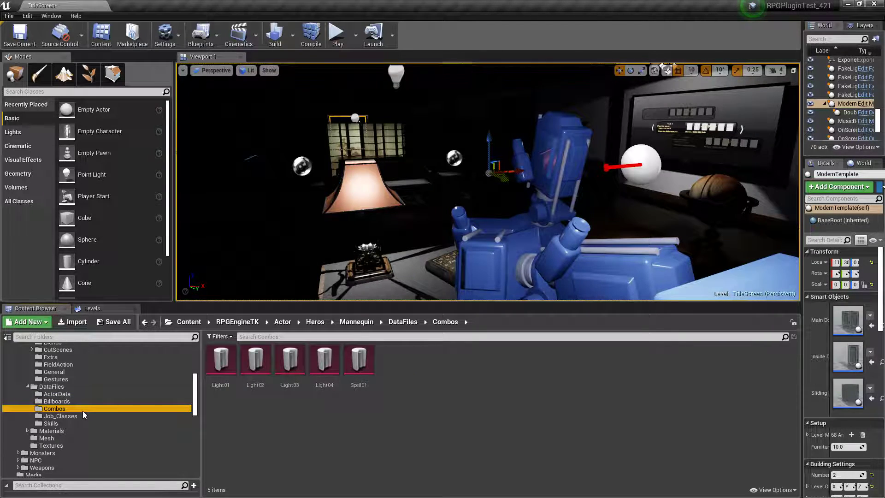
left_click(220, 364)
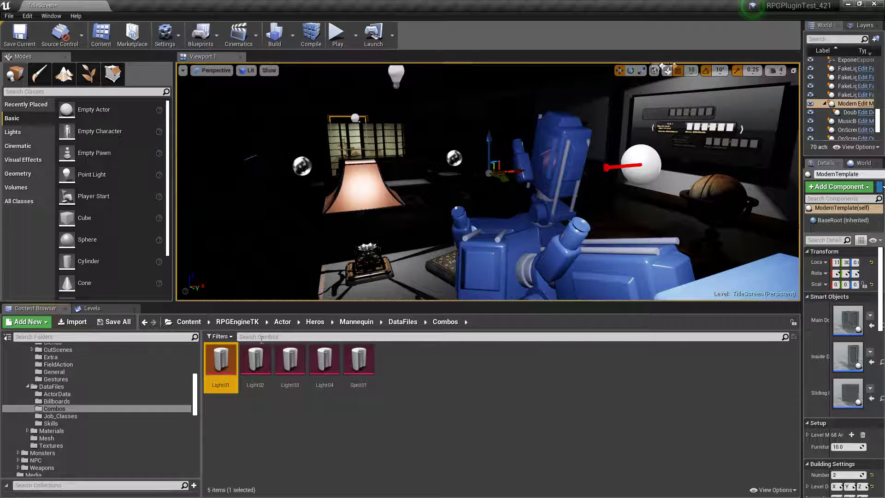
left_click(255, 358)
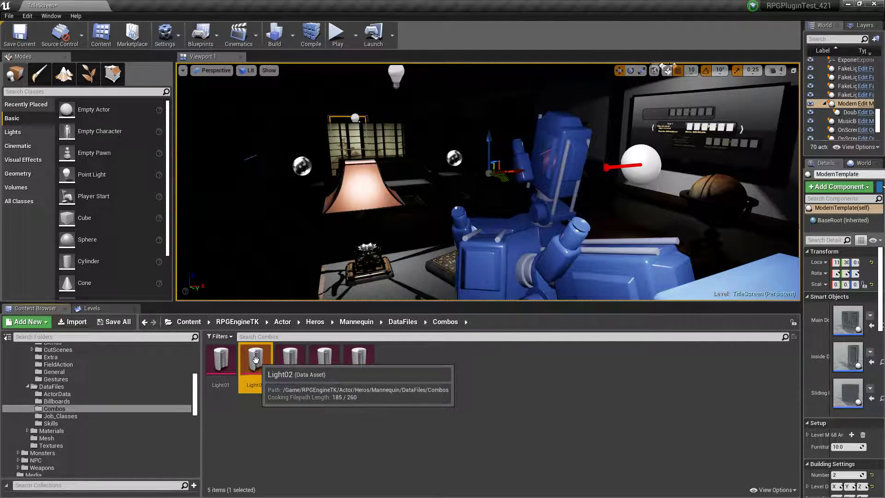
double_click(220, 357)
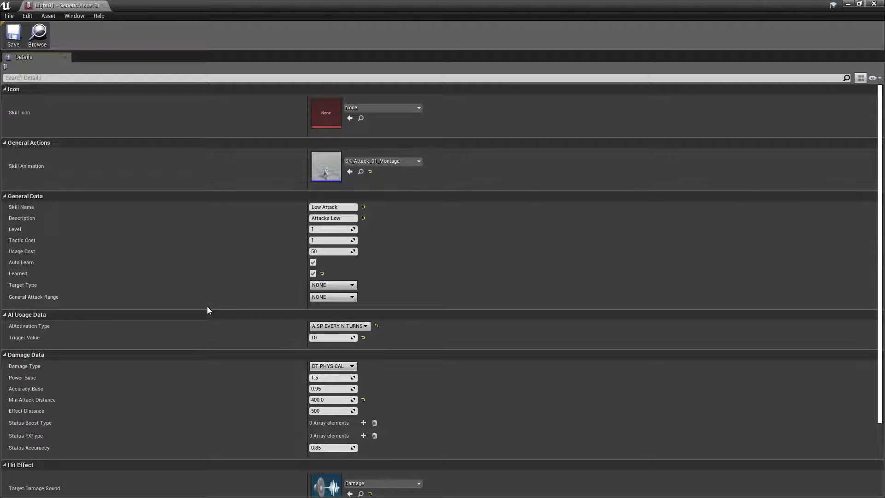
Examine Light01's general skill settings, including tactic cost, usage cost and learned state, plus its AI usage, damage and hit effect data.
scroll(207, 306, "down", 2)
scroll(207, 306, "up", 2)
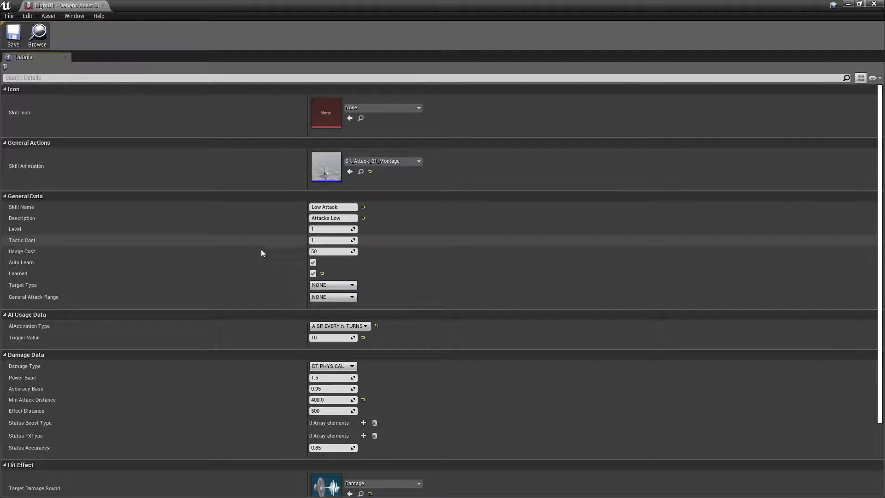
left_click(322, 240)
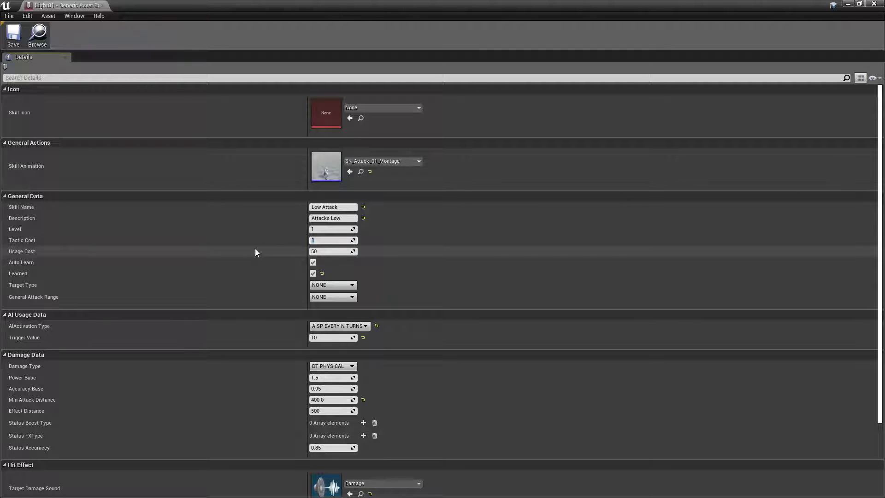
left_click(324, 251)
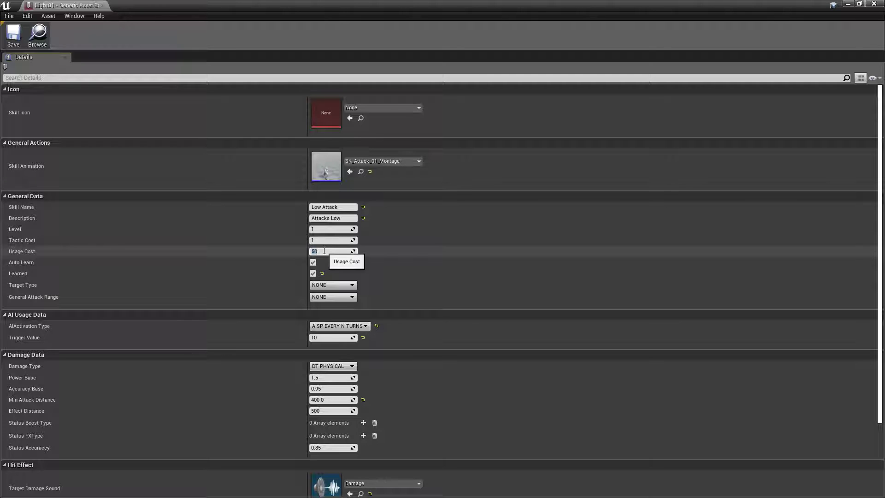
left_click(313, 273)
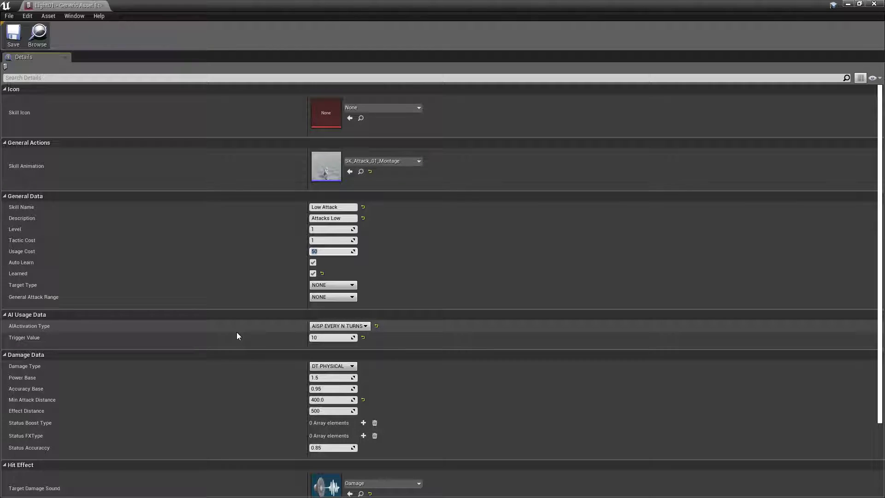
scroll(236, 336, "up", 4)
scroll(236, 336, "down", 5)
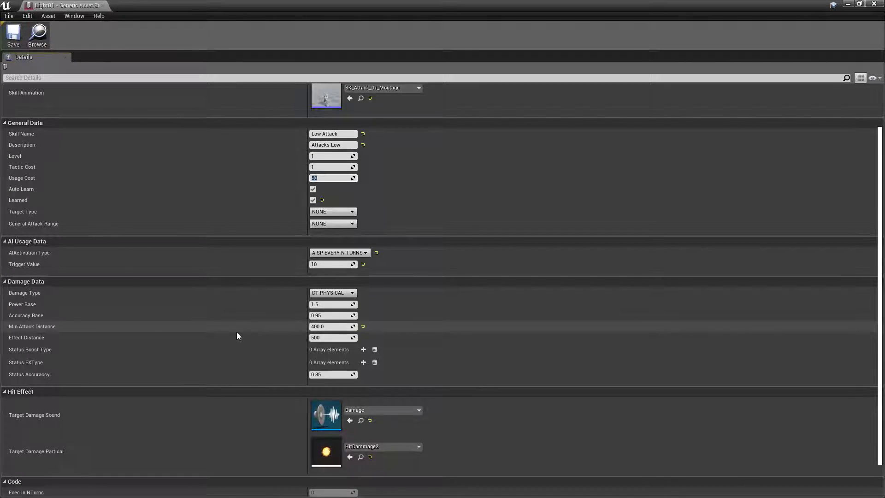
Review Light01's complete property list, from the skill icon and animation to the hit effect and code sections.
scroll(236, 331, "up", 1)
scroll(236, 332, "down", 2)
scroll(237, 331, "up", 3)
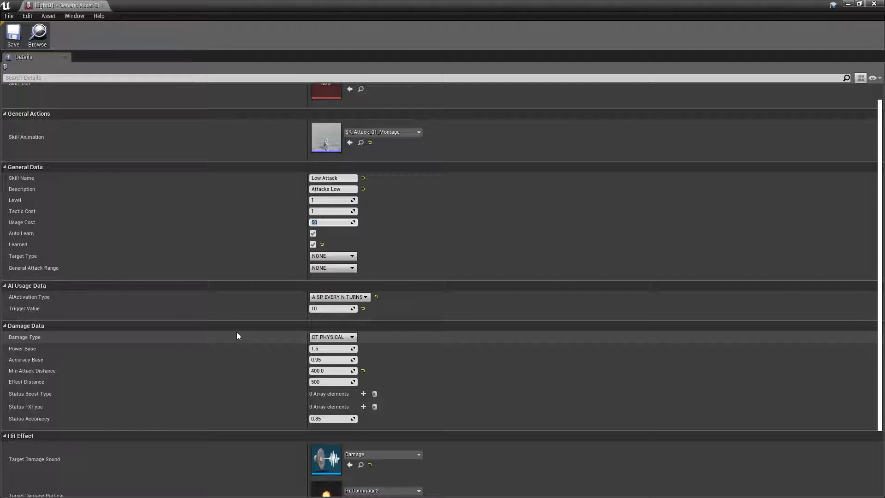
scroll(235, 280, "down", 3)
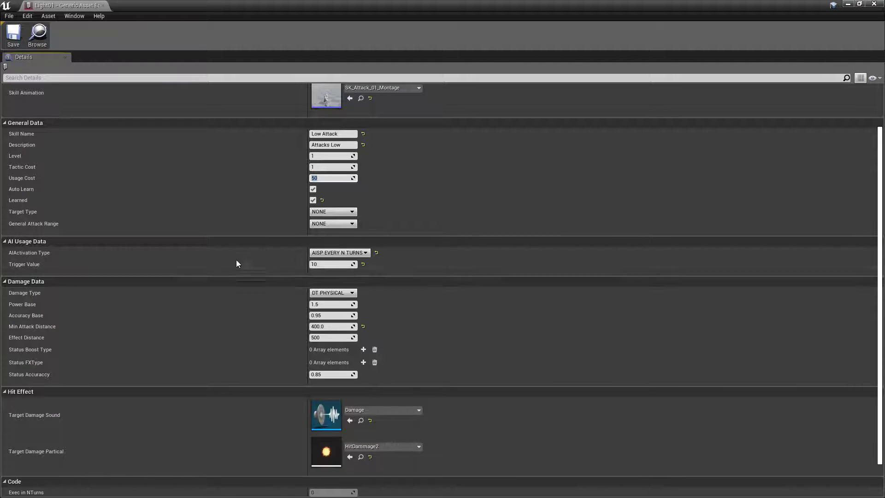
scroll(239, 250, "down", 2)
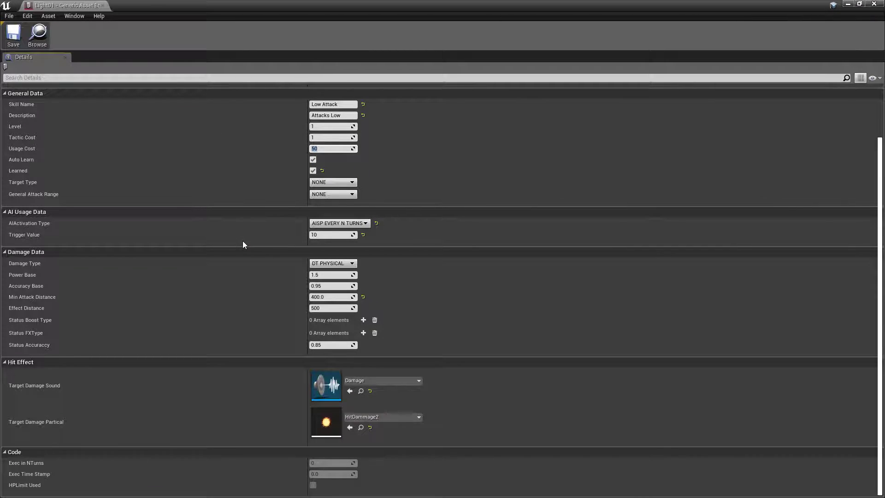
scroll(243, 241, "up", 3)
scroll(246, 250, "down", 3)
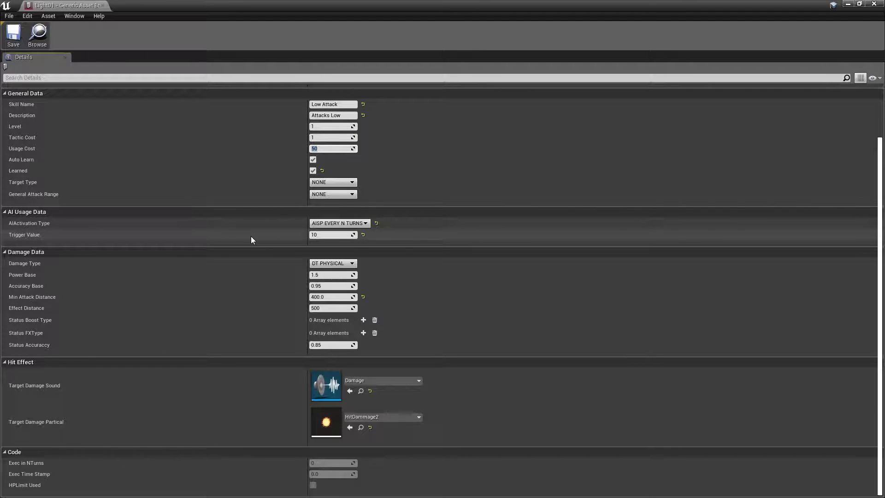
scroll(237, 304, "up", 5)
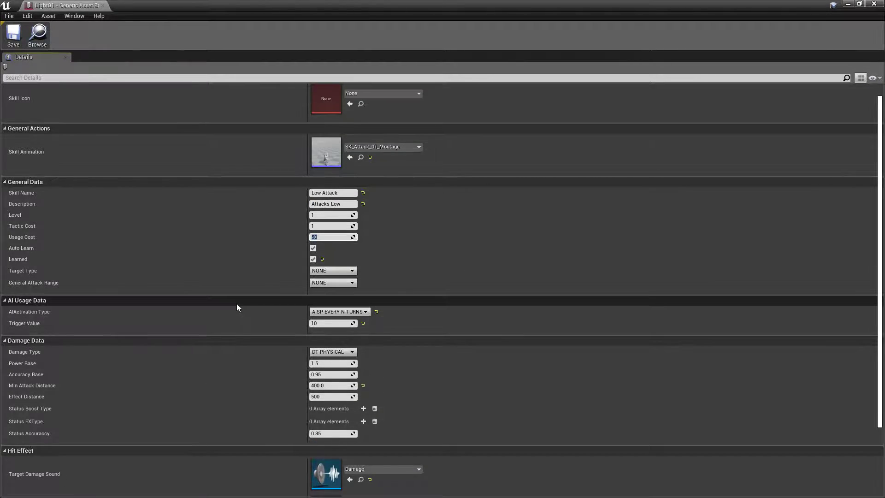
scroll(236, 303, "up", 1)
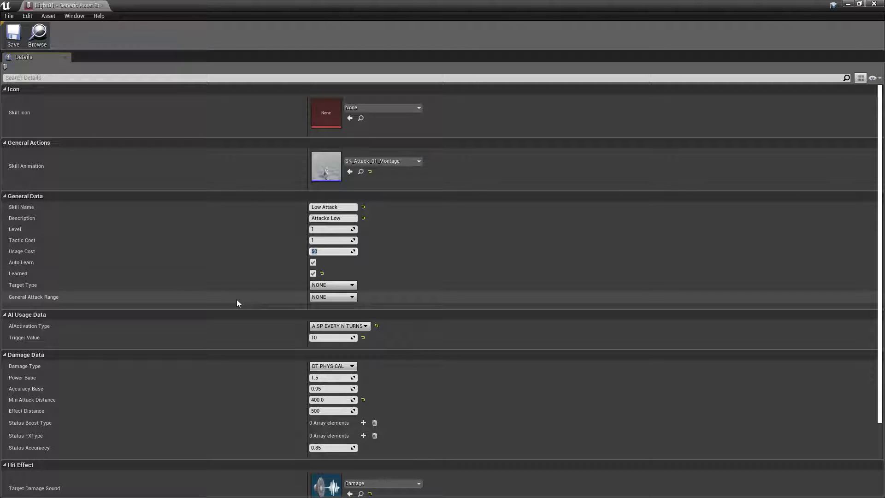
scroll(236, 300, "down", 4)
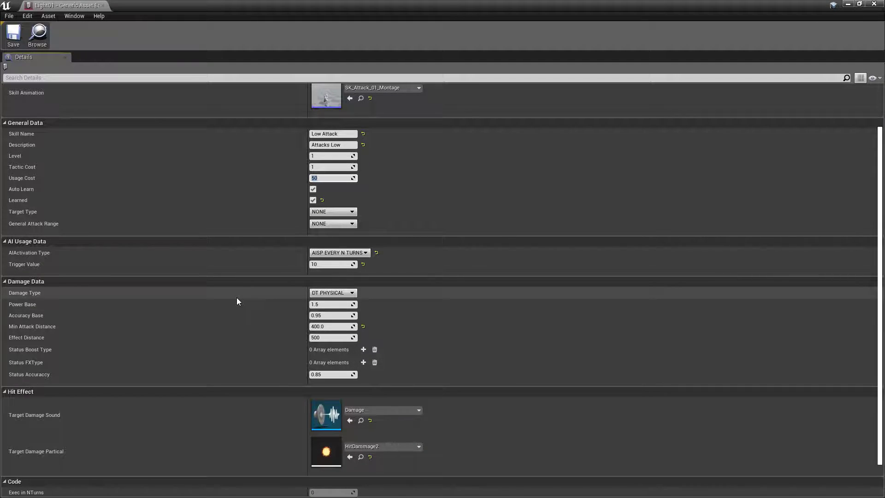
scroll(237, 298, "down", 2)
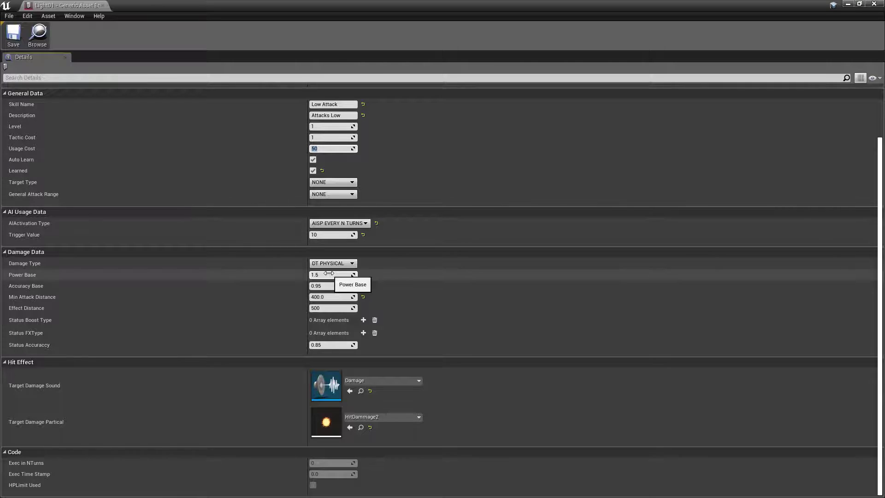
Inspect Light01's Power Base, Accuracy Base, Min Attack Distance and Effect Distance values in the damage data.
left_click(96, 275)
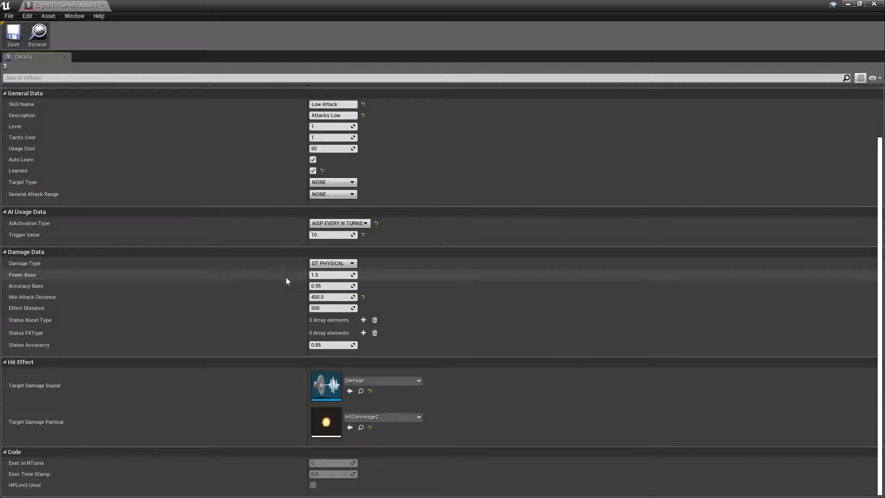
left_click(317, 275)
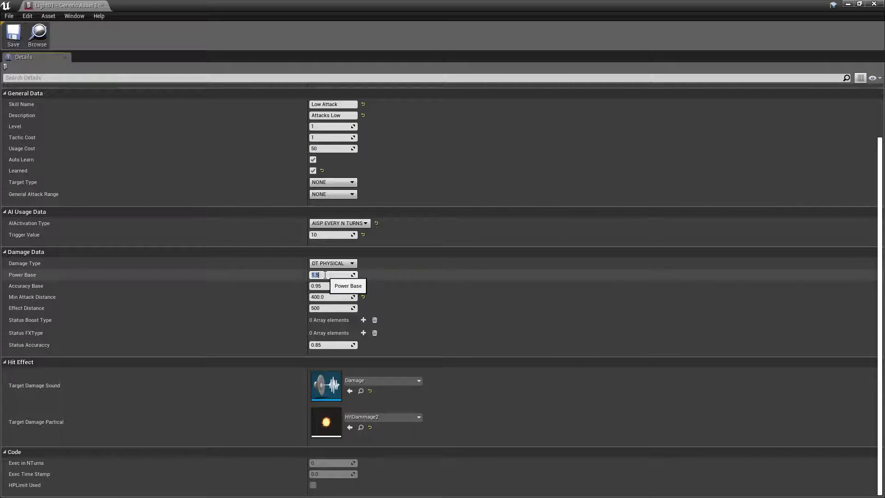
left_click(325, 275)
left_click_drag(325, 274, 288, 276)
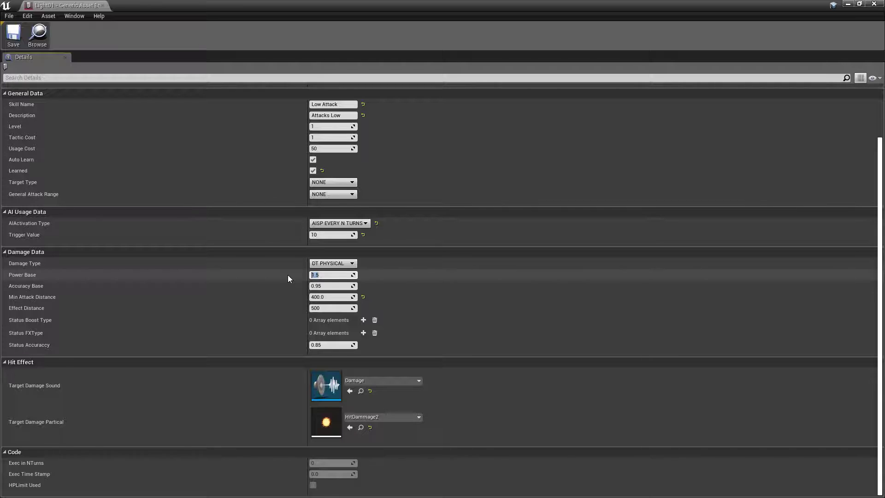
left_click(341, 285)
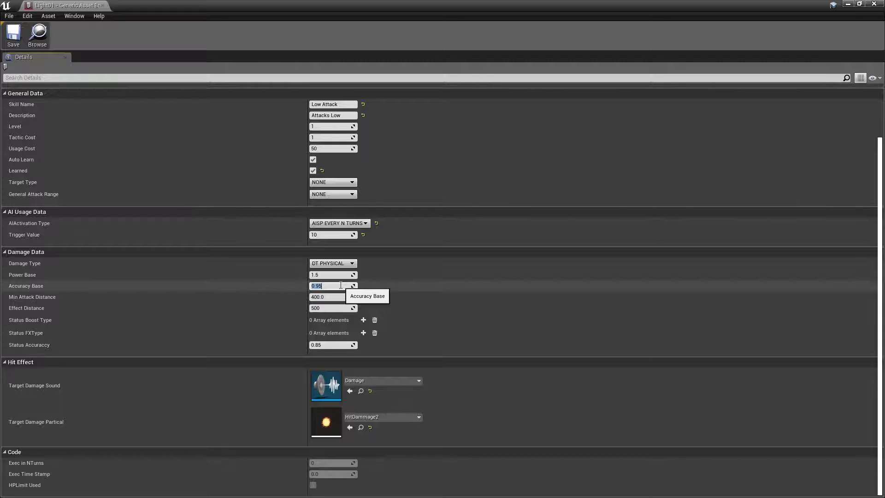
left_click(331, 297)
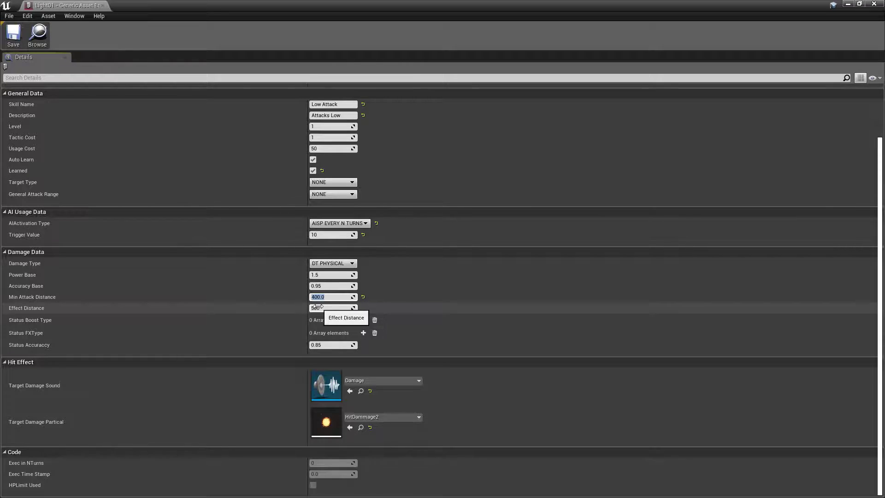
left_click(332, 307)
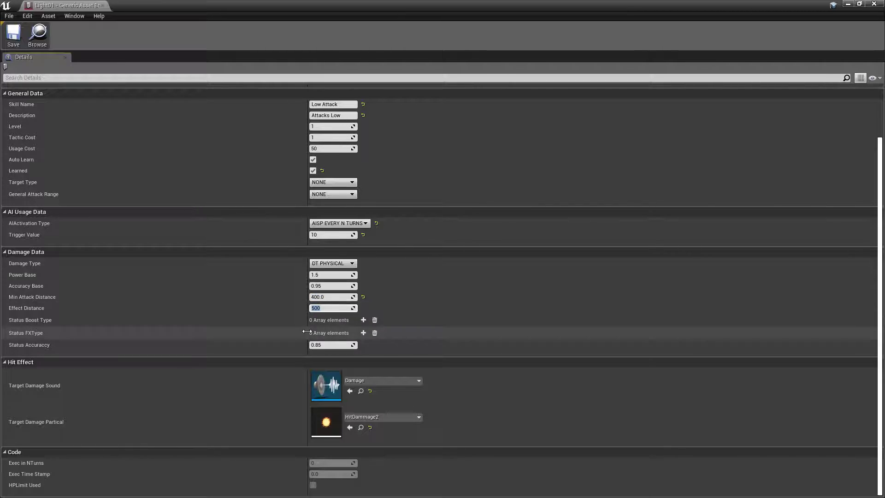
left_click(294, 308)
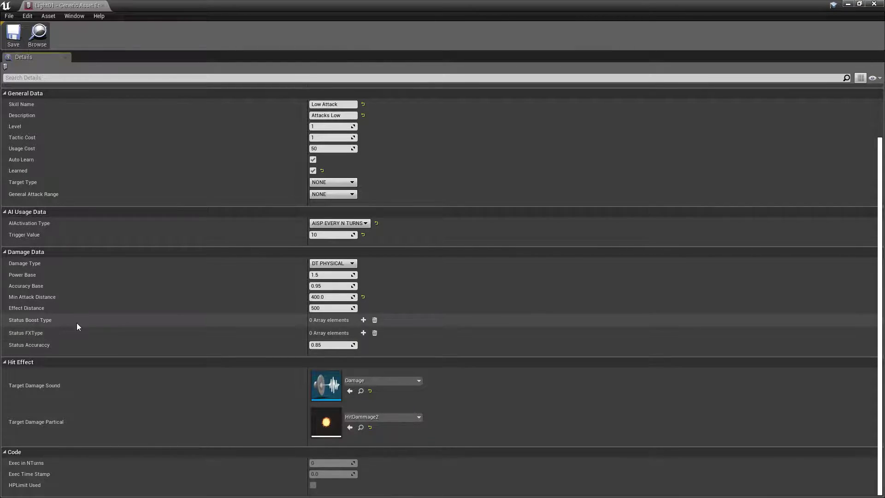
Add a Status Boost Type element to view its available bonus options, and delete the element.
left_click(363, 320)
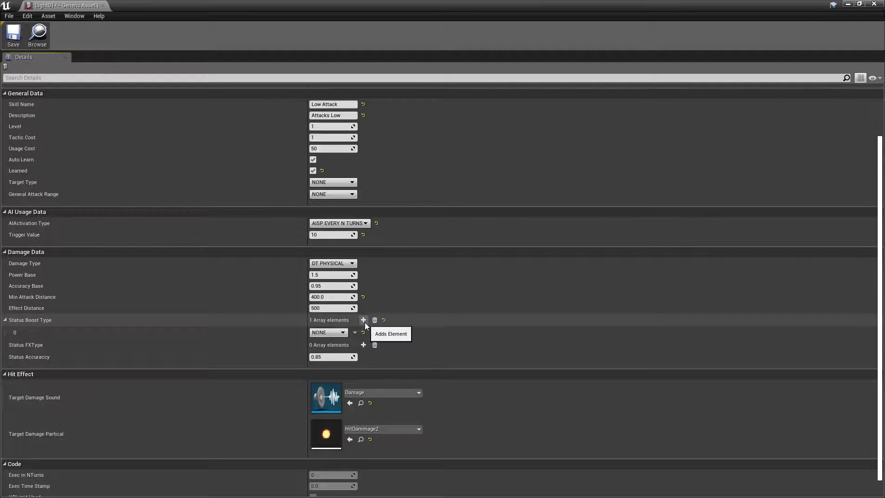
left_click(328, 332)
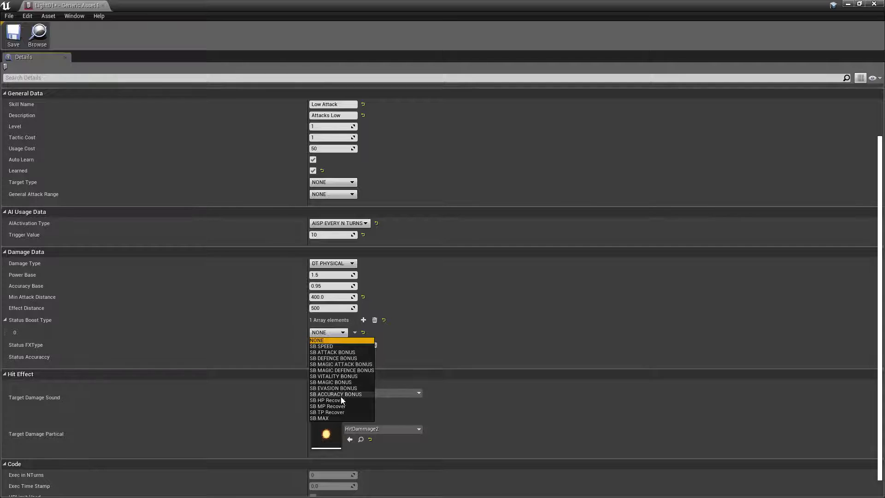
left_click(356, 331)
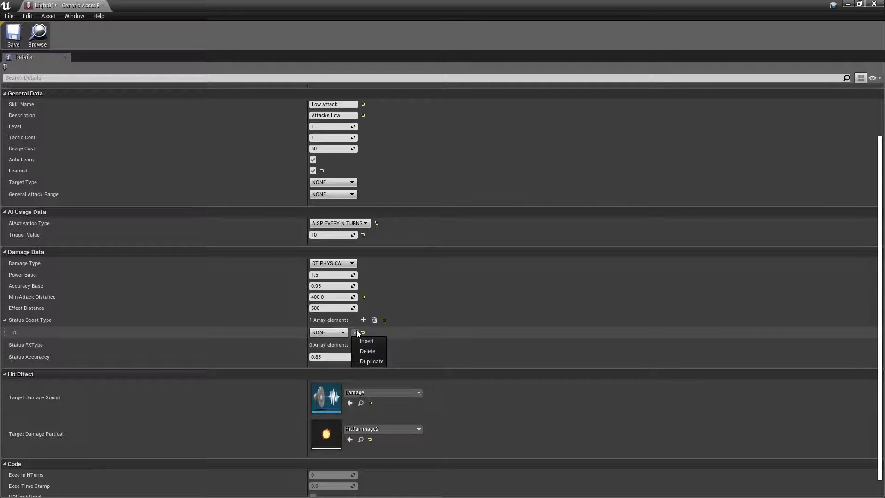
left_click(370, 354)
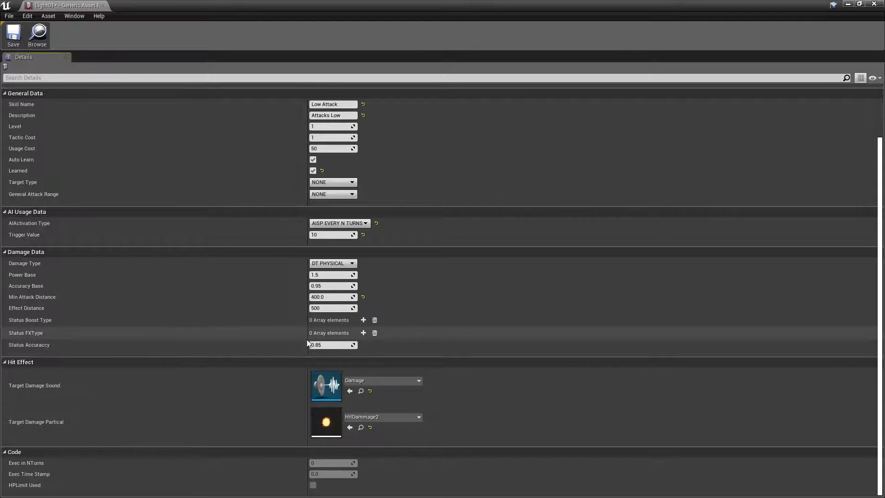
Add a Status FXType element to view the available status effects, and clear the array.
left_click(363, 333)
left_click(332, 346)
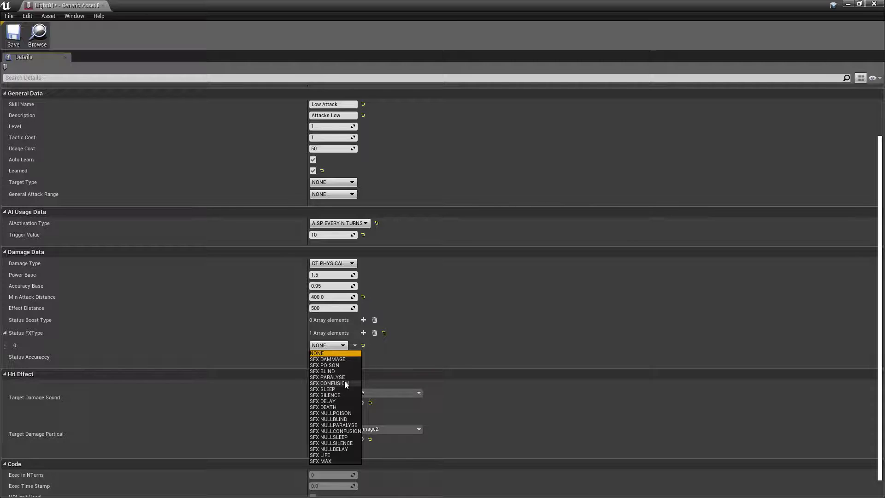
left_click(361, 344)
left_click(375, 333)
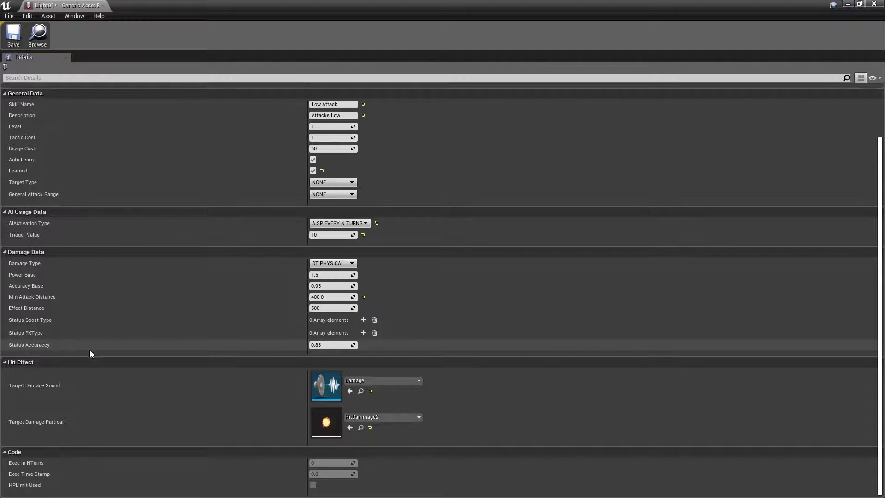
Inspect Light01's status accuracy and its list of AI activation type options.
left_click(331, 344)
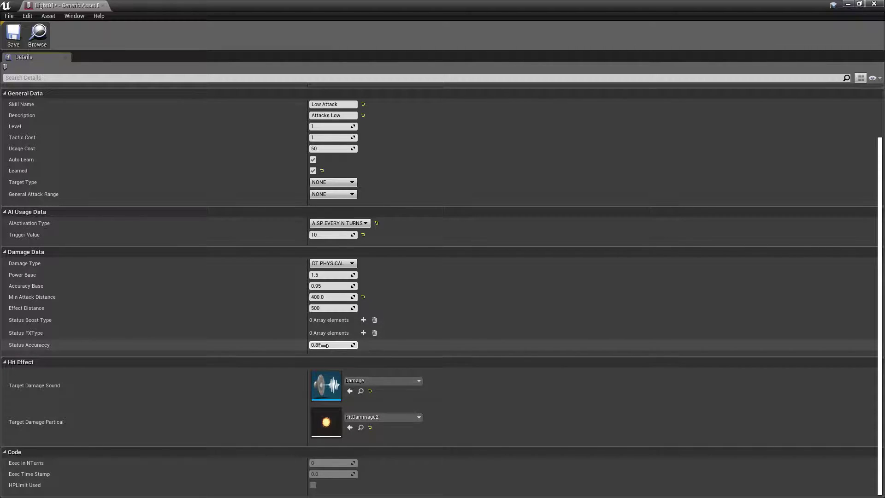
left_click(283, 349)
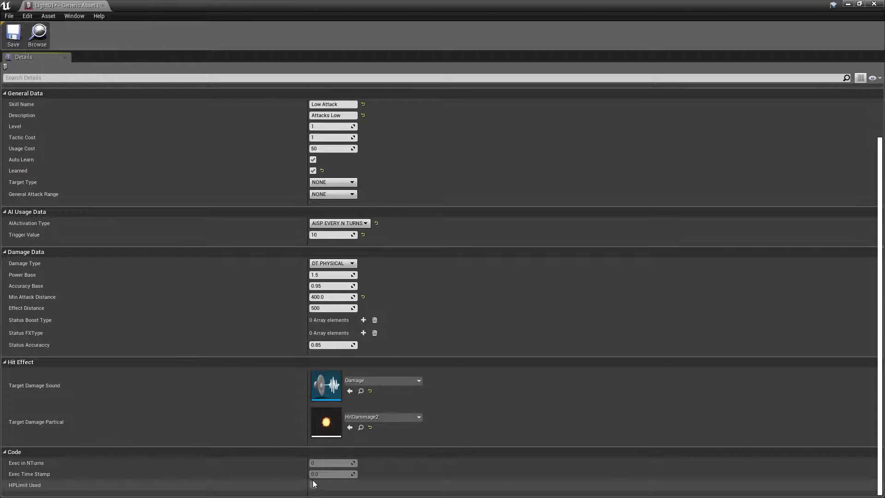
scroll(200, 395, "up", 3)
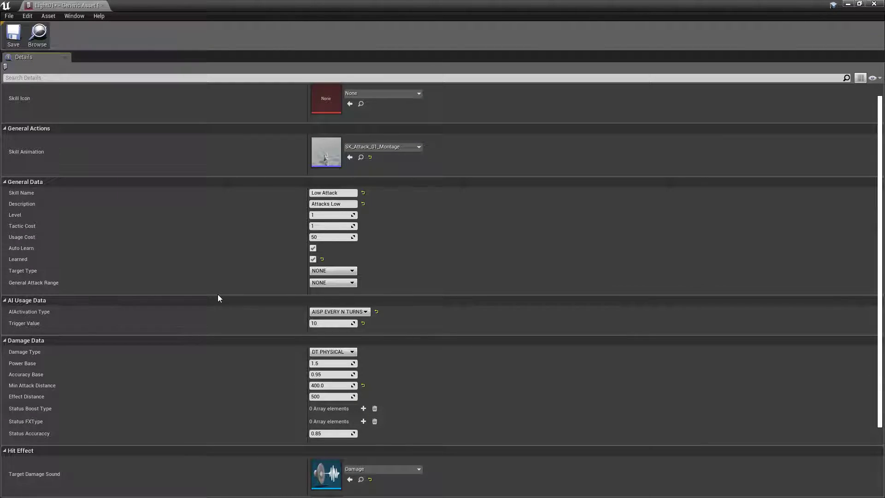
scroll(218, 298, "up", 1)
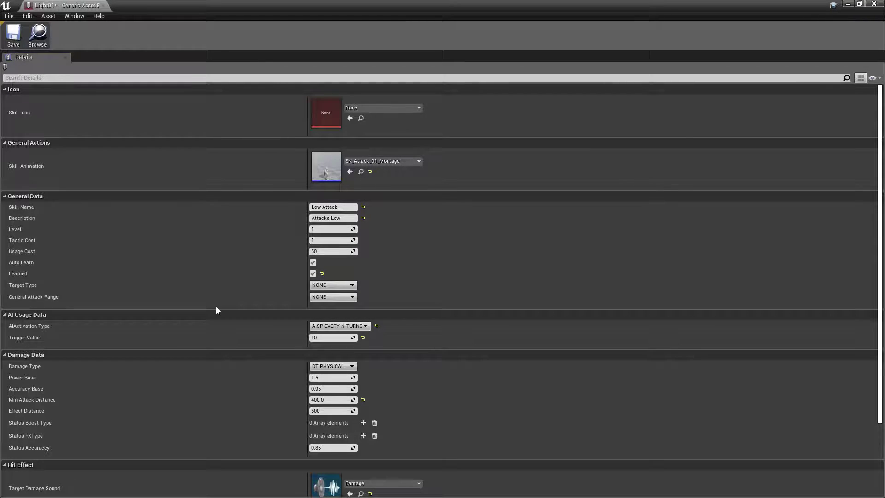
scroll(215, 306, "down", 2)
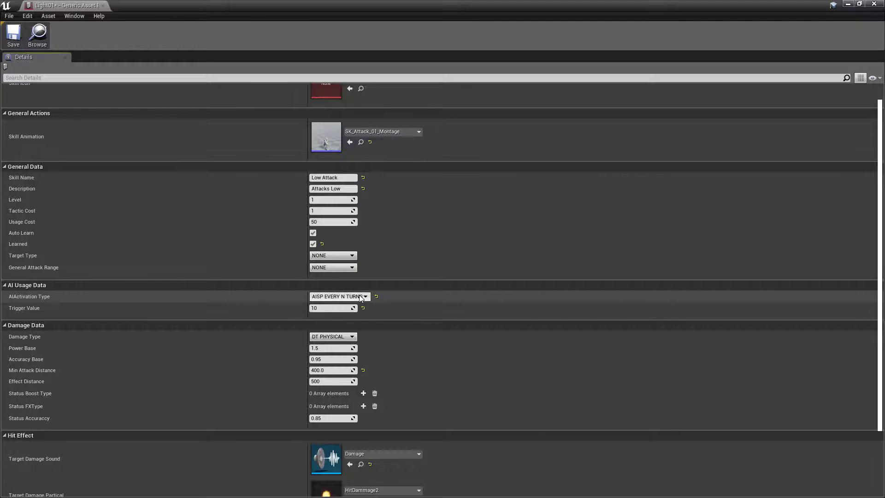
left_click(339, 296)
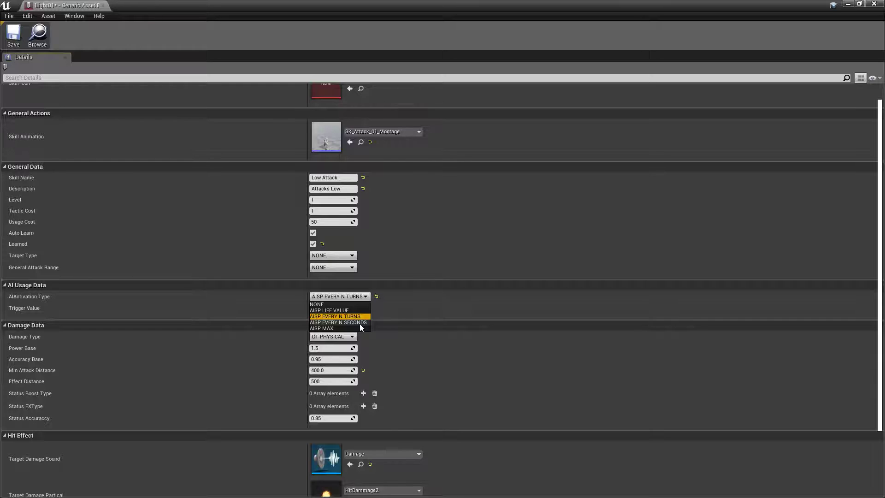
left_click(354, 298)
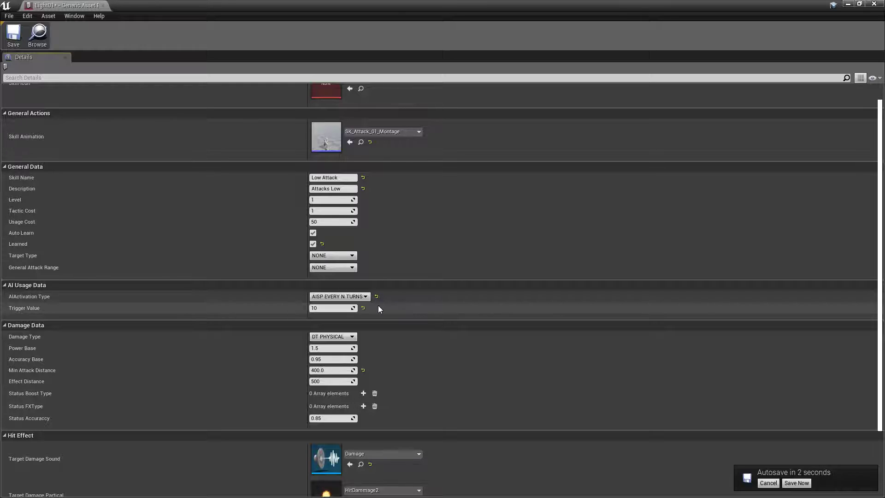
Set Light01's AI activation type to AISP LIFE VALUE with a trigger value of 0.
scroll(161, 192, "up", 2)
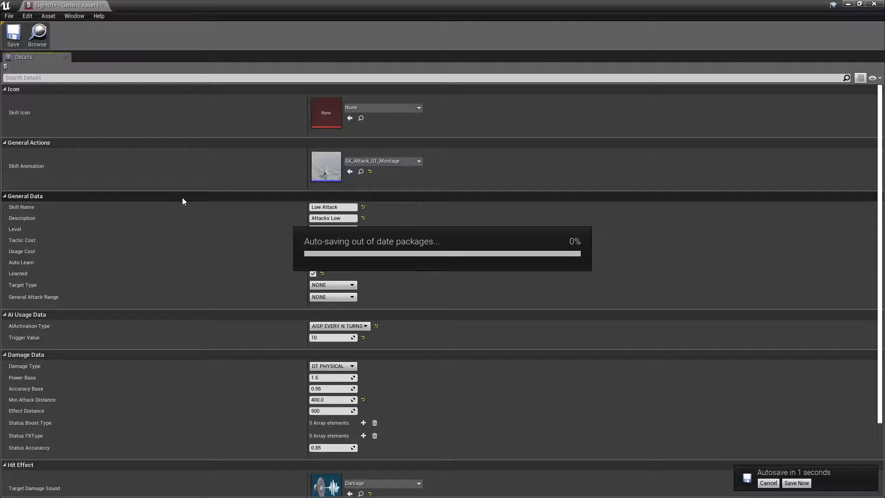
scroll(182, 199, "down", 5)
left_click(340, 252)
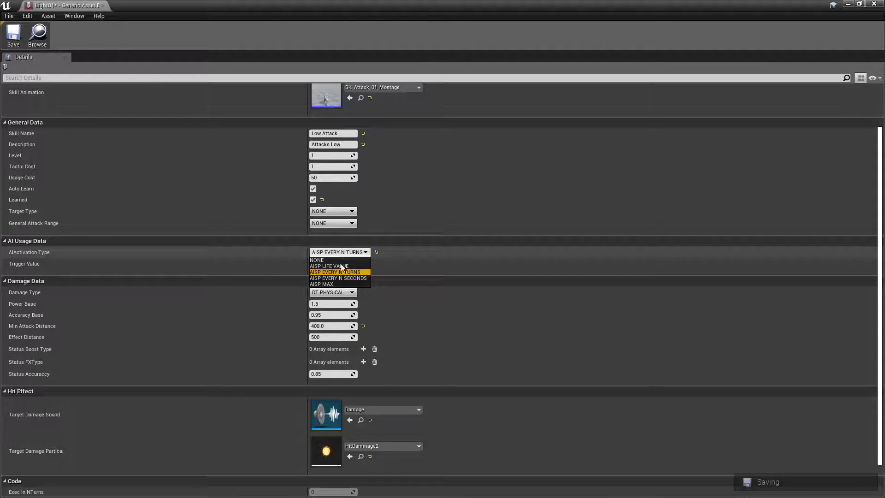
left_click(341, 266)
left_click(334, 264)
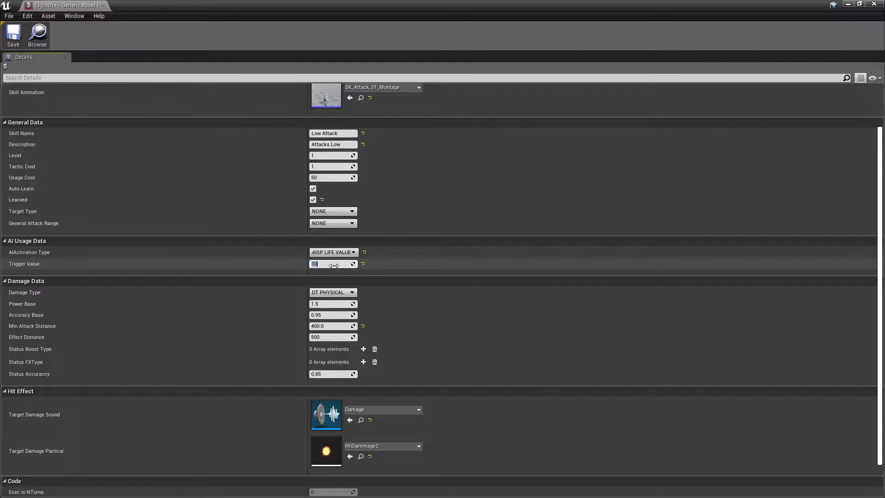
type("0")
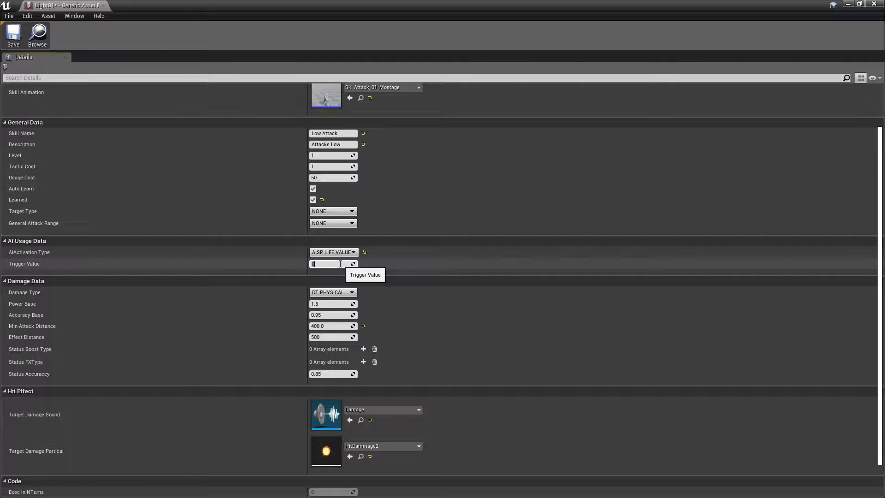
Set Light01's AI activation type to AISP EVERY N TURNS with a trigger value of 10.
left_click(341, 253)
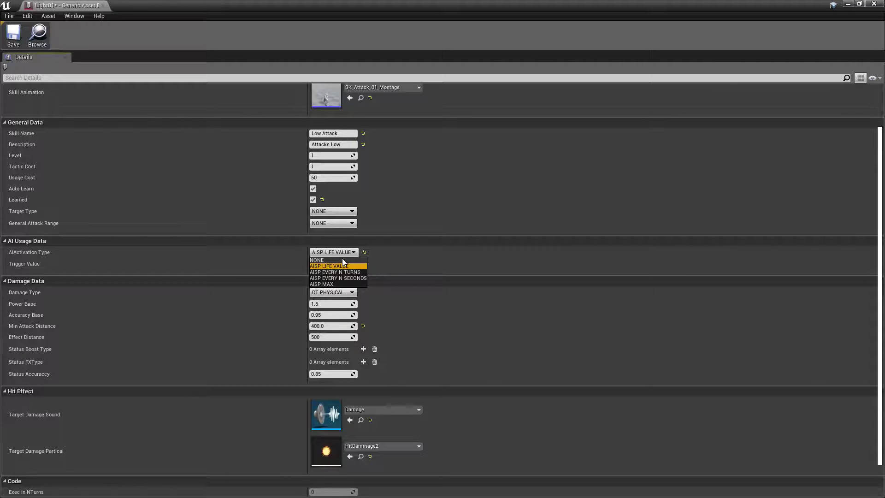
left_click(342, 259)
left_click(341, 253)
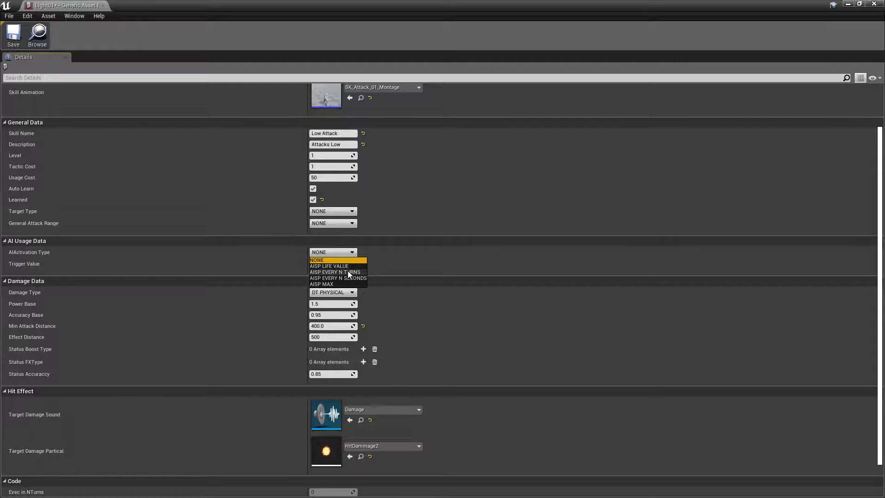
left_click(349, 272)
left_click(334, 264)
type("10")
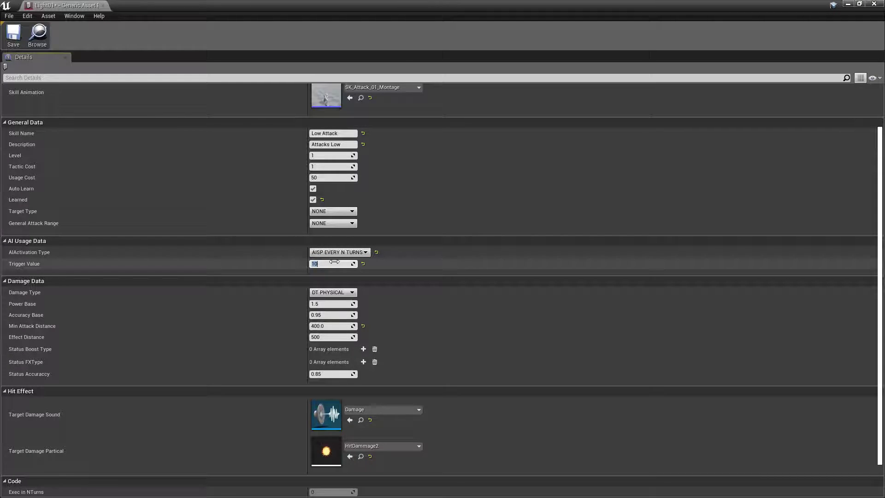
Confirm Light01's trigger value of 10, save the asset and close it.
key("Return")
left_click(14, 36)
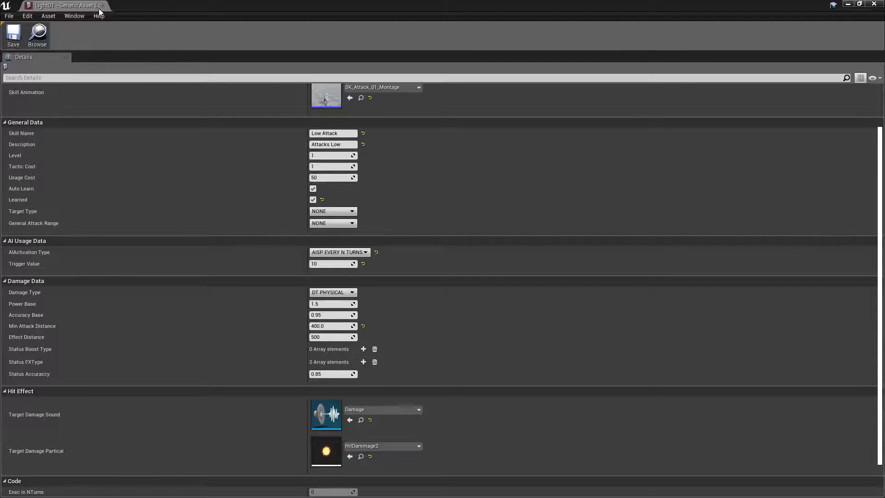
left_click(107, 5)
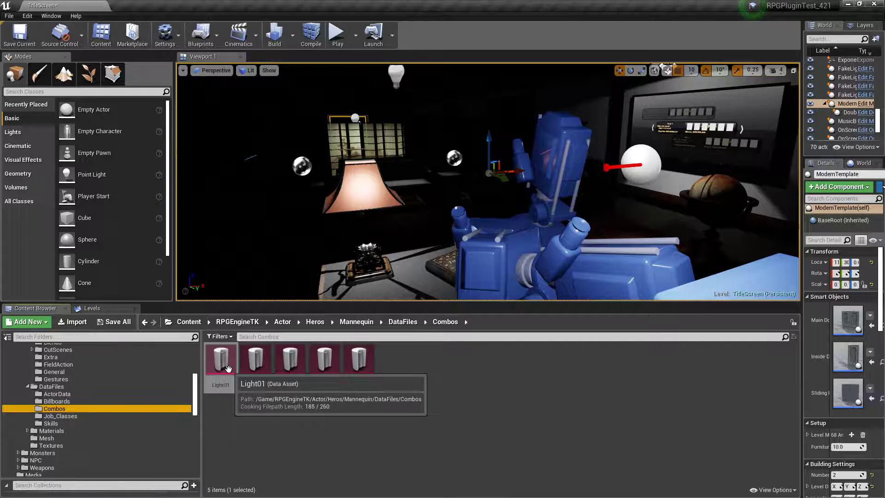
Open the BreathOfFire asset from the Skills folder, review its general, AI, damage and hit effect settings, and close it.
left_click(74, 417)
left_click(62, 422)
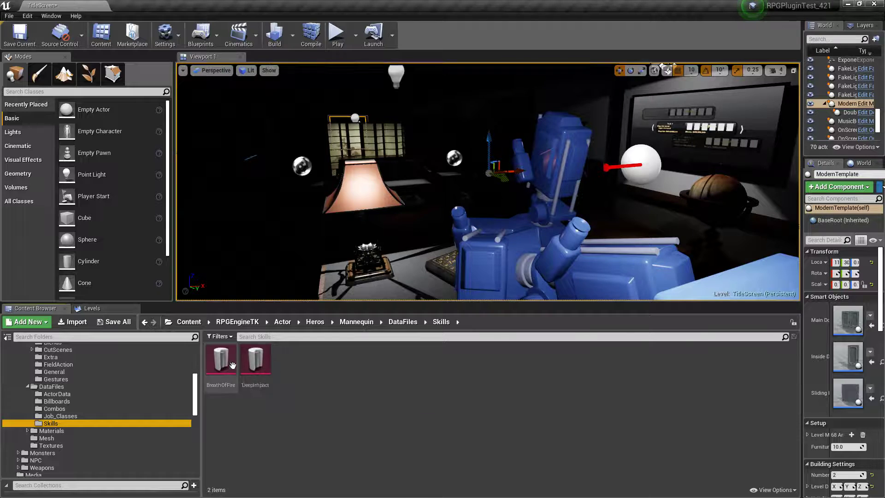
left_click(224, 365)
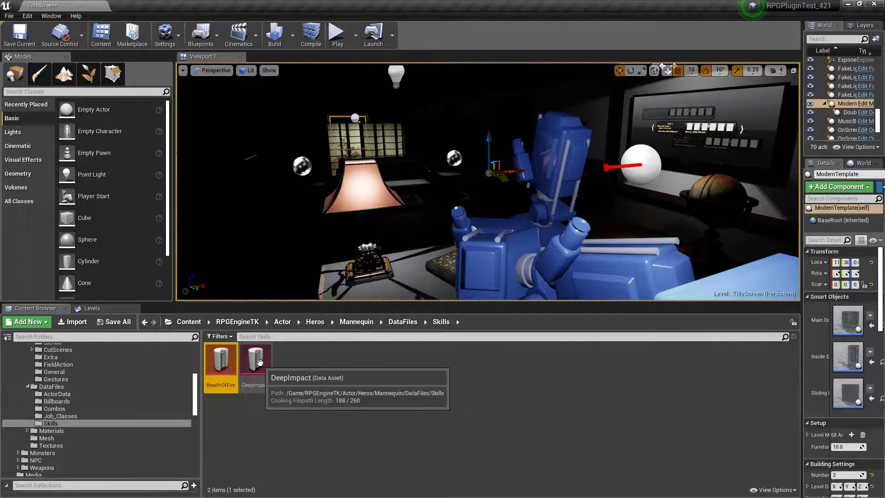
double_click(227, 364)
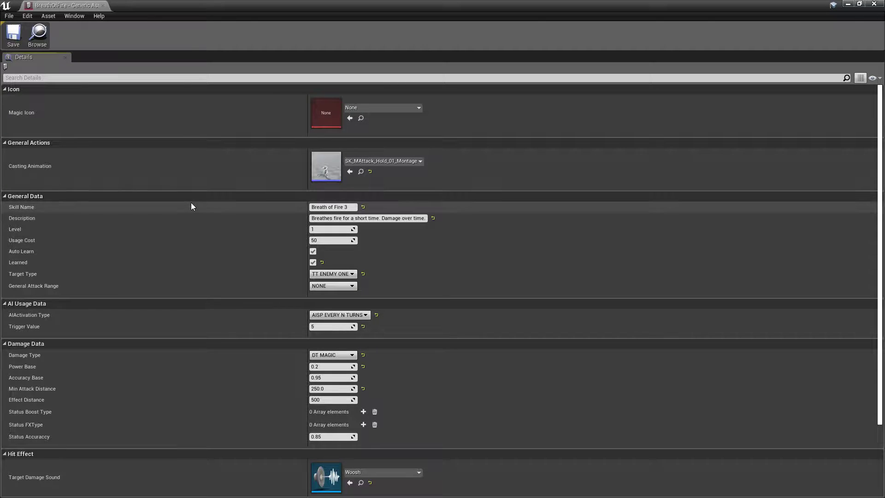
scroll(191, 203, "down", 1)
scroll(191, 203, "down", 3)
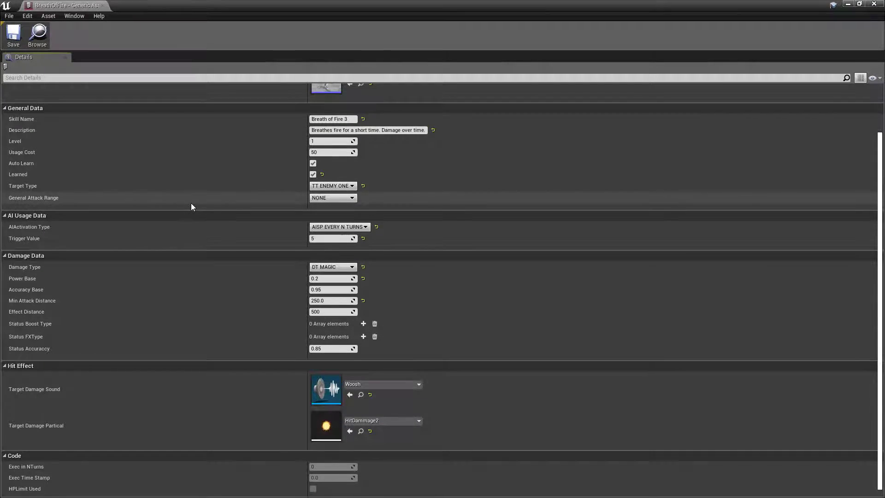
scroll(190, 204, "up", 4)
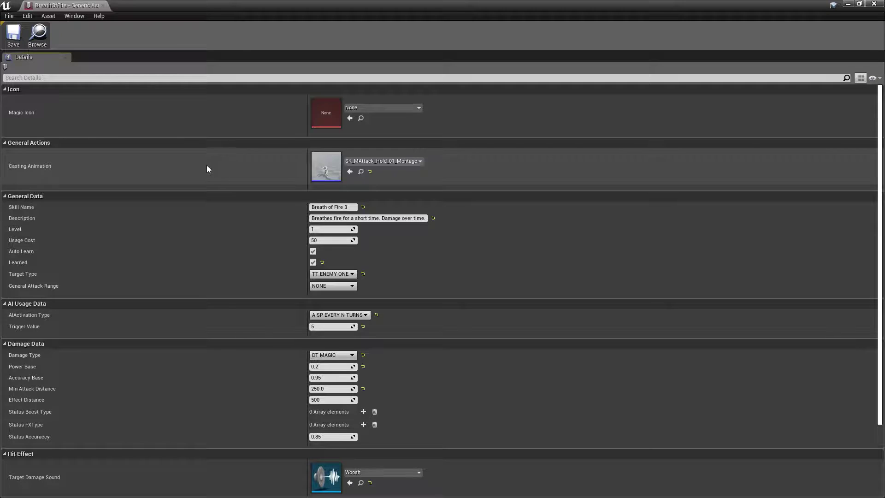
left_click(104, 5)
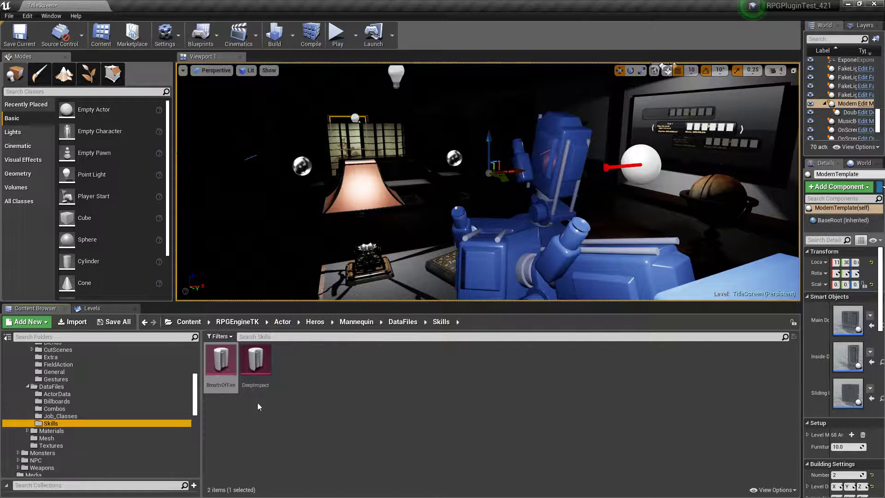
Open the DeepImpact skill and its SK_Attack_02_Montage skill animation, and show the montage's notify tracks.
double_click(253, 365)
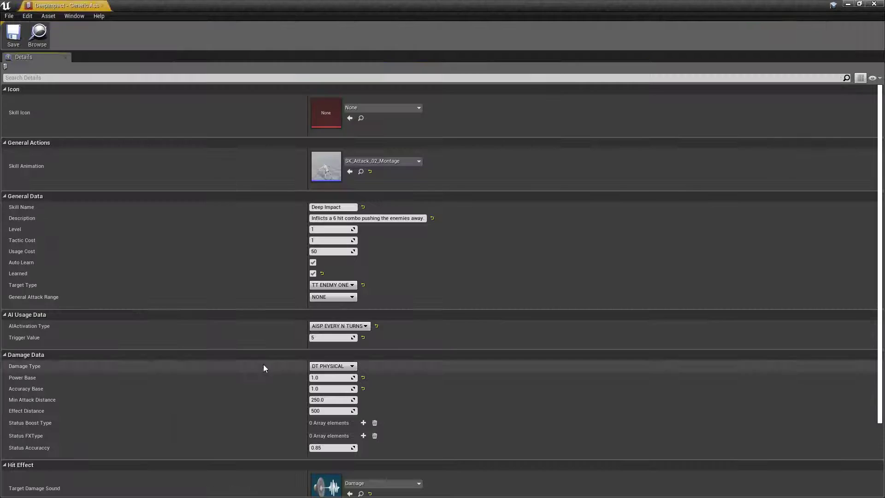
double_click(319, 169)
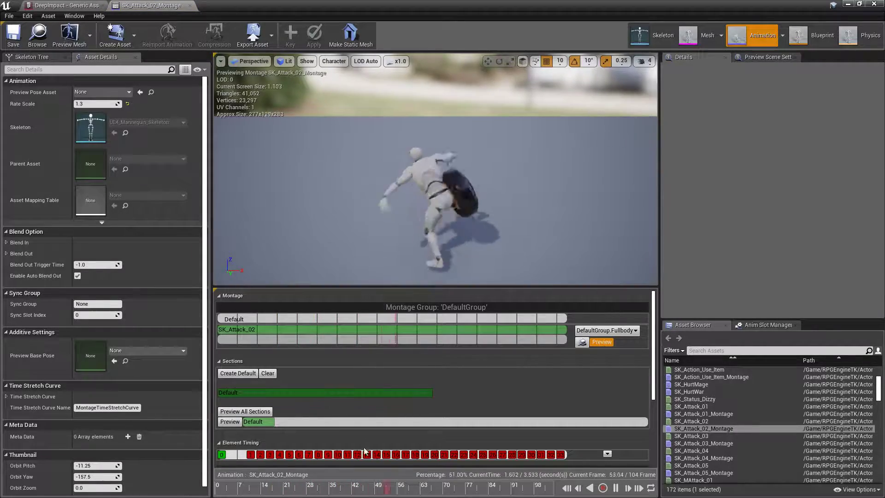
scroll(656, 415, "down", 3)
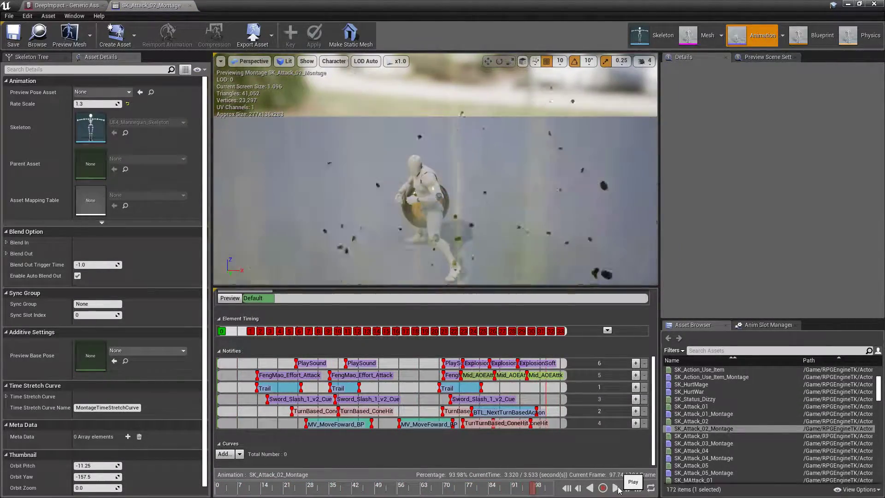
Pause the montage preview and widen the notify timeline by narrowing the panels on both sides.
left_click(616, 488)
left_click_drag(211, 406, 116, 407)
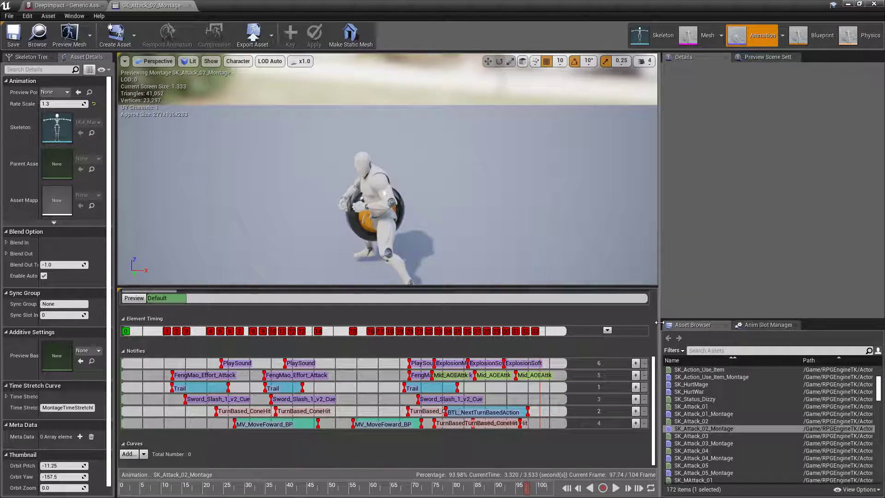
left_click_drag(660, 329, 761, 323)
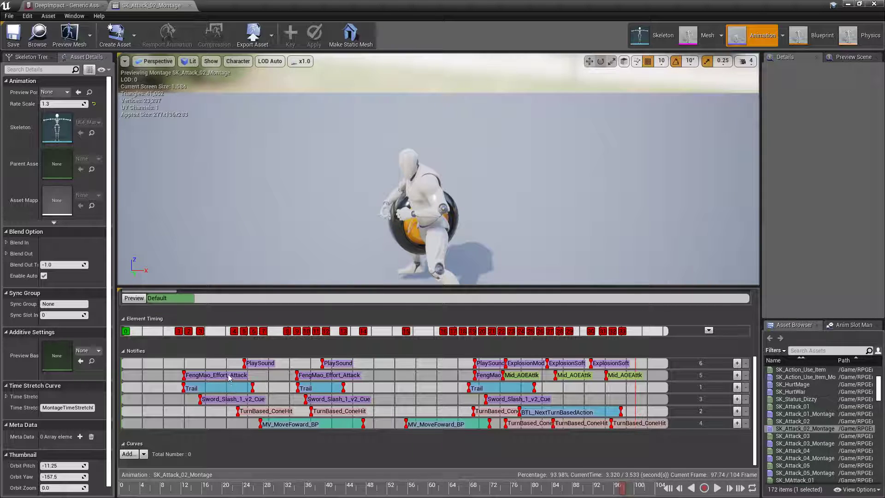
Inspect the first Trail, PlaySound and TurnBased_ConeHit notifies, and scrub the montage to about frame 22, where the first cone hit starts.
left_click(228, 389)
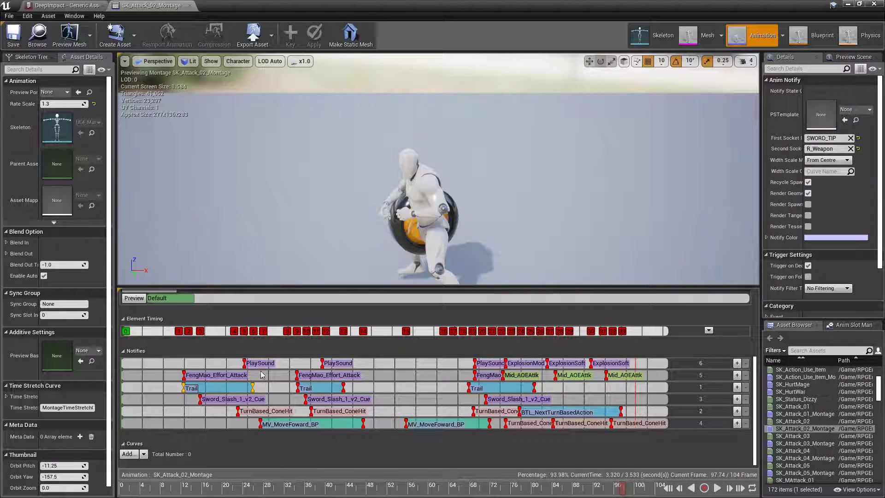
left_click(260, 363)
left_click(234, 391)
left_click(275, 411)
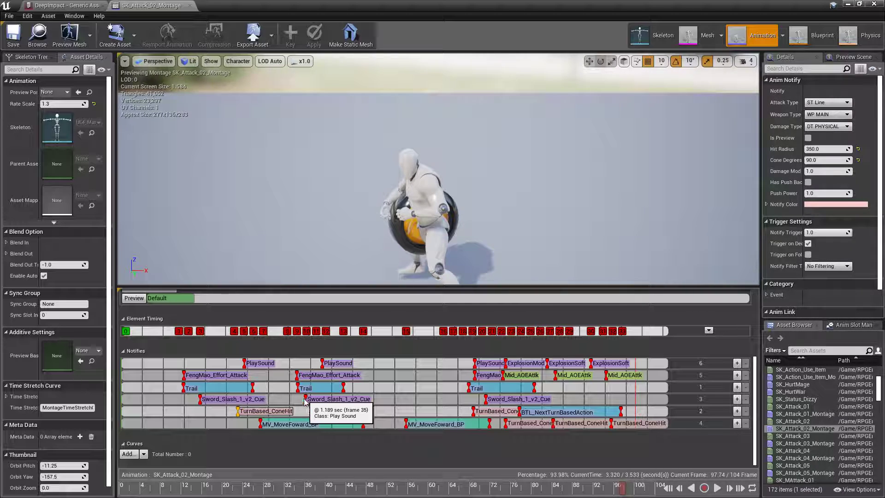
left_click(185, 489)
left_click_drag(184, 488, 233, 497)
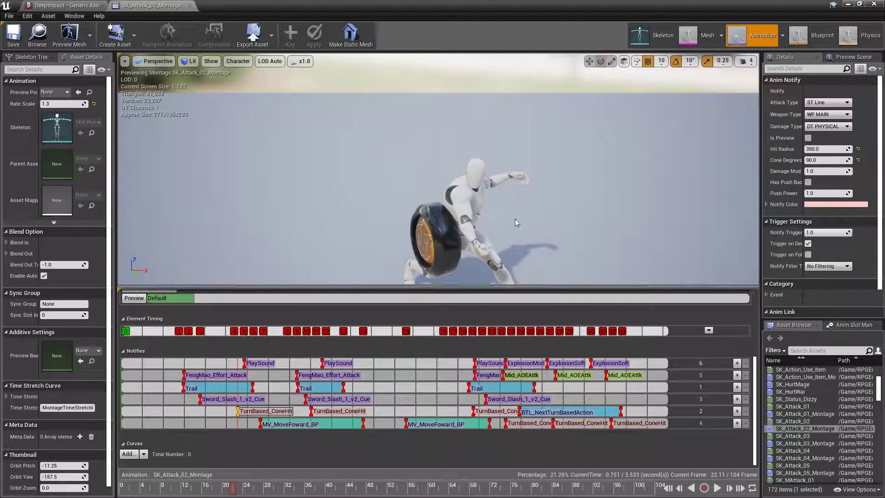
scroll(516, 222, "down", 3)
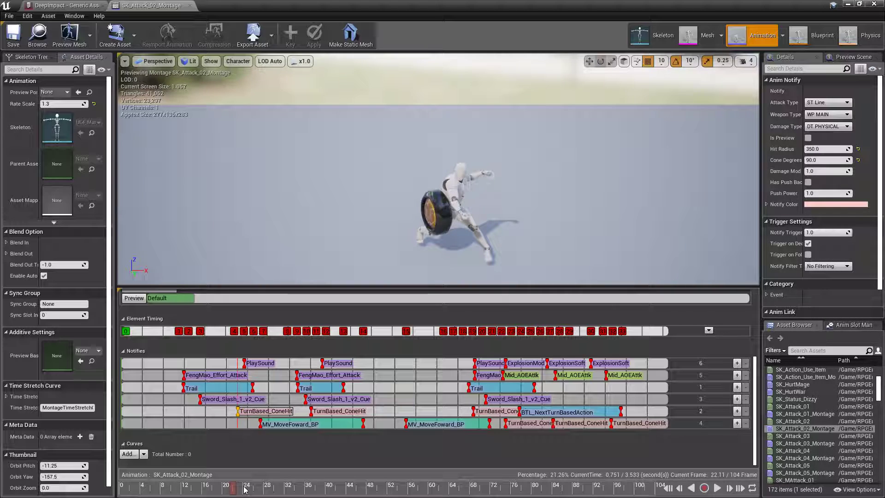
Set the first TurnBased_ConeHit notify to attack type ST Cone, weapon type WP MAIN and damage type DT PHYSICAL.
left_click(826, 103)
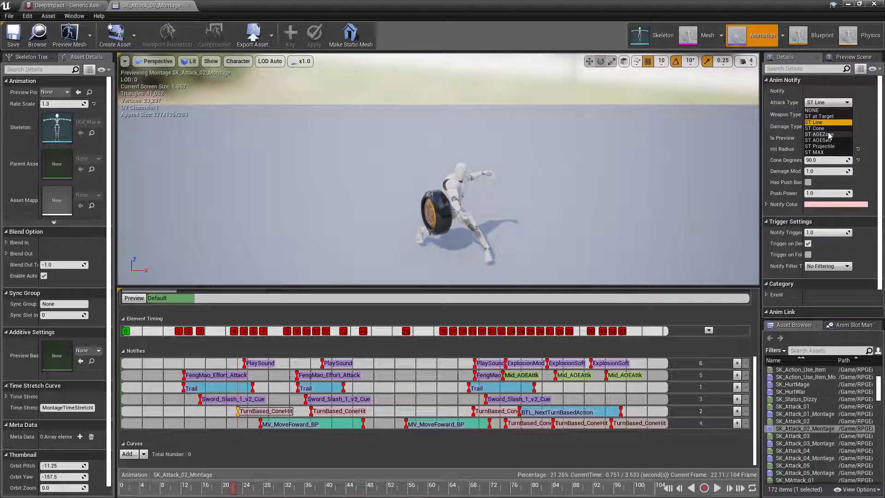
left_click(818, 128)
left_click(827, 115)
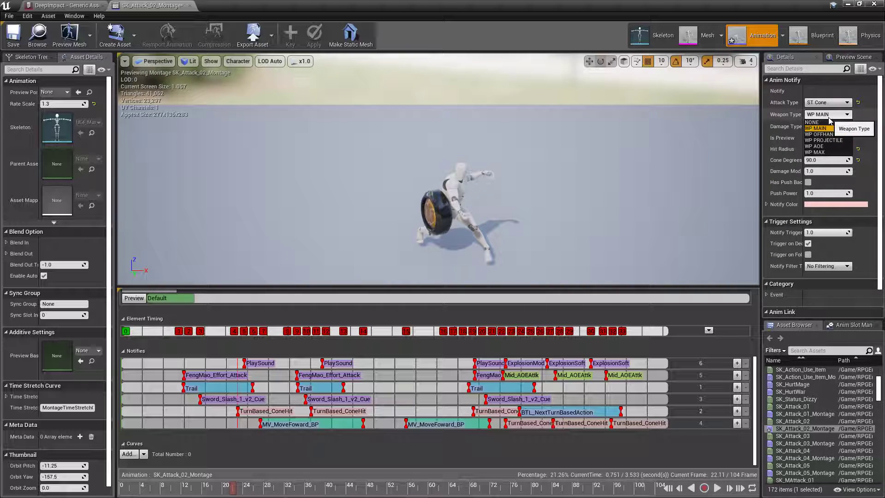
left_click(825, 128)
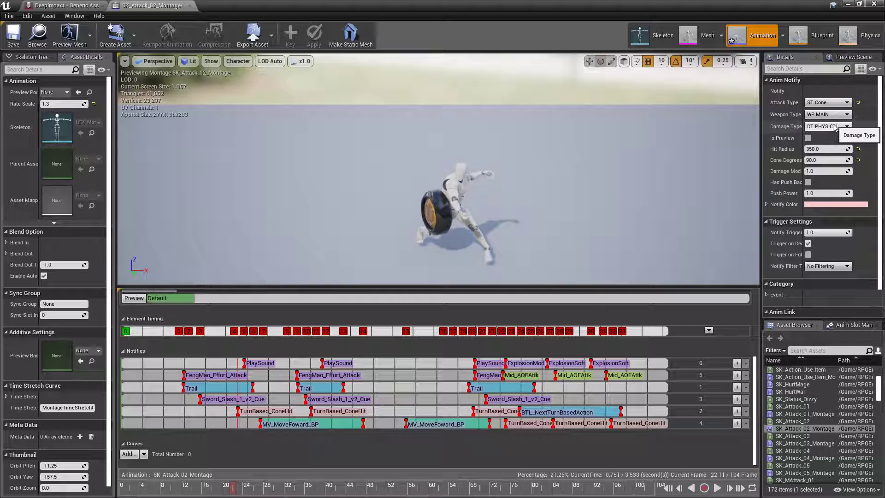
left_click(835, 126)
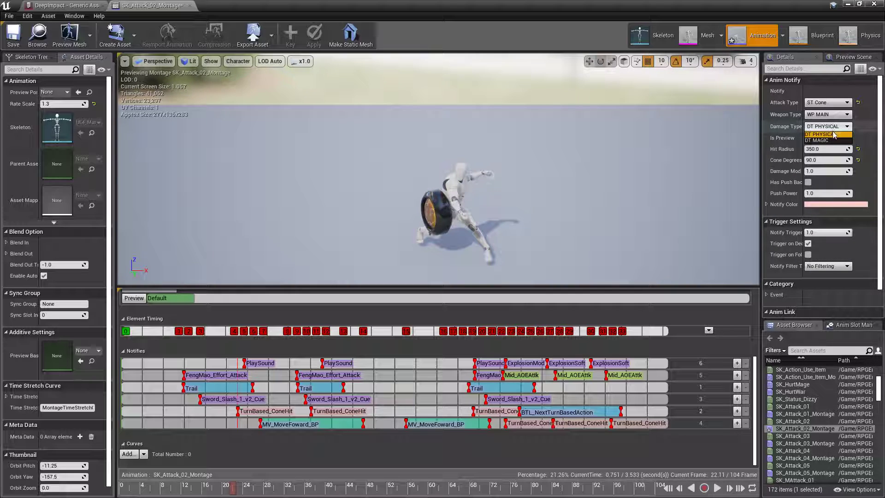
left_click(833, 134)
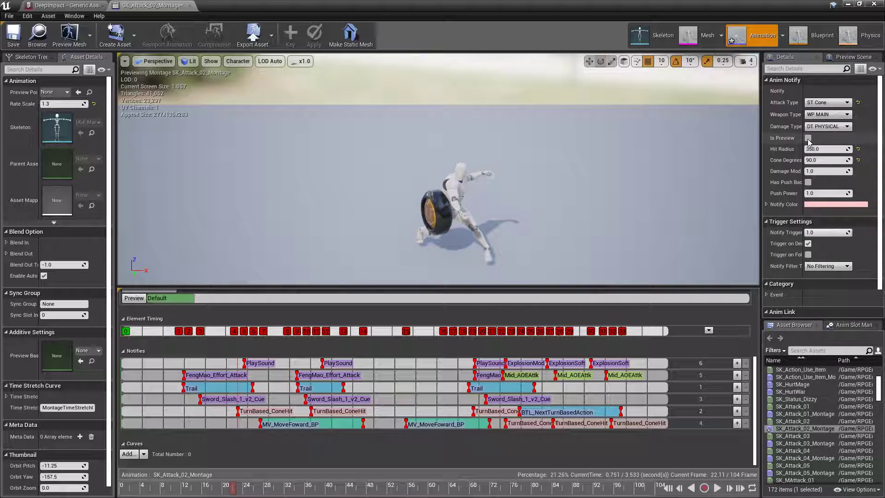
Play the montage with Is Preview enabled on the cone hit notify, pause it and disable Is Preview again.
left_click(808, 138)
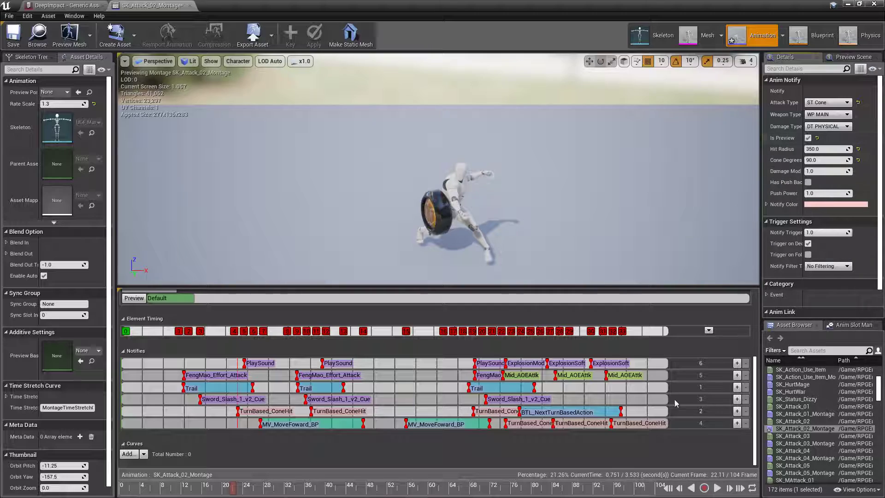
left_click(717, 488)
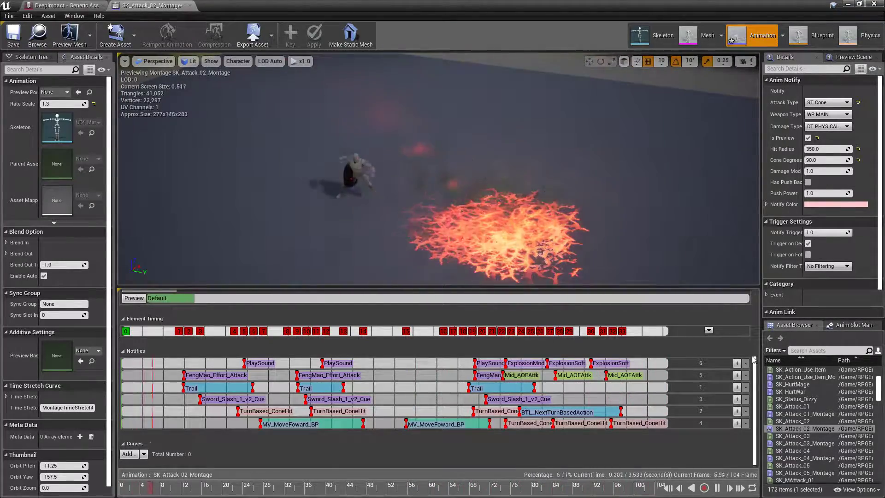
left_click(717, 488)
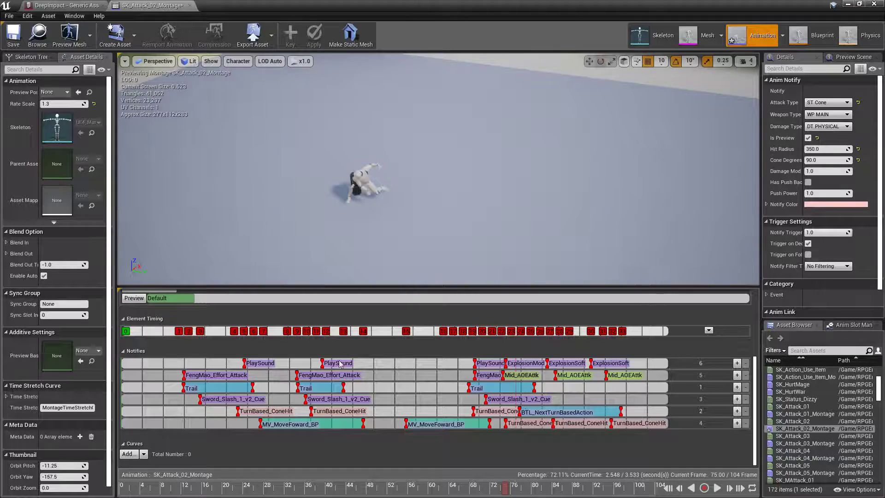
left_click(808, 138)
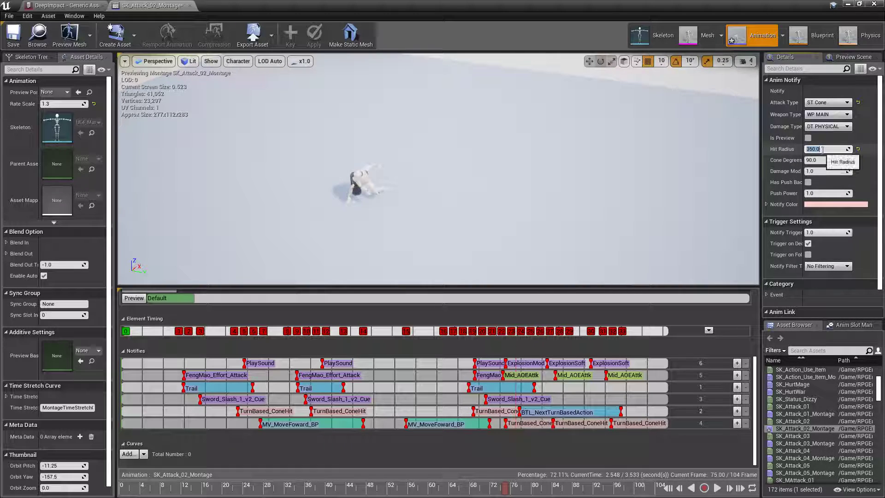
Examine the cone hit notify's hit radius, cone degrees and damage modifier settings, and return to the DeepImpact asset.
left_click(824, 149)
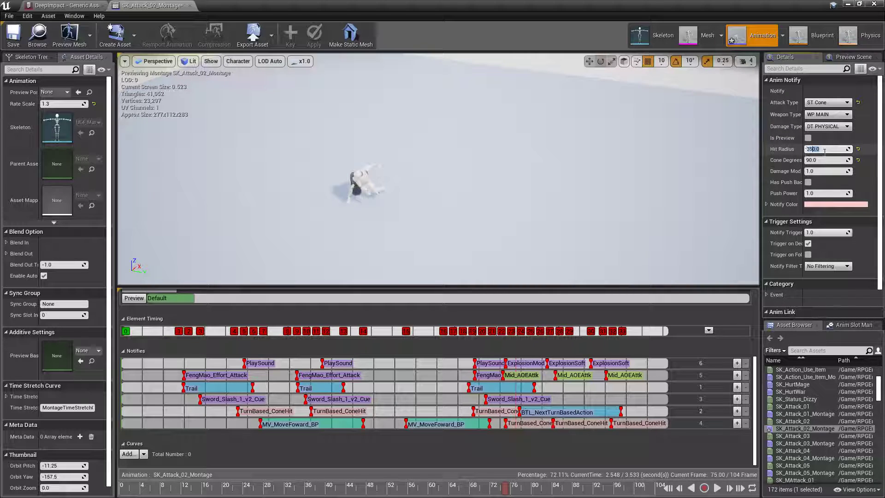
left_click(825, 151)
left_click(777, 154)
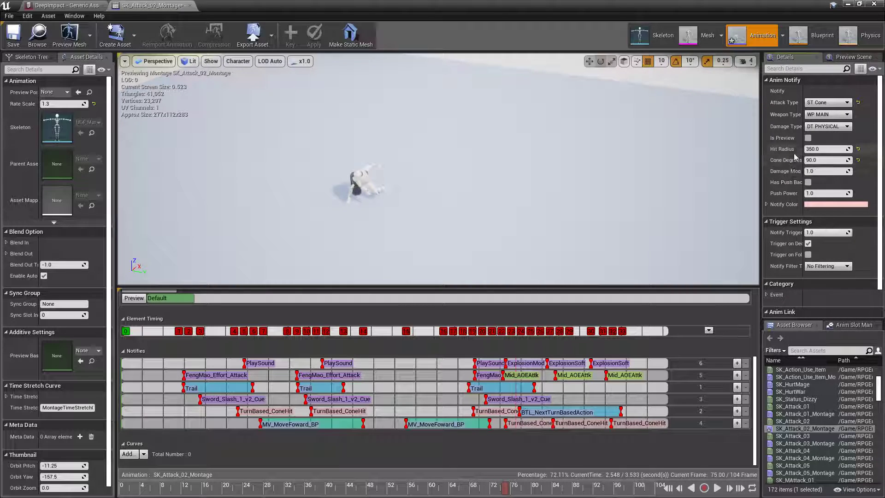
left_click(818, 149)
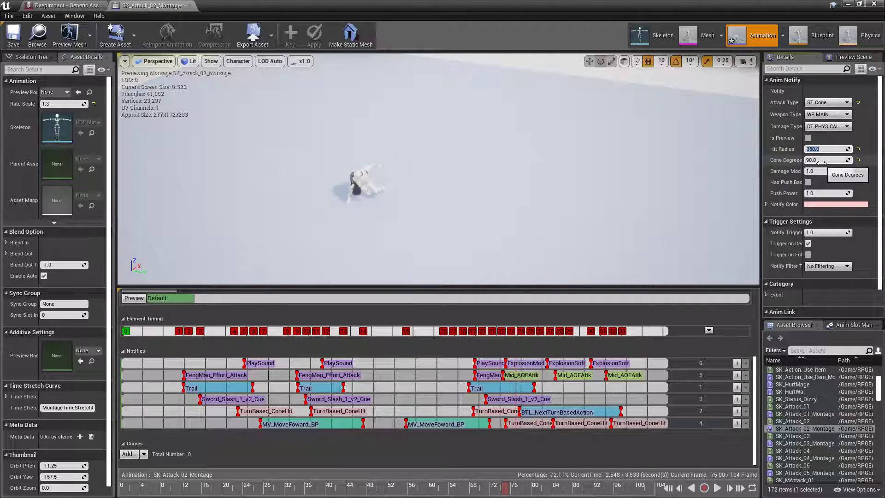
left_click(811, 160)
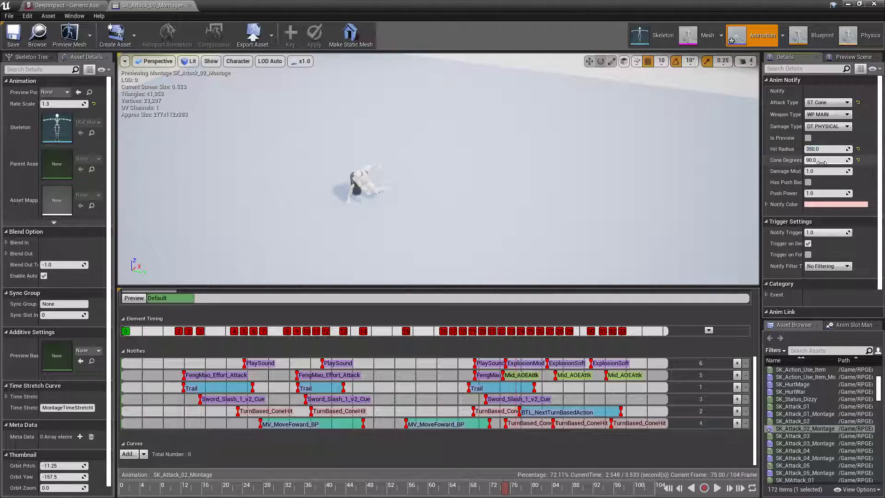
left_click(786, 162)
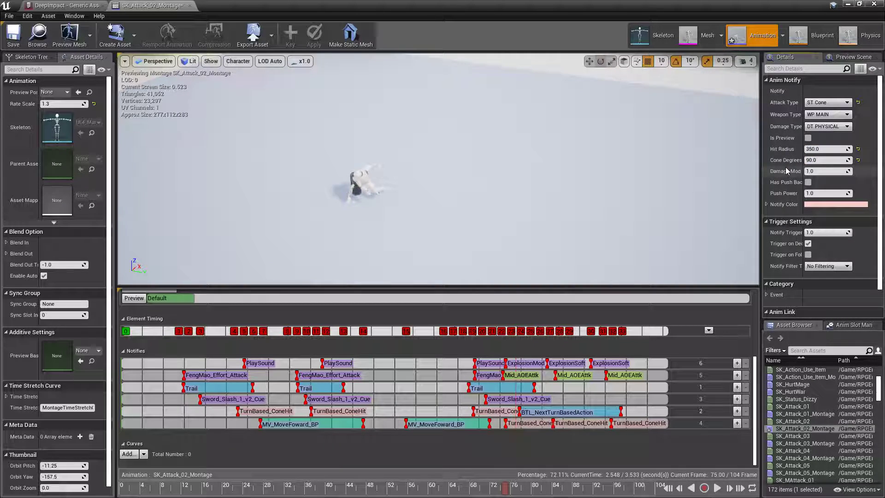
left_click(815, 160)
left_click(788, 167)
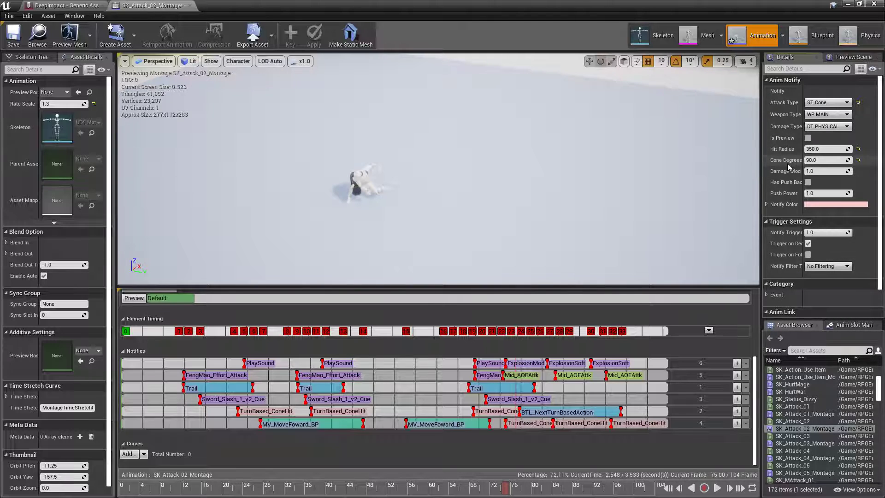
left_click(818, 171)
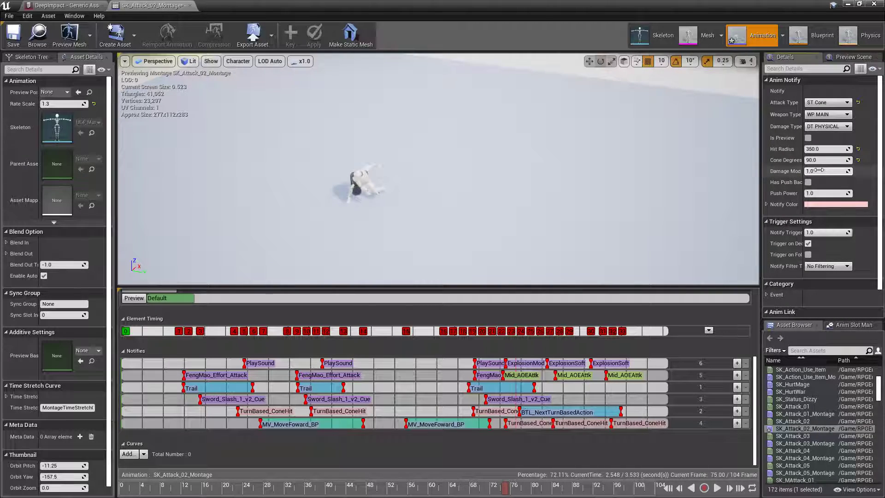
left_click(795, 174)
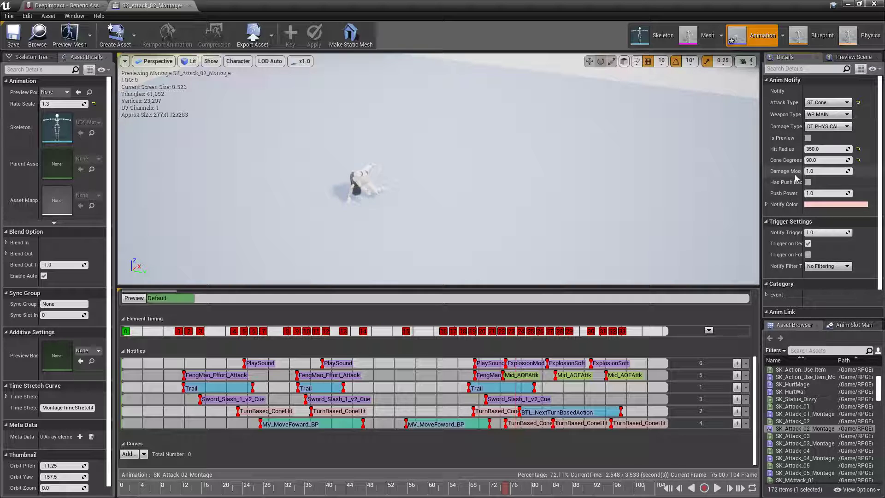
left_click(66, 6)
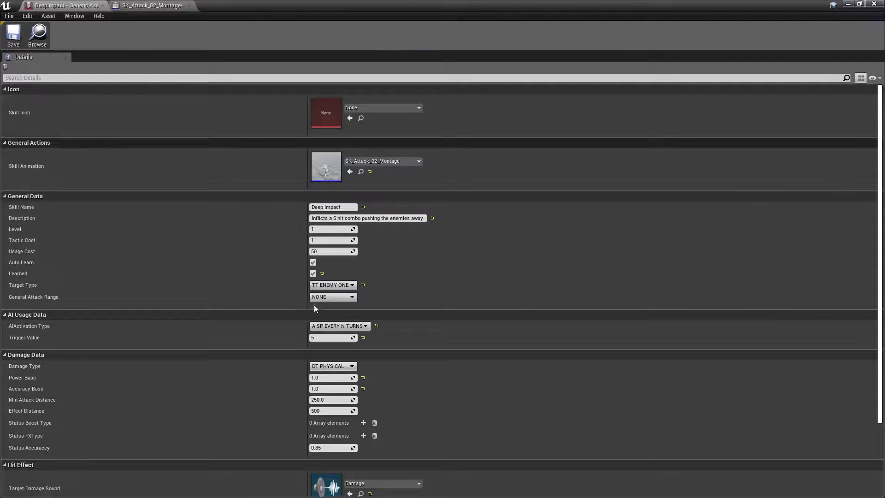
Return to SK_Attack_02_Montage, set the first cone hit notify's Damage Mod to 3, and restore it to 1.
left_click(152, 5)
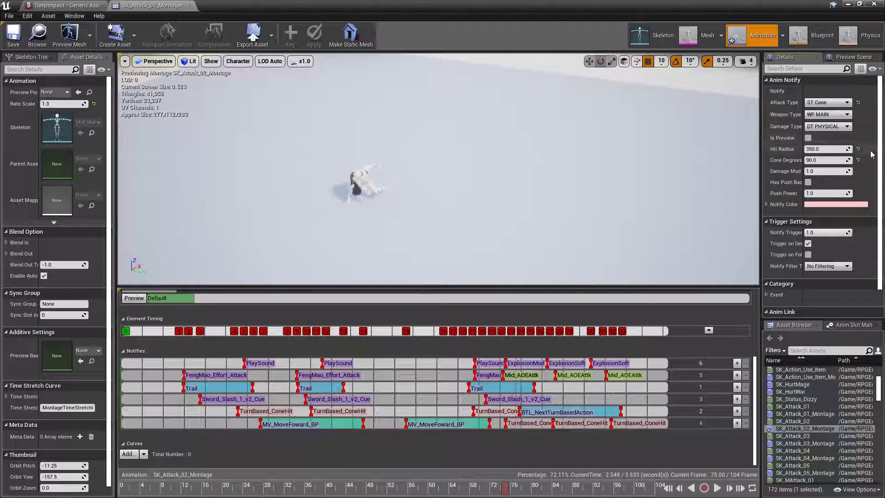
left_click(823, 172)
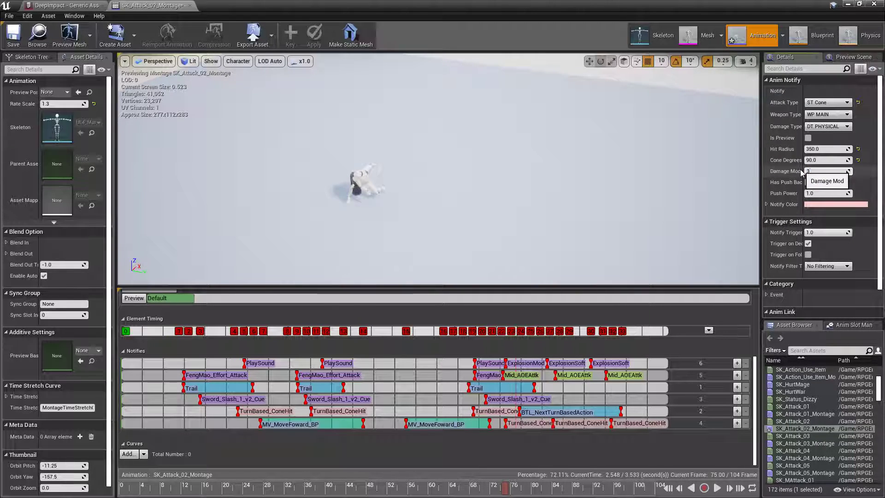
key("Return")
left_click(829, 171)
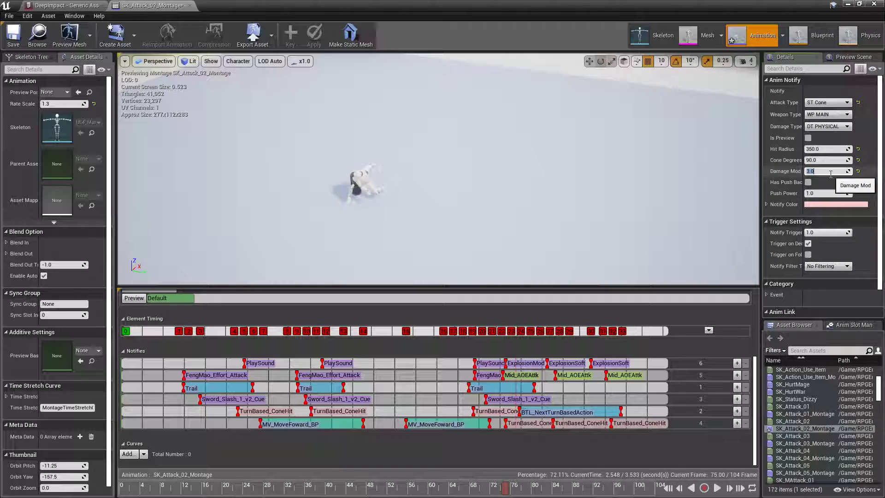
type("1")
key("Return")
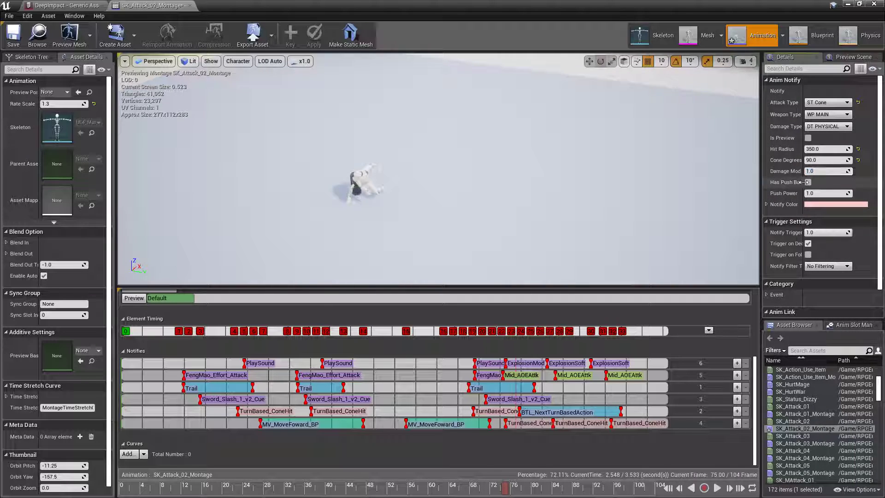
Examine the cone hit notify's Has Push Back and Push Power settings, scrub the montage to about frame 73, and play it to near its end.
left_click_drag(804, 185, 807, 184)
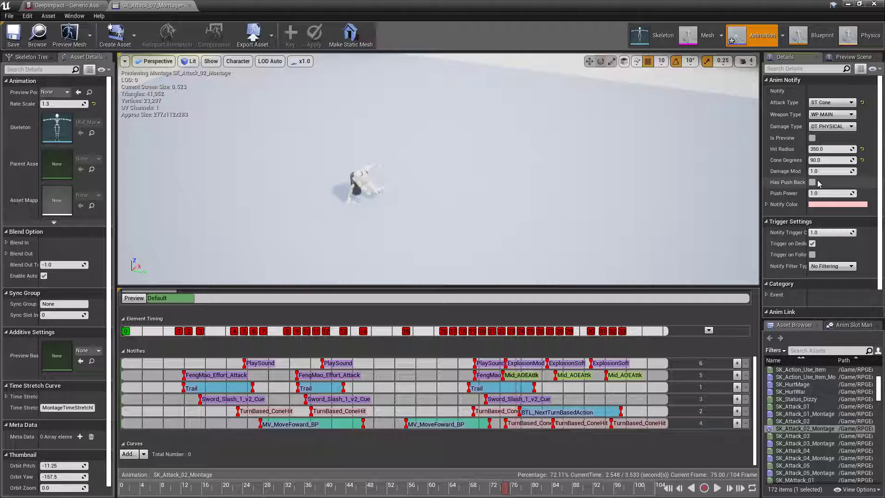
left_click(825, 193)
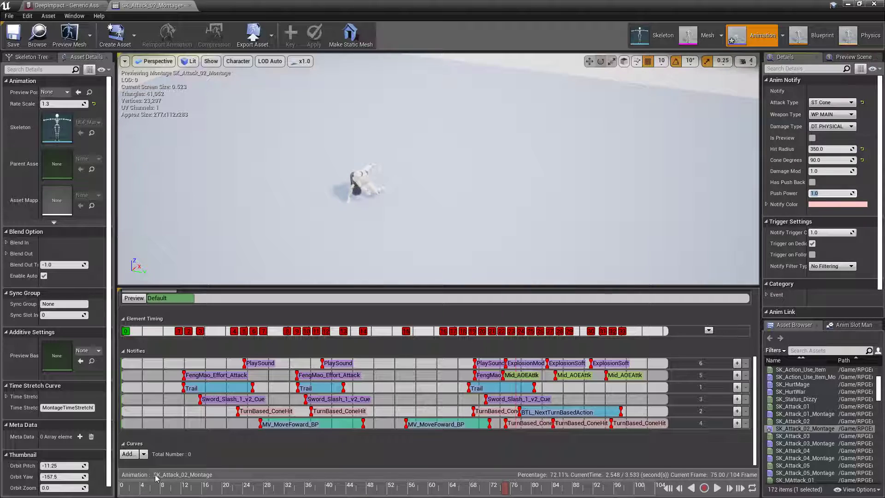
left_click_drag(151, 493, 497, 465)
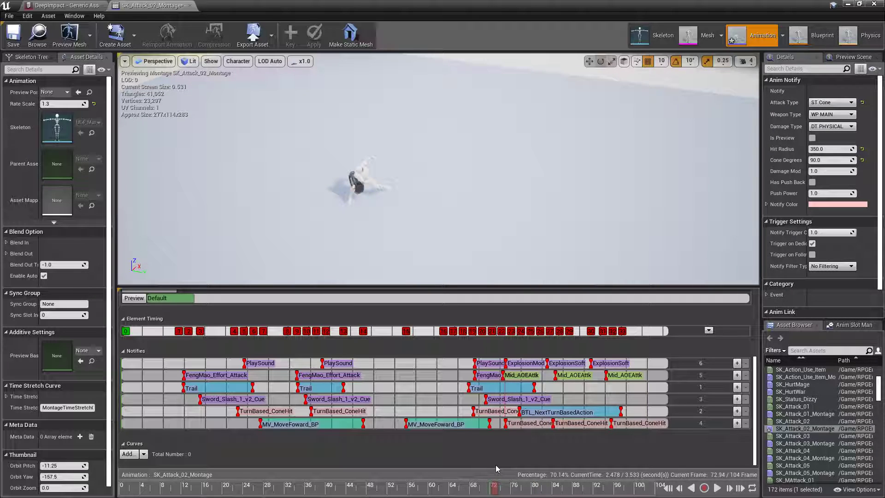
left_click(717, 489)
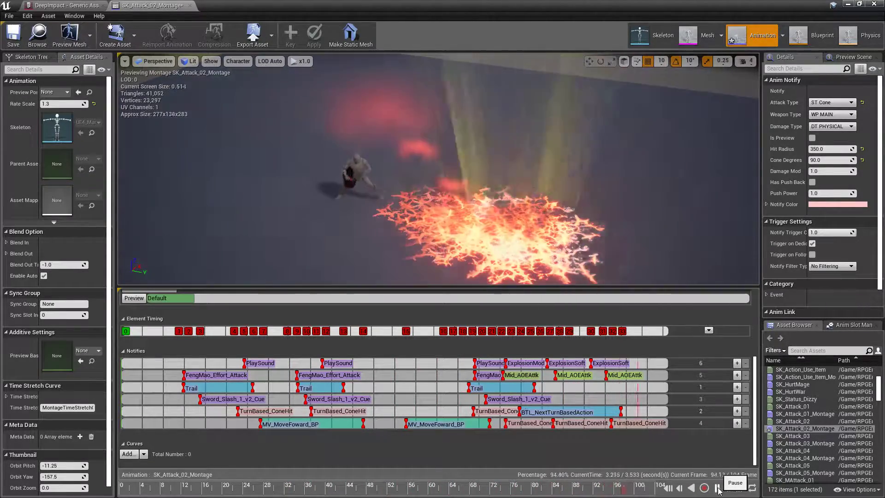
left_click(716, 487)
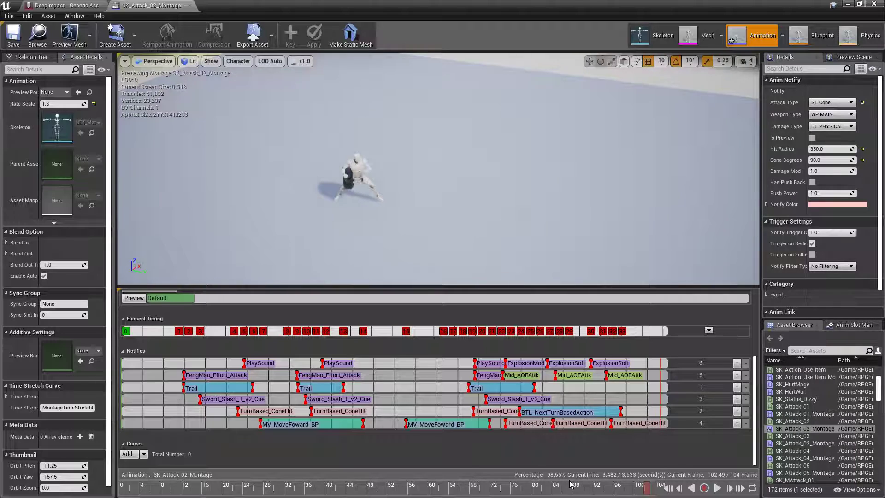
Compare the attack type, hit radius, damage modifier and push back settings across the montage's TurnBased_ConeHit notifies, and clear the selection.
left_click(509, 423)
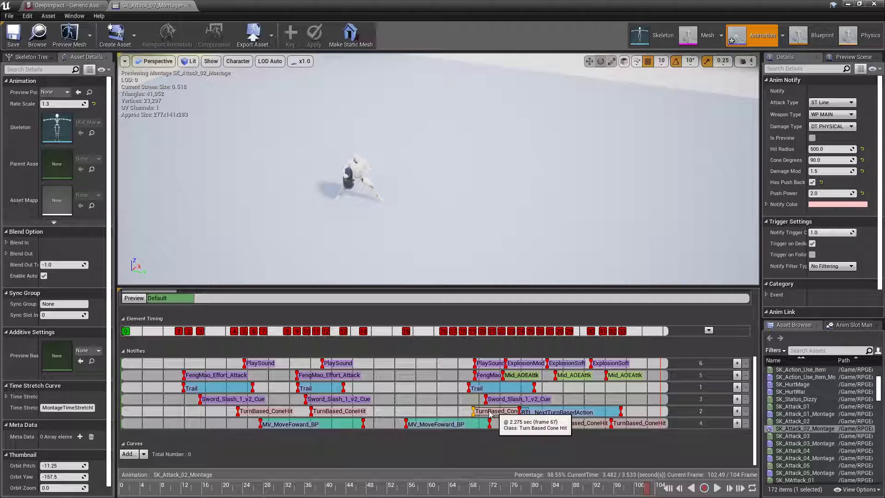
left_click(337, 411)
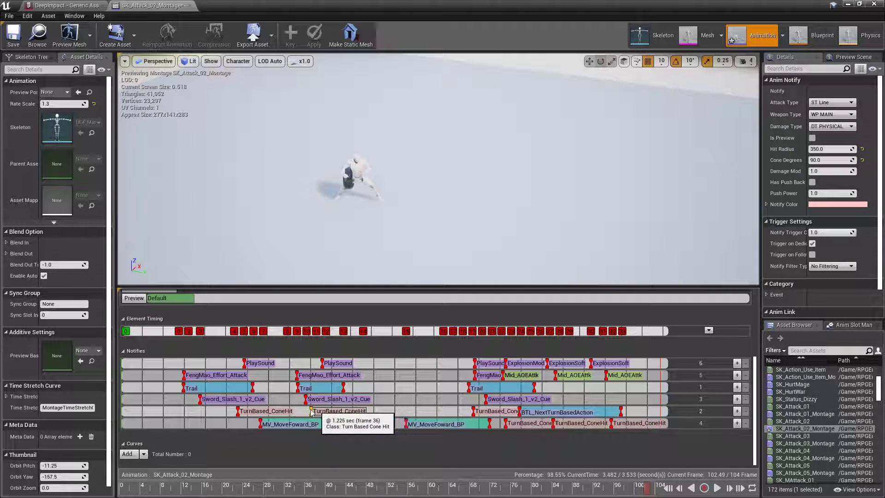
left_click(271, 409)
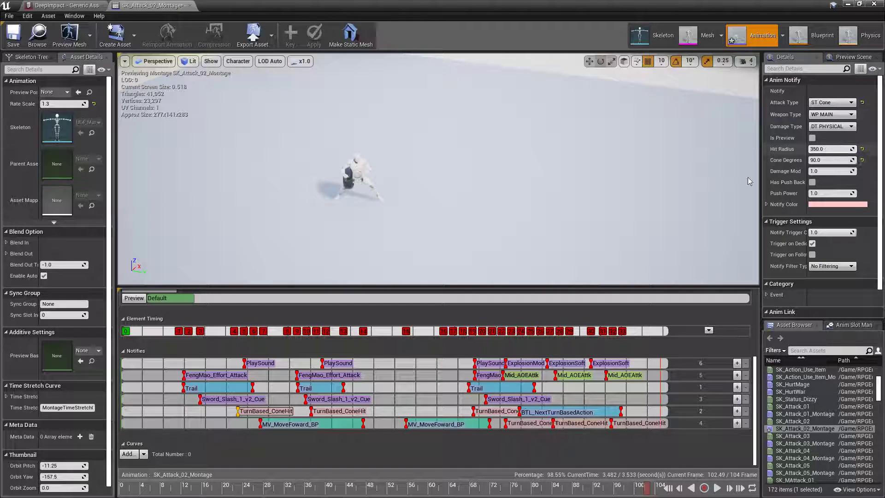
left_click(349, 414)
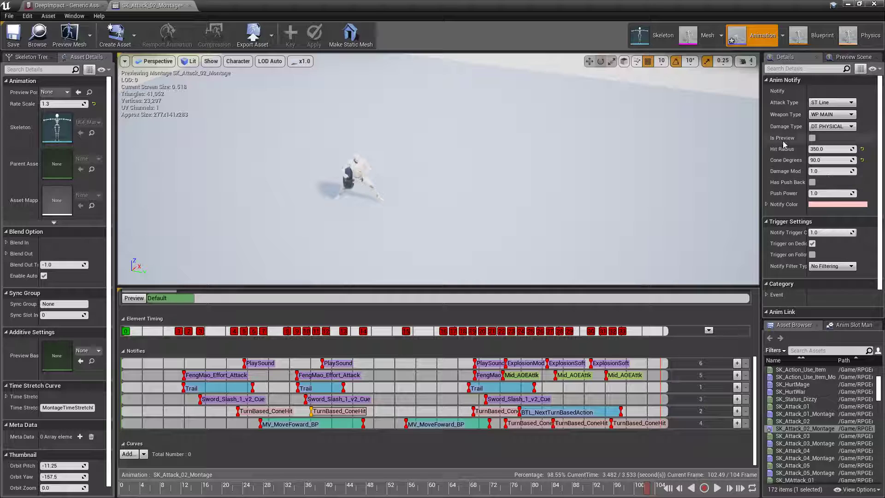
left_click(486, 411)
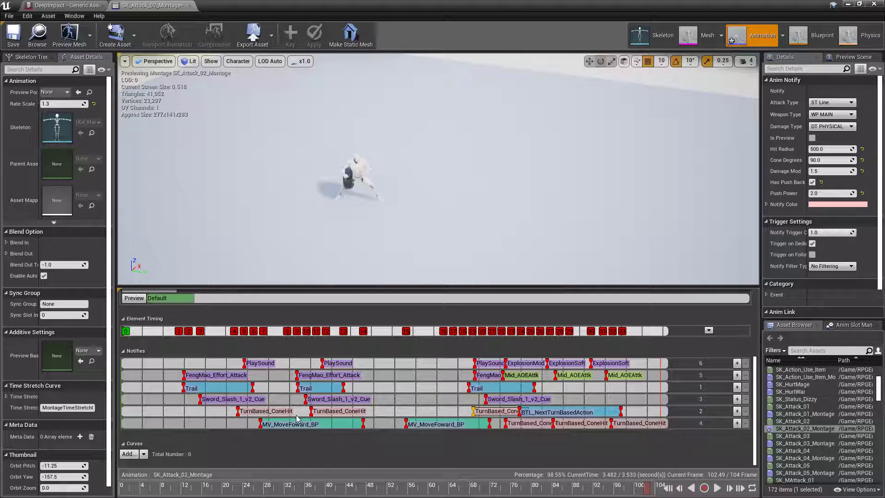
left_click(270, 414)
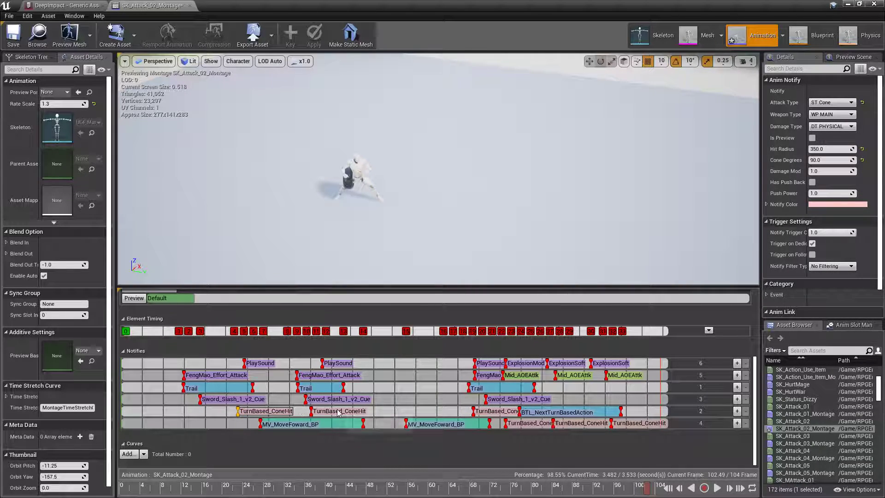
left_click(509, 423)
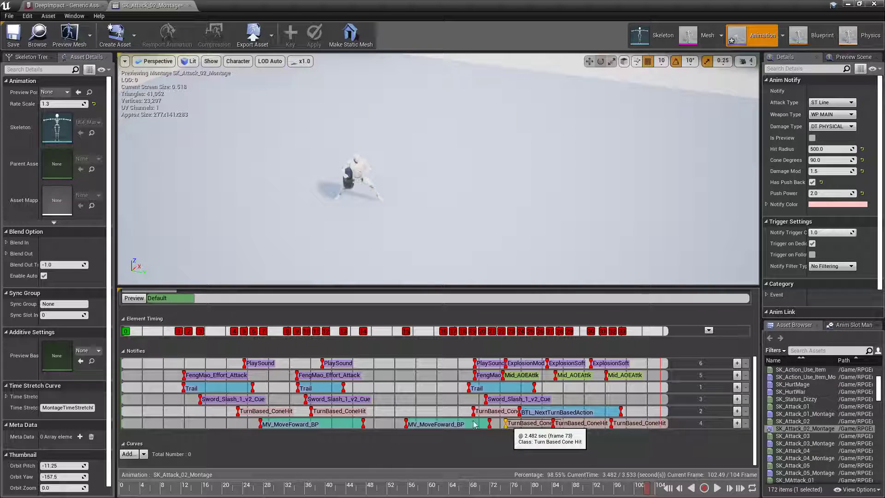
left_click(263, 411)
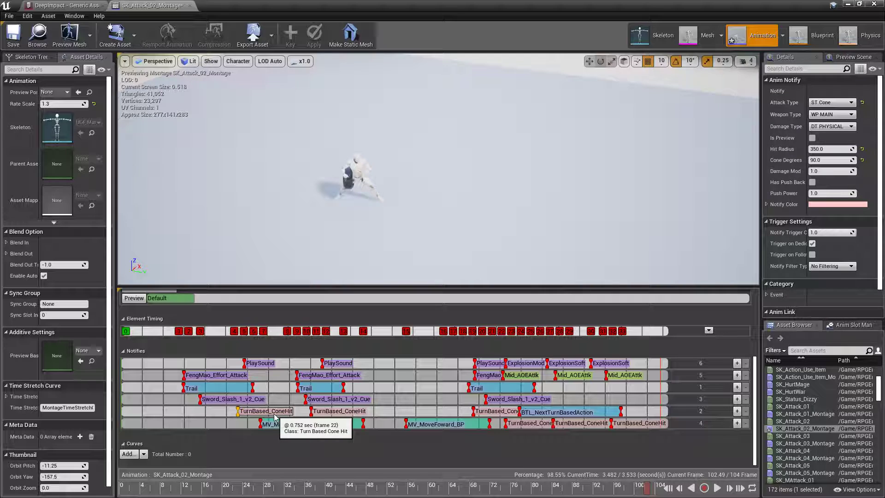
left_click(516, 422)
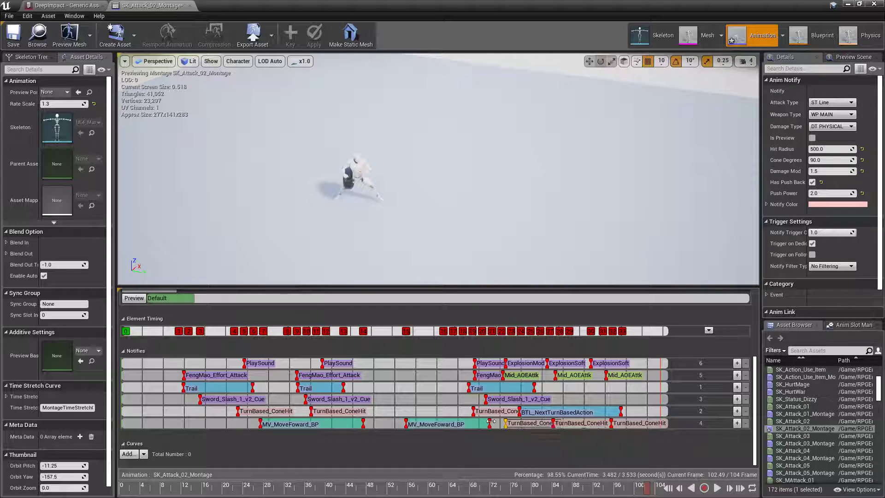
left_click(512, 410)
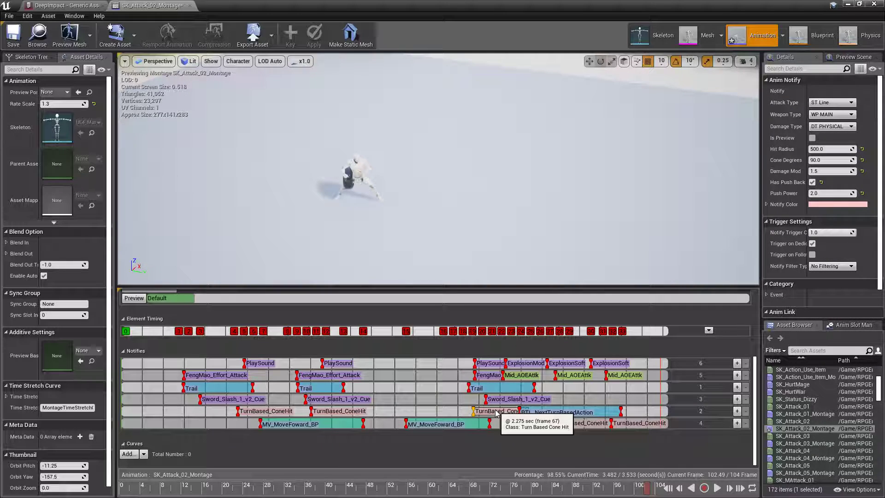
left_click(411, 409)
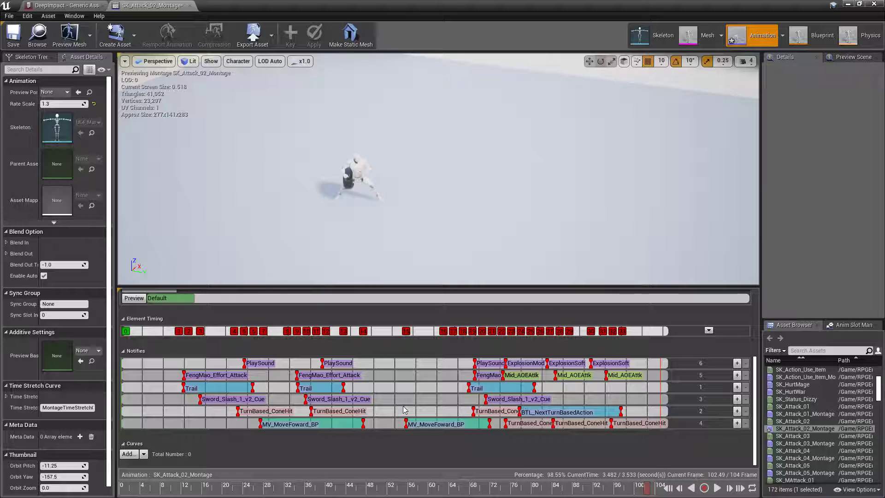
Enable Is Preview on the first MV_MoveFoward_BP notify and watch the character's forward movement during playback.
left_click(308, 426)
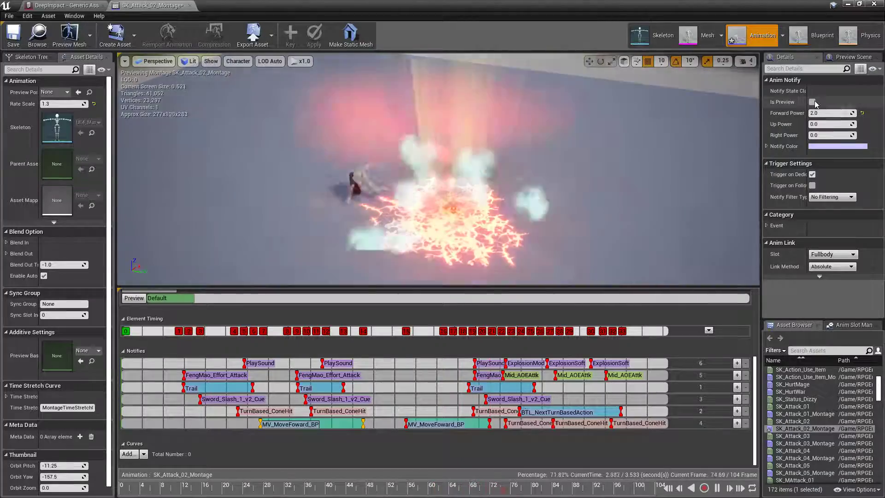
left_click(812, 102)
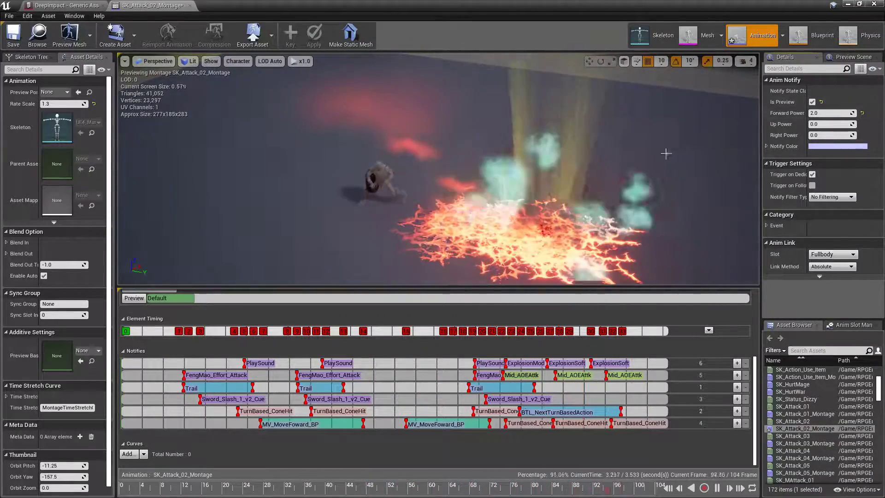
right_click_drag(653, 188, 618, 182)
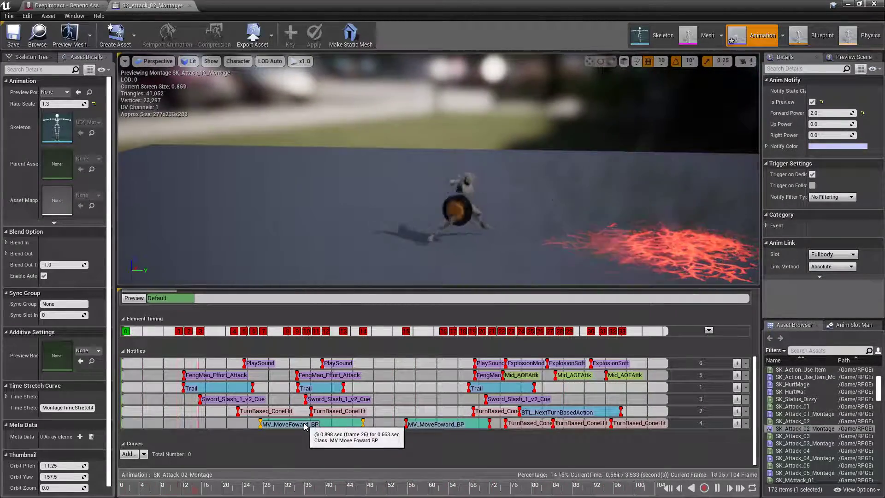
Set the first MV_MoveFoward_BP notify's Forward Power to 20 and disable its Is Preview option.
left_click(827, 113)
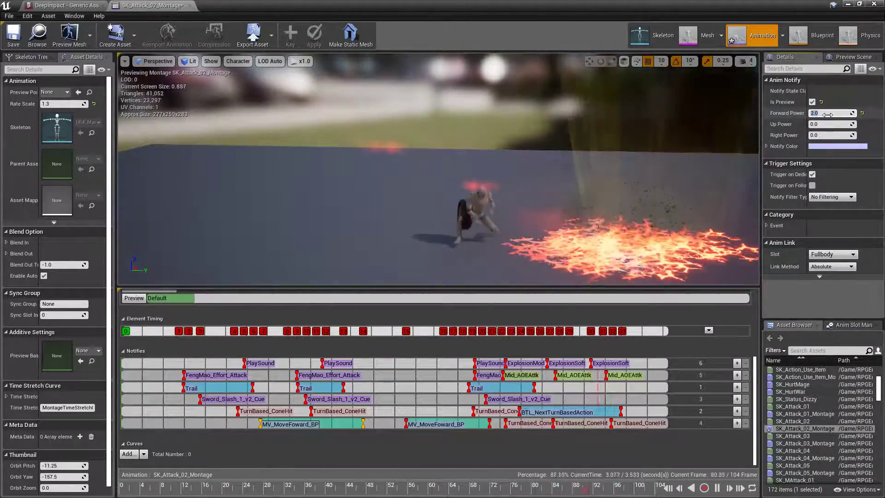
type("20")
key("Return")
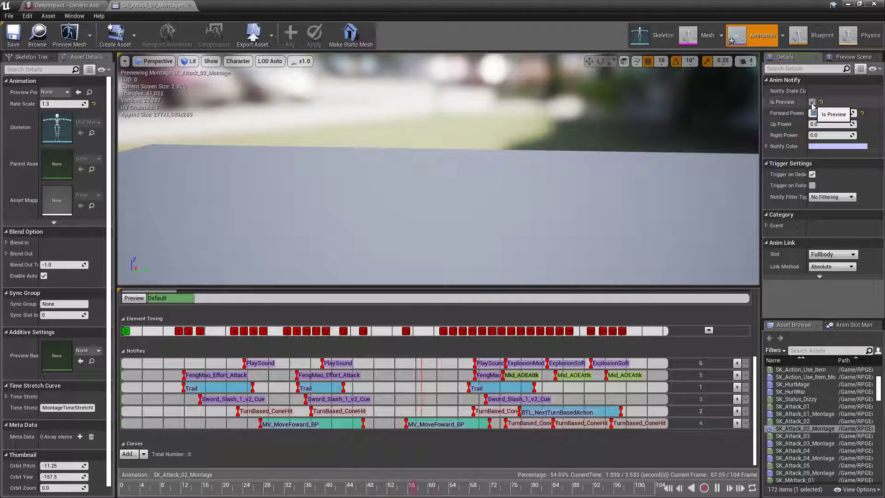
left_click(813, 103)
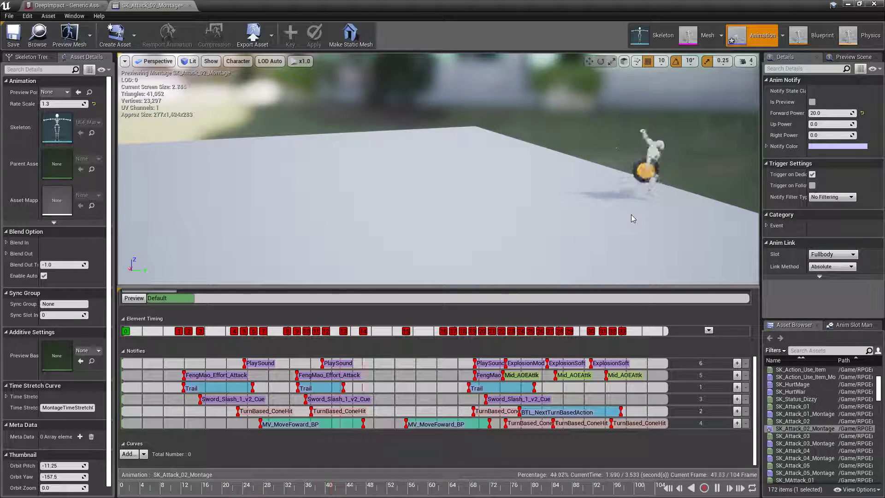
Add an MV_Reset_PersonaLoc notify at about frame 1 of notify track 4, before the first MV_MoveFoward_BP notify.
right_click(125, 425)
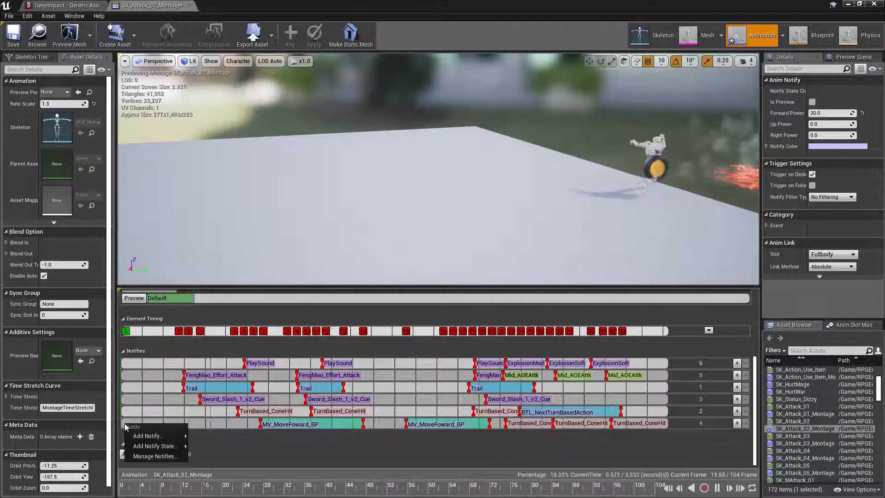
mouse_move(157, 446)
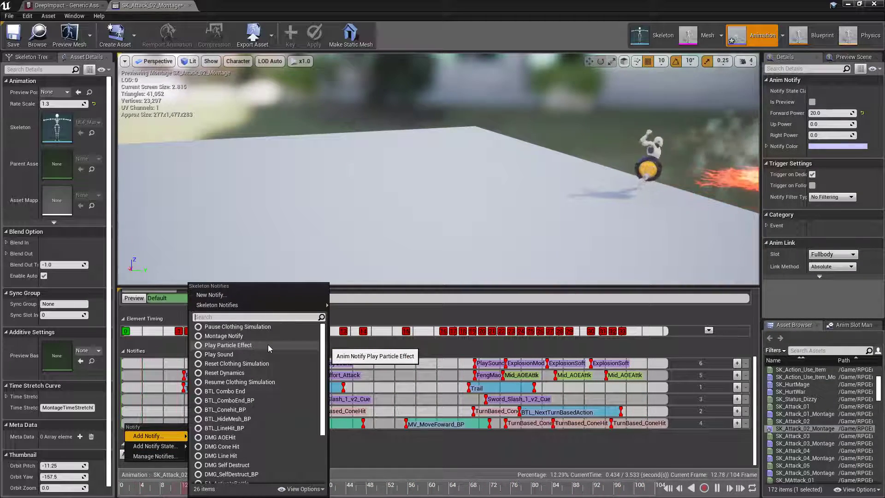
scroll(269, 345, "down", 3)
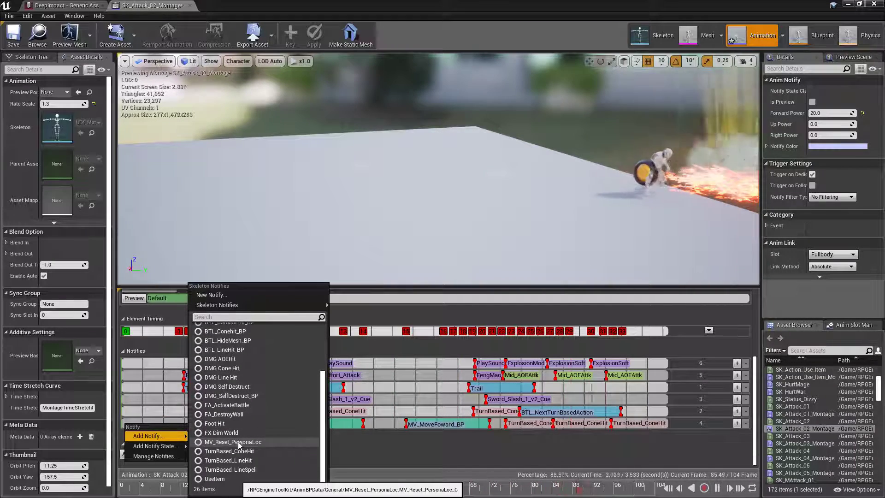
scroll(239, 442, "up", 3)
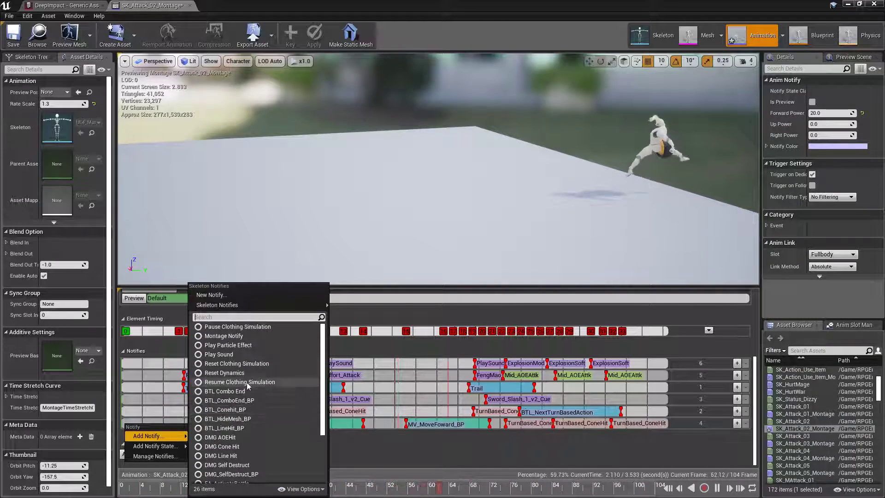
scroll(237, 424, "down", 3)
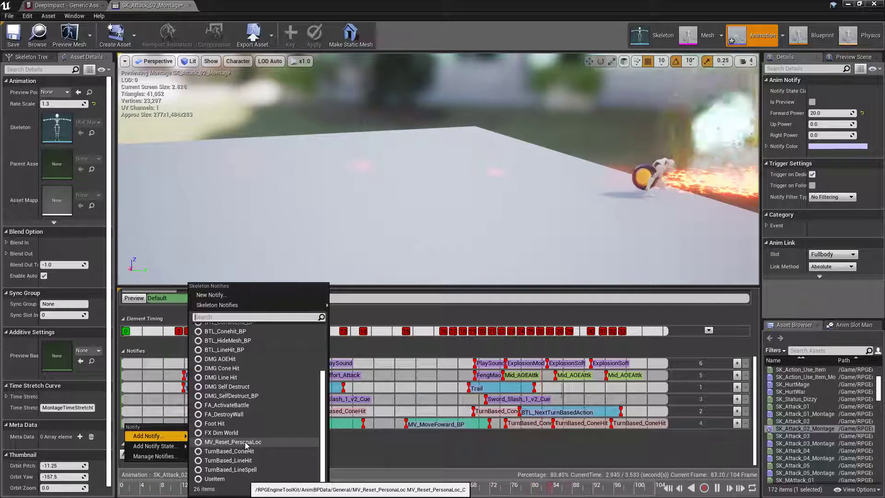
left_click(246, 443)
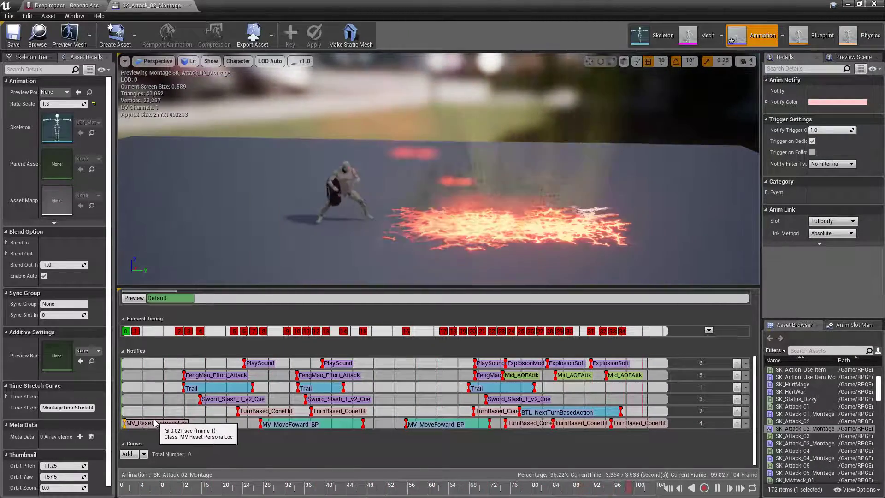
Enable Is Preview on the first MV_MoveFoward_BP notify again and select the MV_Reset_PersonaLoc notify at the montage's start.
left_click(341, 423)
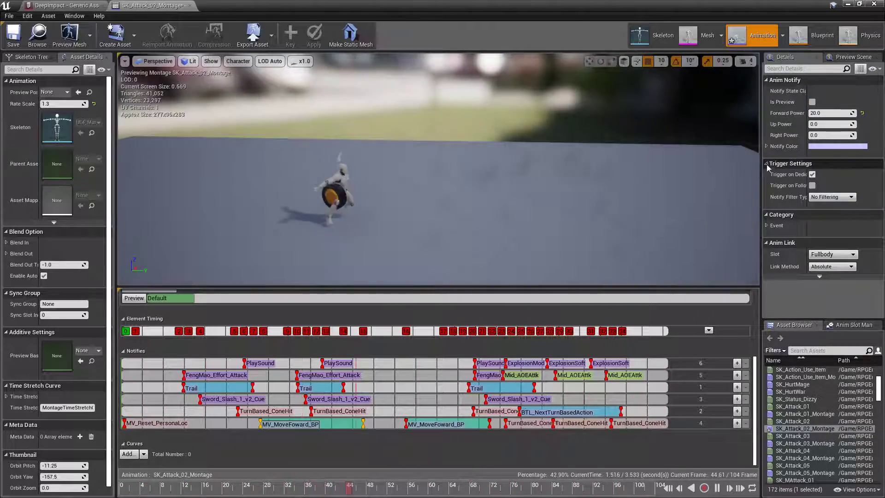
left_click(812, 102)
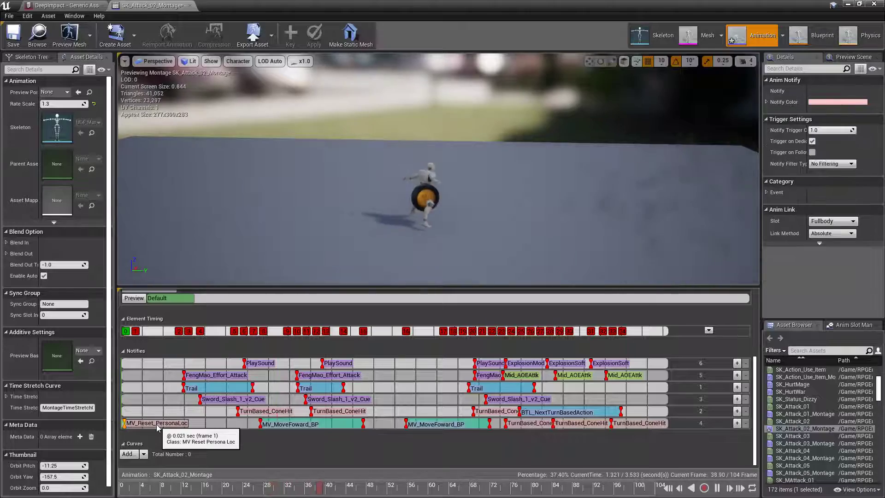
left_click(157, 424)
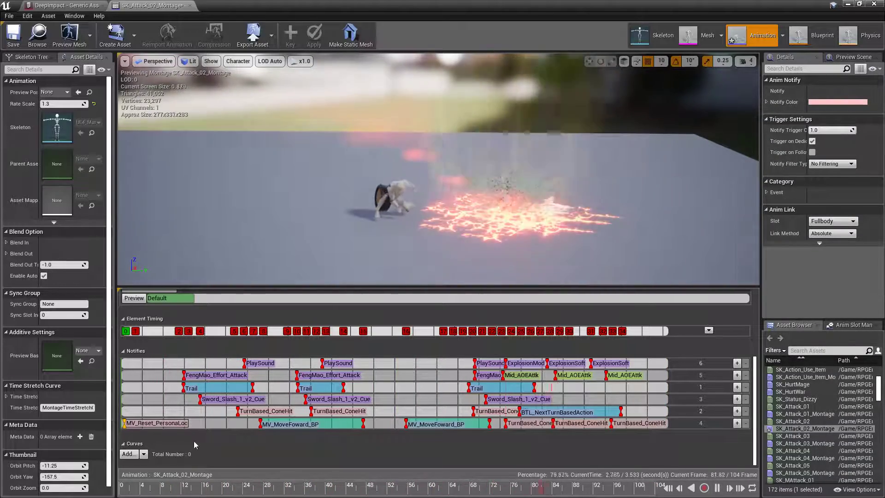
Set the first MV_MoveFoward_BP notify's Forward Power to 2.
left_click(295, 424)
left_click(823, 114)
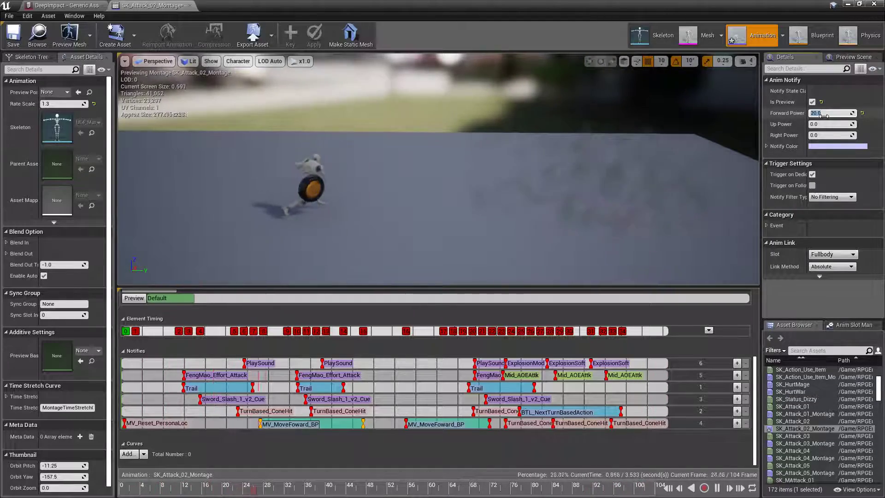
key("Return")
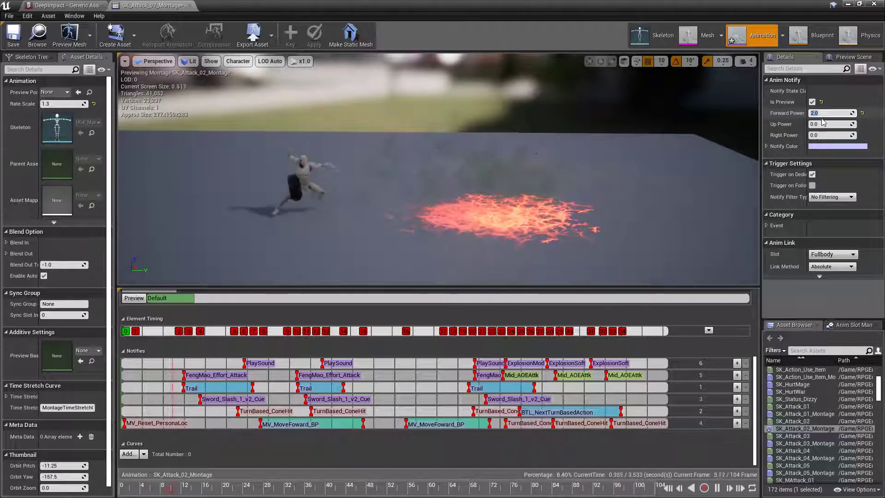
Enable Is Preview on the second MV_MoveFoward_BP notify and set its Forward Power to 15.
left_click(438, 424)
left_click(812, 101)
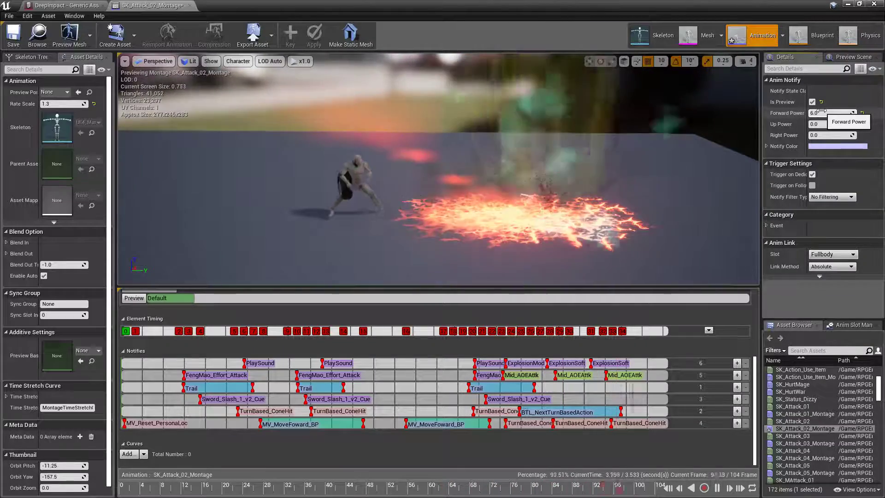
left_click(824, 113)
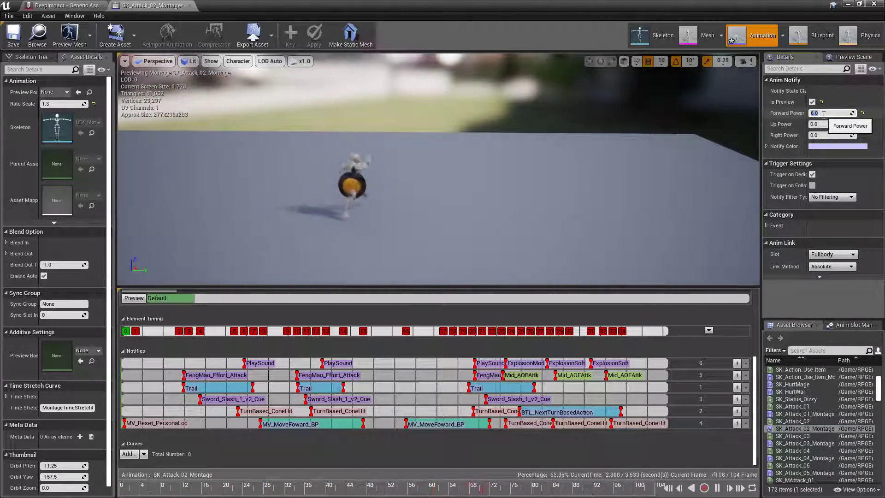
type("15")
key("Return")
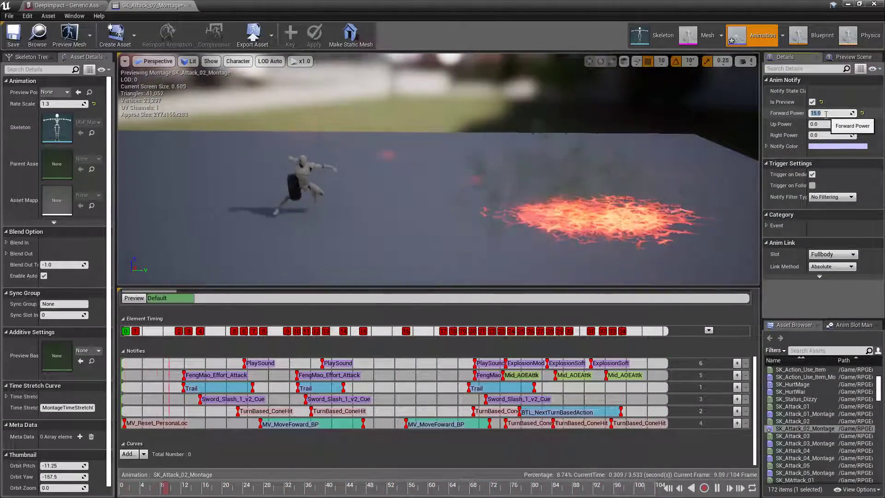
Set the second MV_MoveFoward_BP notify's Forward Power to 6 and disable Is Preview on both MV_MoveFoward_BP notifies.
type("6")
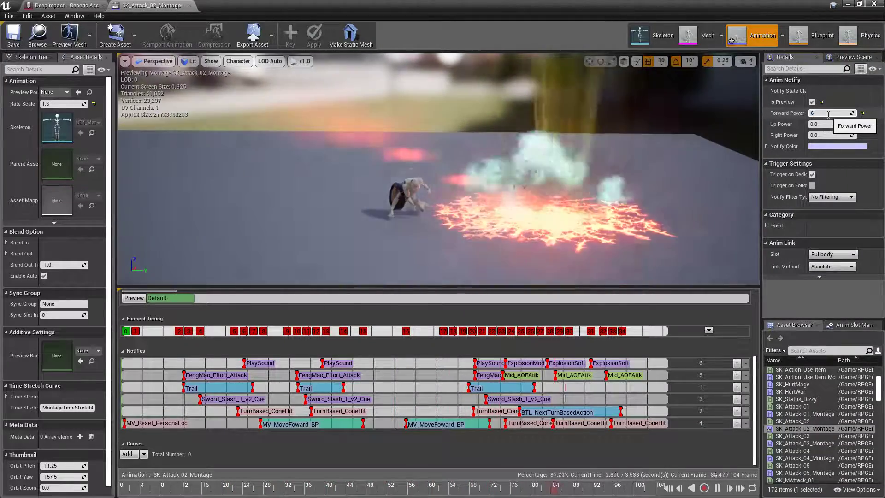
key("Return")
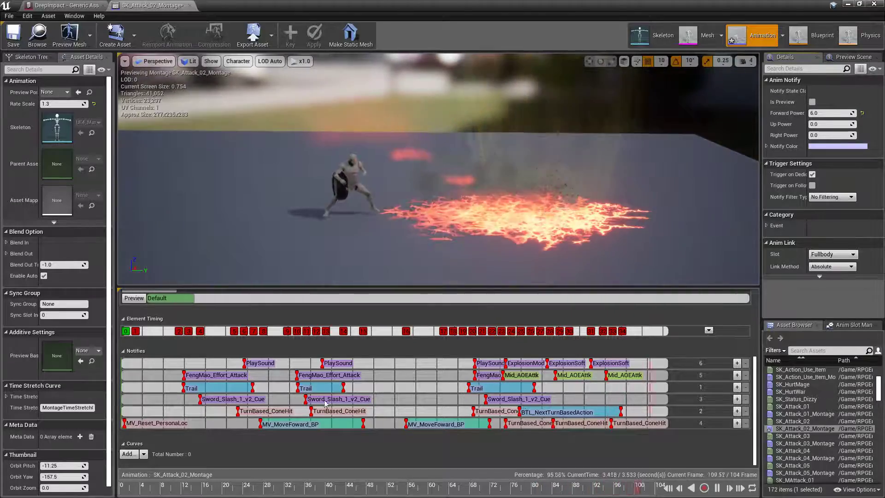
left_click(312, 423)
left_click(814, 104)
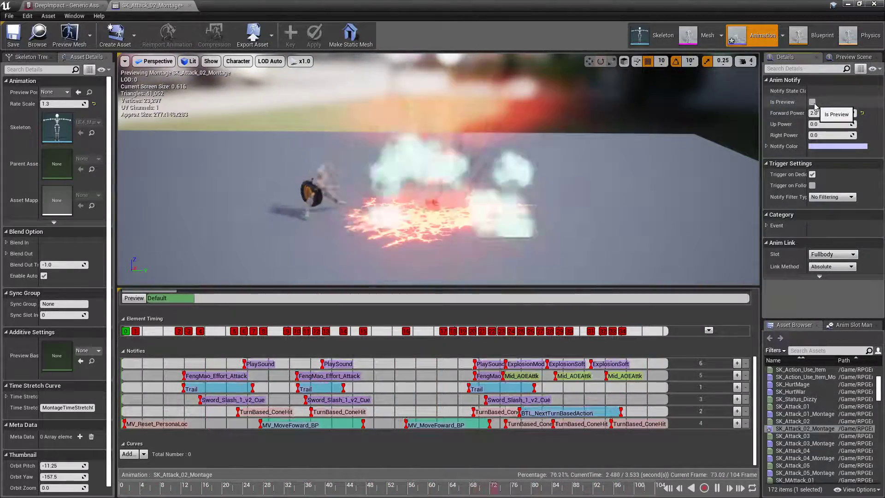
Delete the MV_Reset_PersonaLoc notify from the start of the montage and save the montage.
right_click(157, 423)
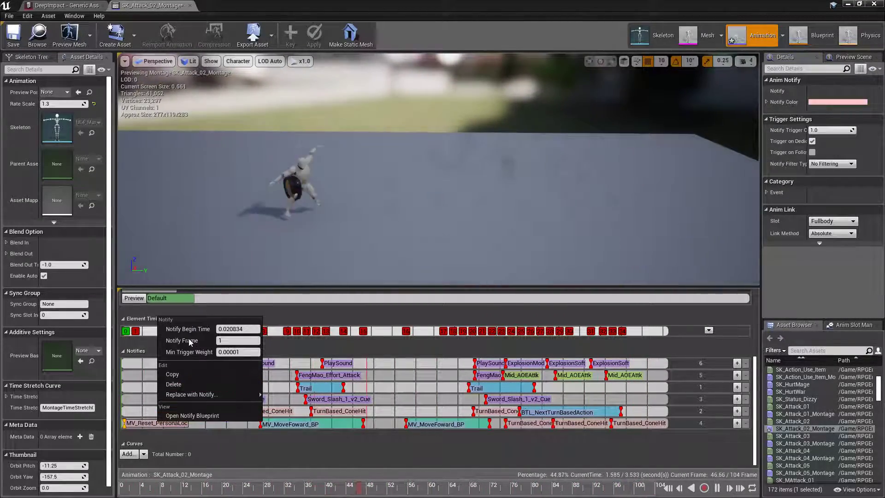
left_click(174, 384)
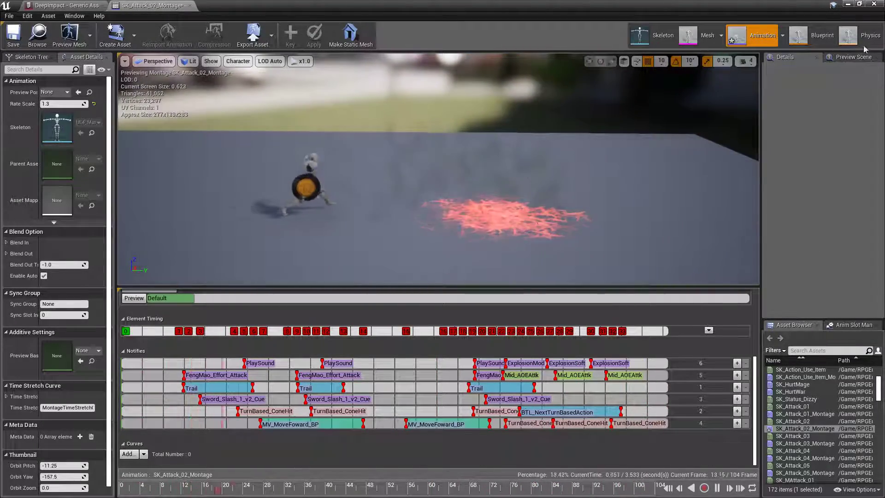
left_click(14, 35)
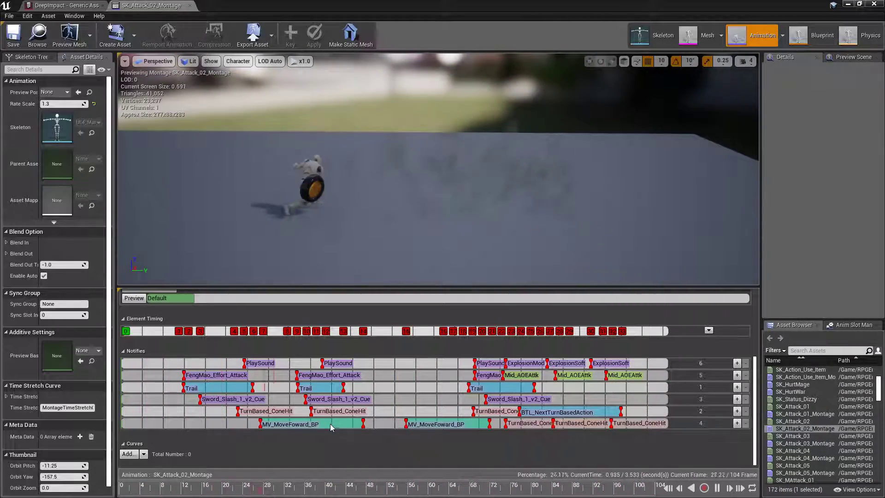
Select the second MV_MoveFoward_BP notify, pause the playback and scrub through the montage to examine the attack's movement phases.
left_click(429, 424)
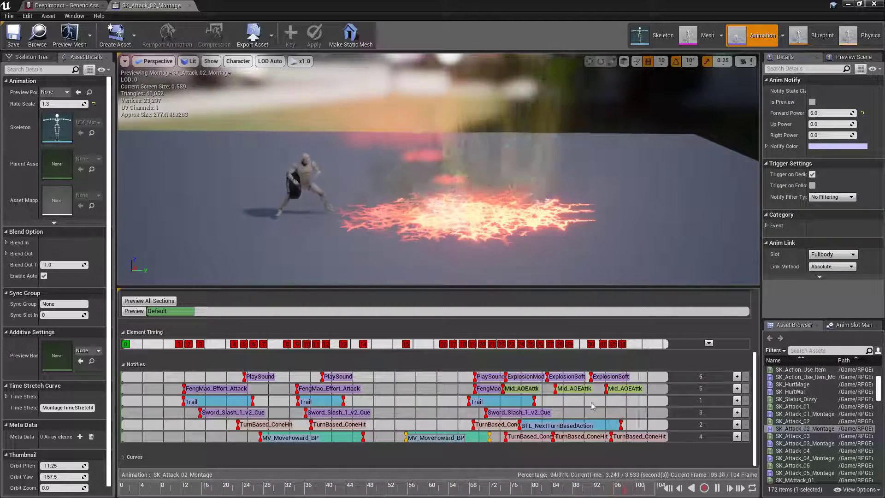
left_click(717, 489)
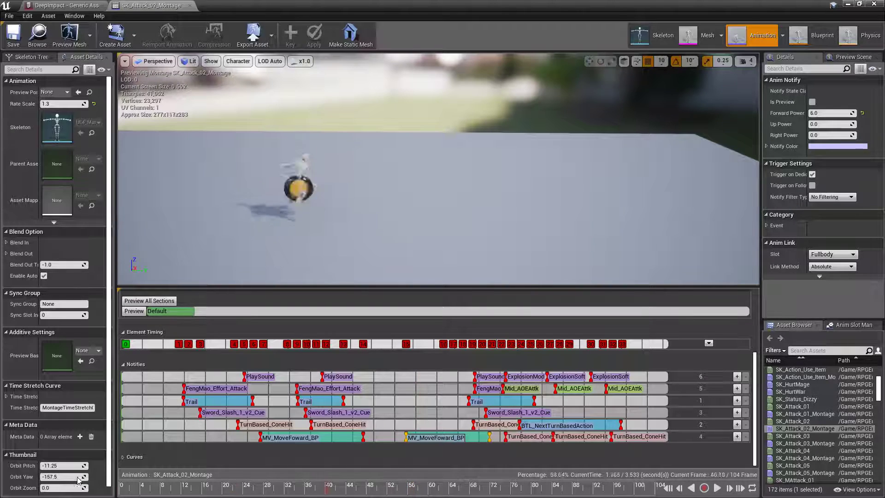
left_click_drag(78, 480, 294, 496)
mouse_move(366, 488)
left_mouse_down()
mouse_move(141, 488)
mouse_move(365, 489)
left_mouse_up()
left_click_drag(611, 488, 196, 488)
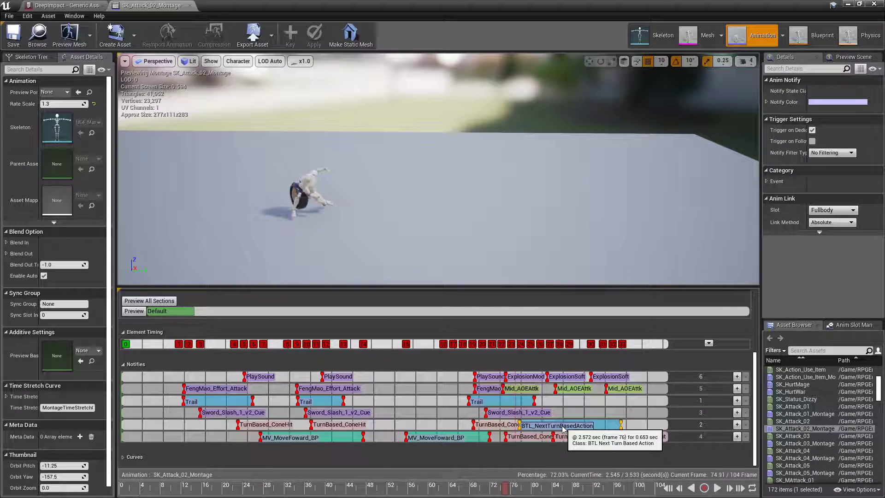
Scrub through the BTL_NextTurnBasedAction notify to the montage's end, and close the SK_Attack_02_Montage and DeepImpact editors.
left_click(585, 417)
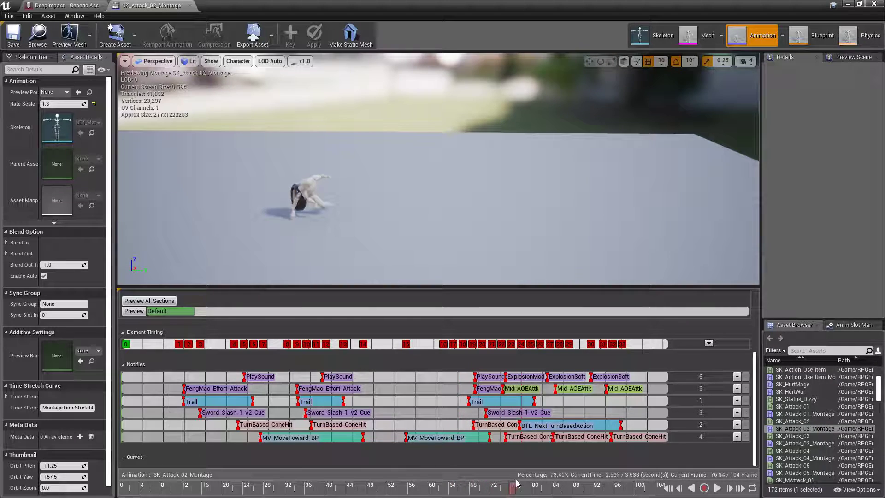
mouse_move(523, 487)
left_mouse_down()
mouse_move(383, 487)
mouse_move(535, 487)
left_mouse_up()
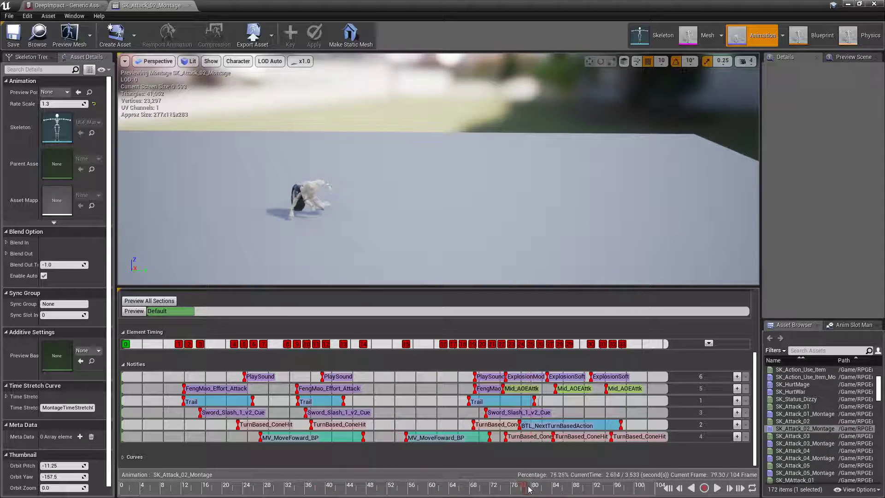
left_click_drag(545, 487, 579, 483)
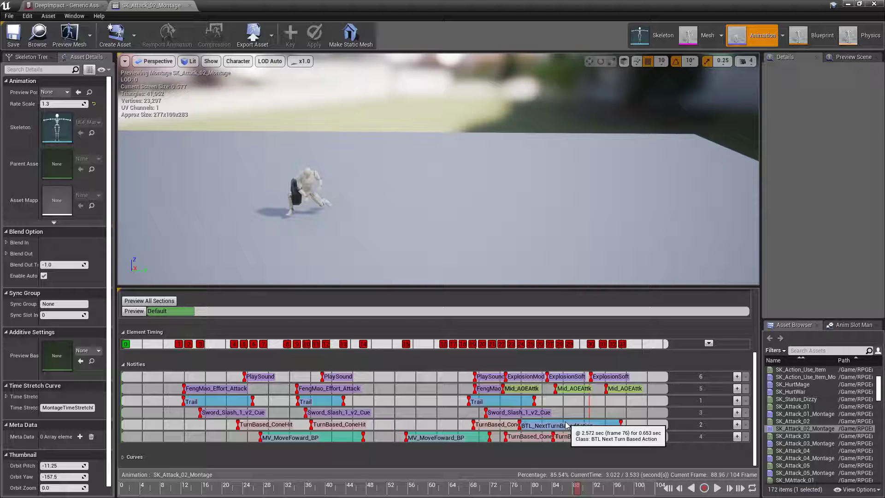
left_click(567, 424)
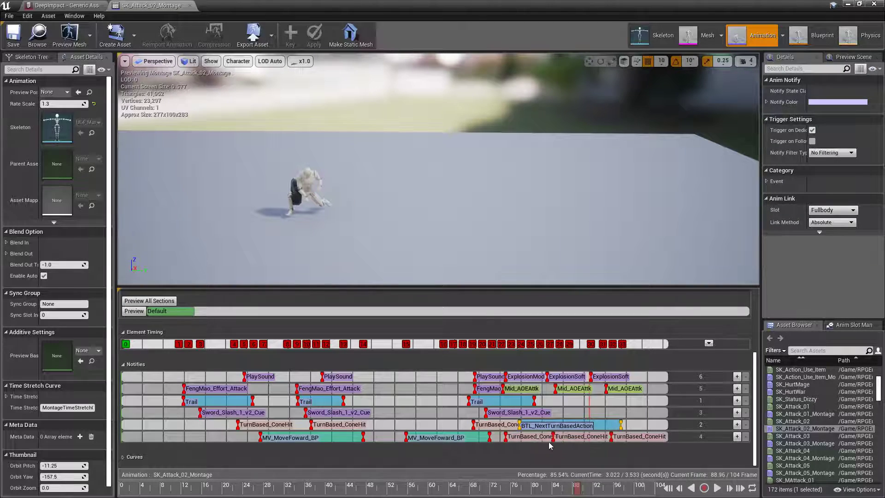
left_click_drag(558, 491, 671, 479)
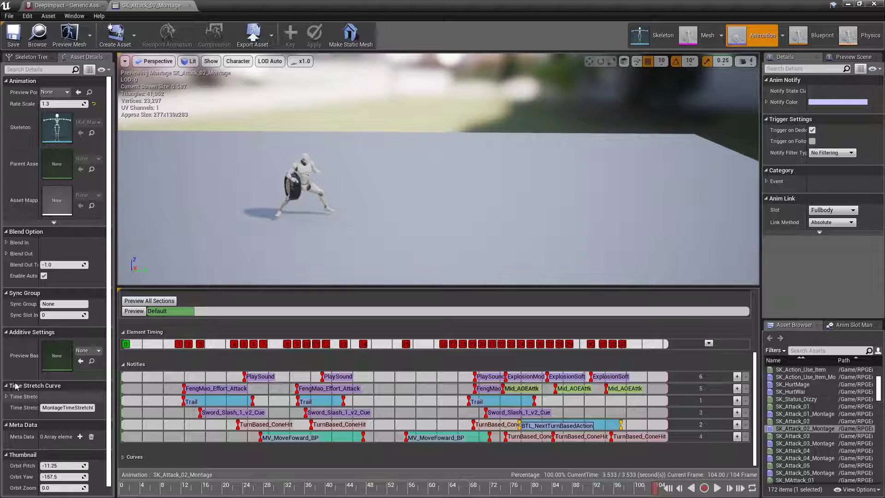
left_click(188, 6)
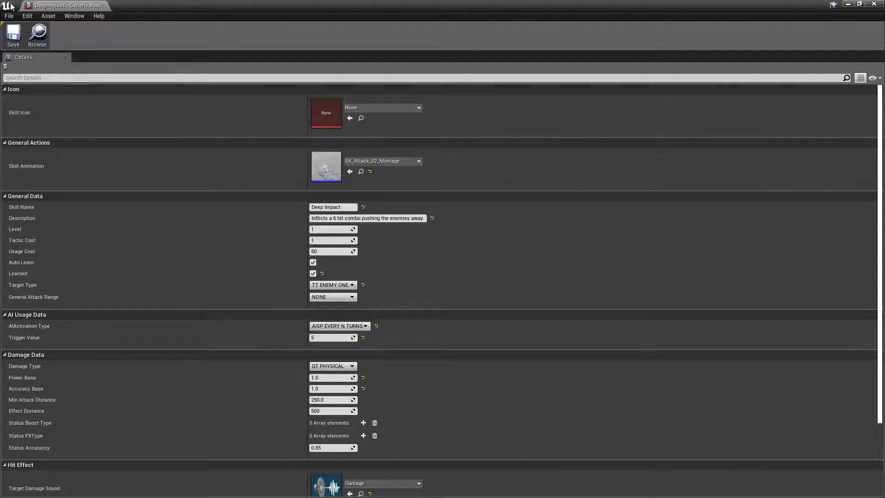
left_click(103, 6)
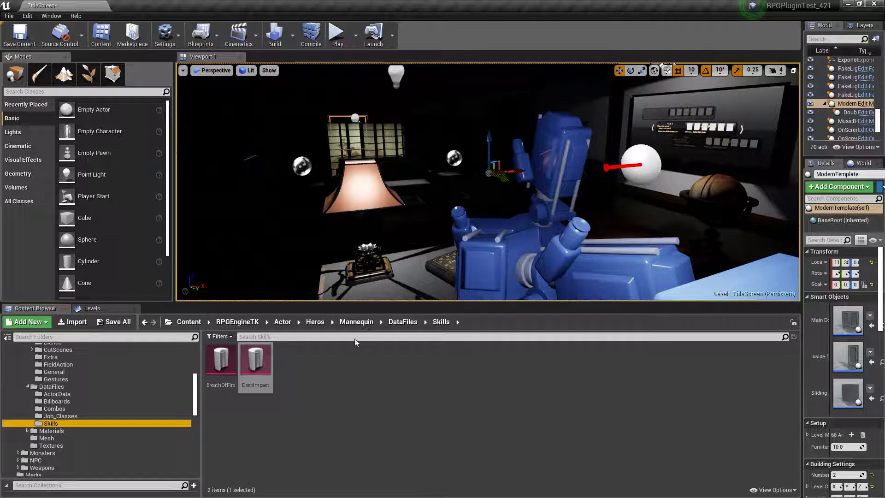
Look through the Job_Classes, Combos, Billboards and ActorData folders under DataFiles, and save all modified content.
left_click(63, 416)
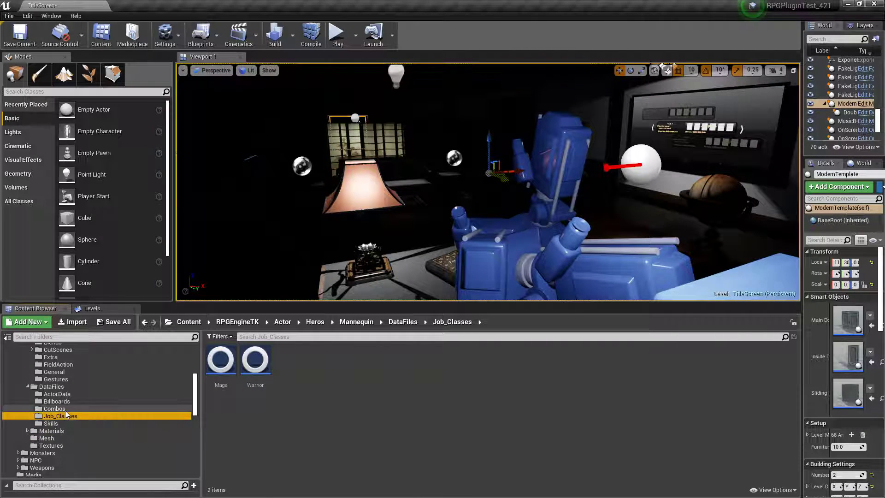
left_click(65, 409)
left_click(68, 401)
left_click(73, 394)
left_click(71, 401)
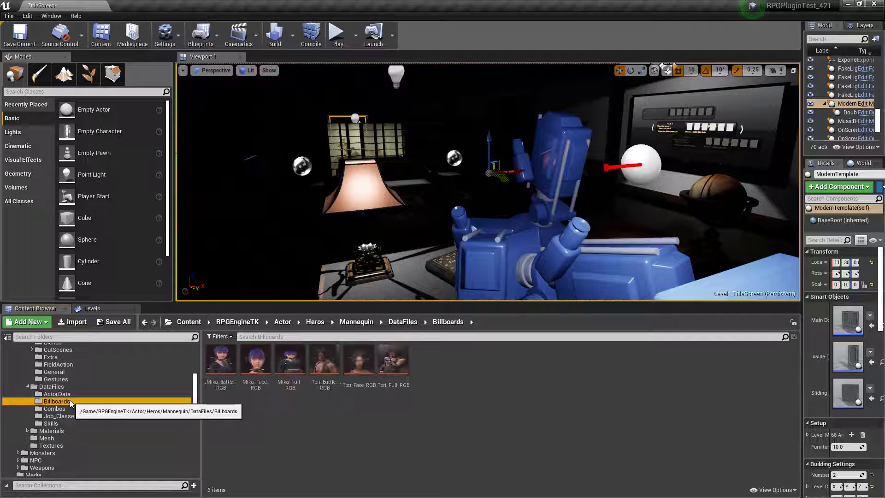
left_click(76, 394)
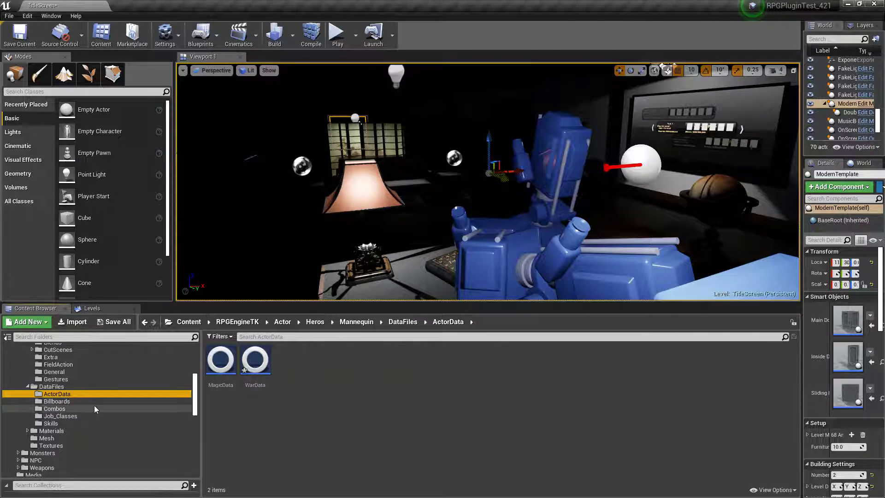
left_click(121, 322)
left_click(525, 337)
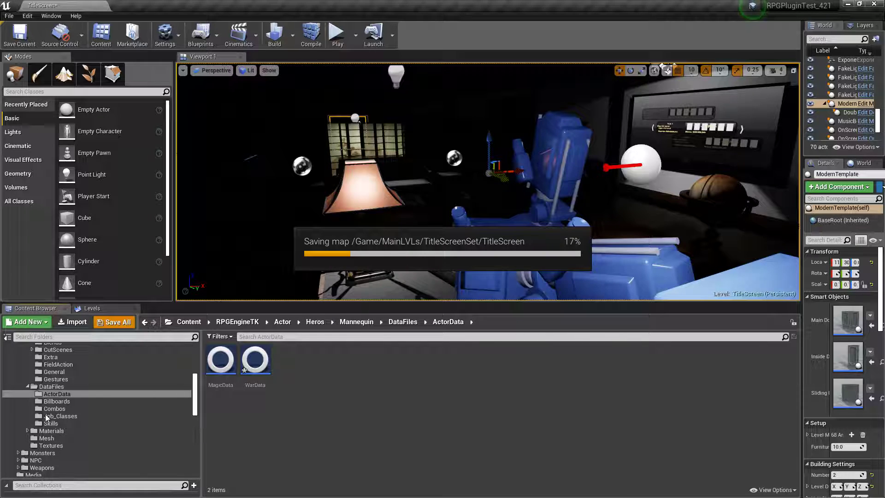
Open the Light01 asset from the Combos folder and its skill animation, SK_Attack_01_Montage.
left_click(53, 408)
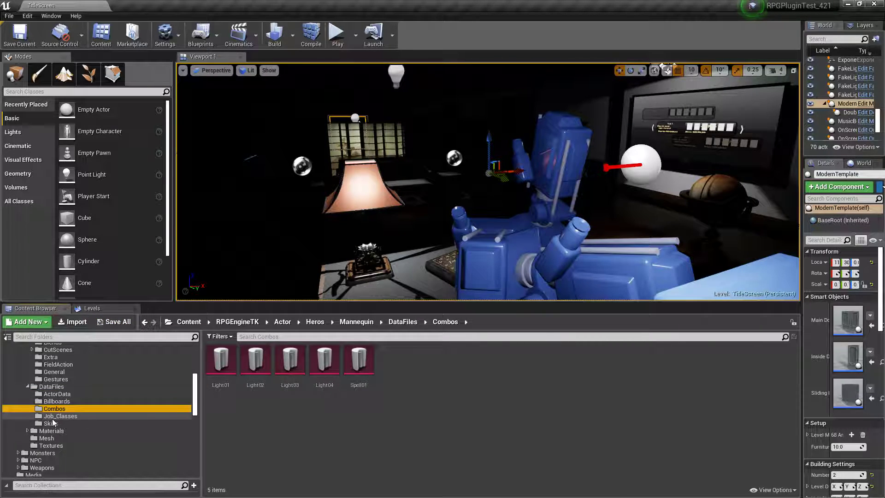
left_click(216, 363)
double_click(216, 363)
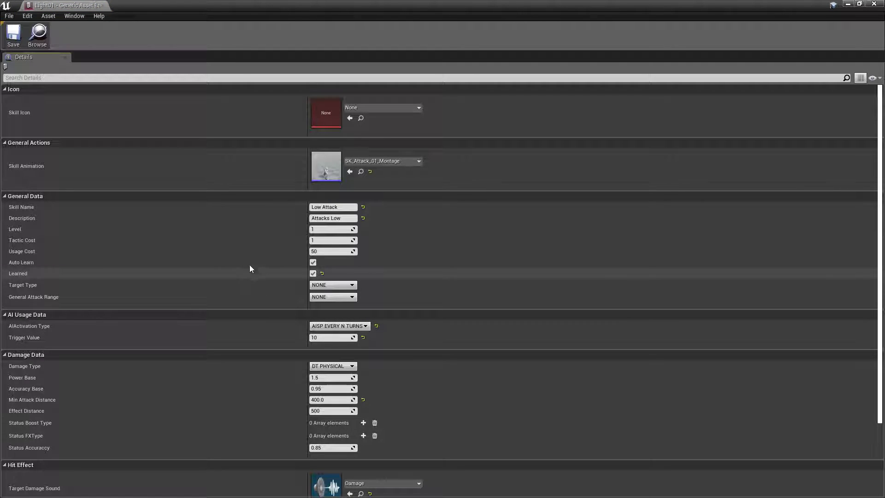
double_click(322, 164)
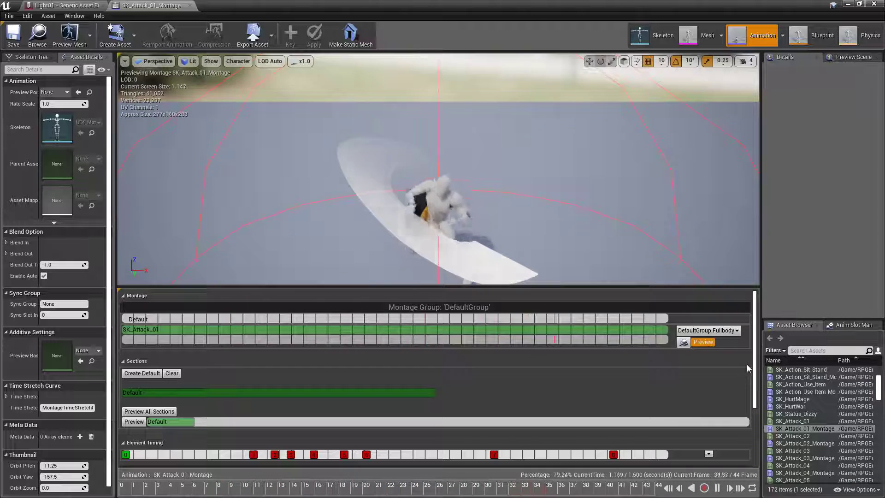
Inspect the settings of the TurnBased_ConeHit and BTL_NextTurnBasedAction notifies on notify track 1.
scroll(748, 365, "down", 3)
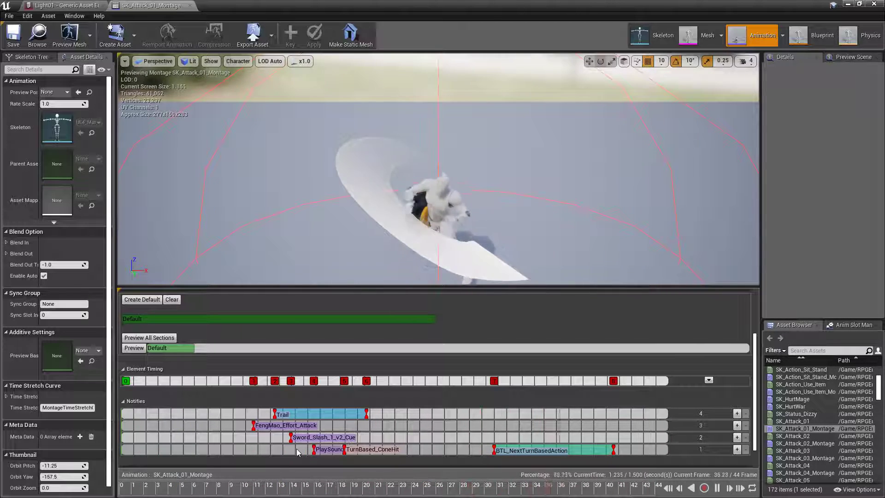
left_click(346, 450)
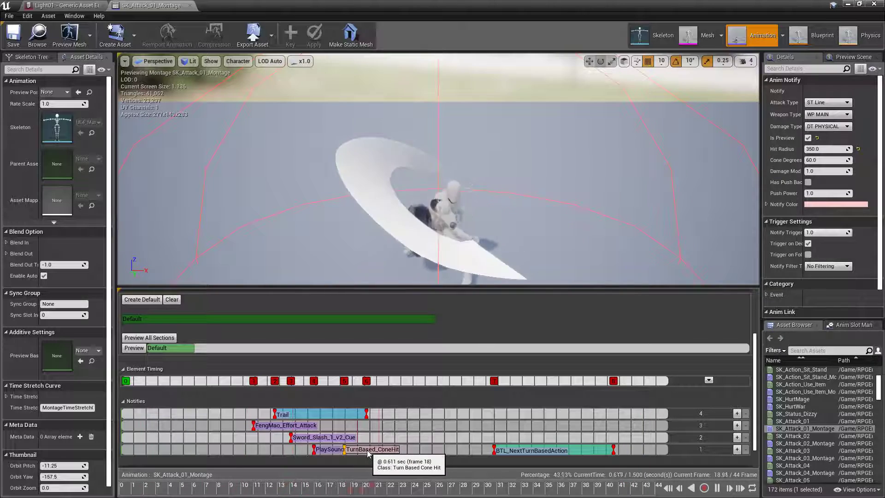
left_click(536, 451)
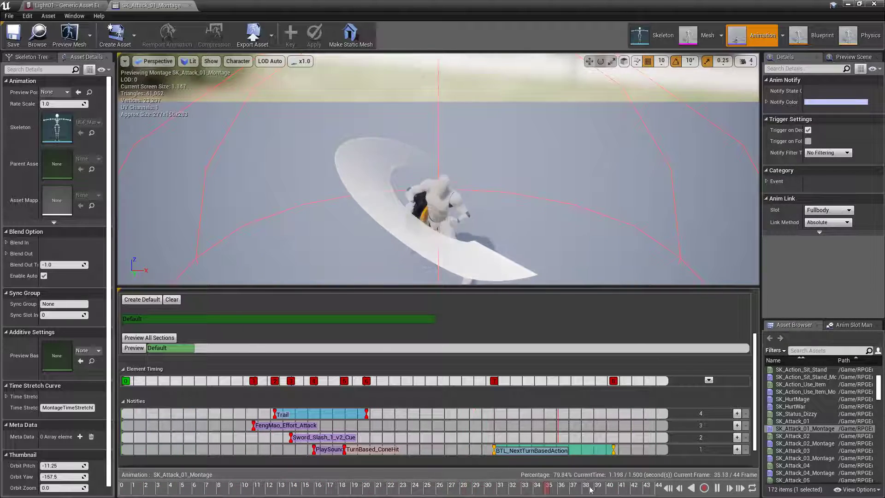
Pause the playback, scrub SK_Attack_01_Montage from near its start to frame 44, and close the montage editor.
left_click(717, 488)
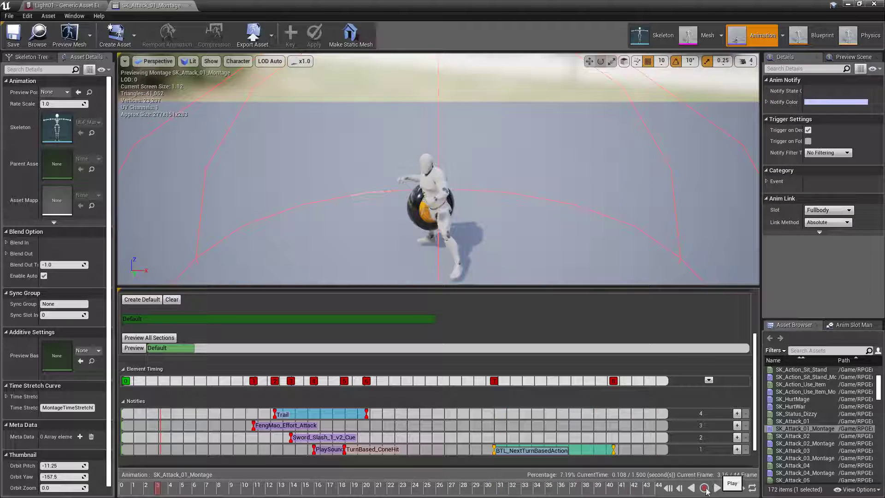
left_click_drag(157, 492, 126, 492)
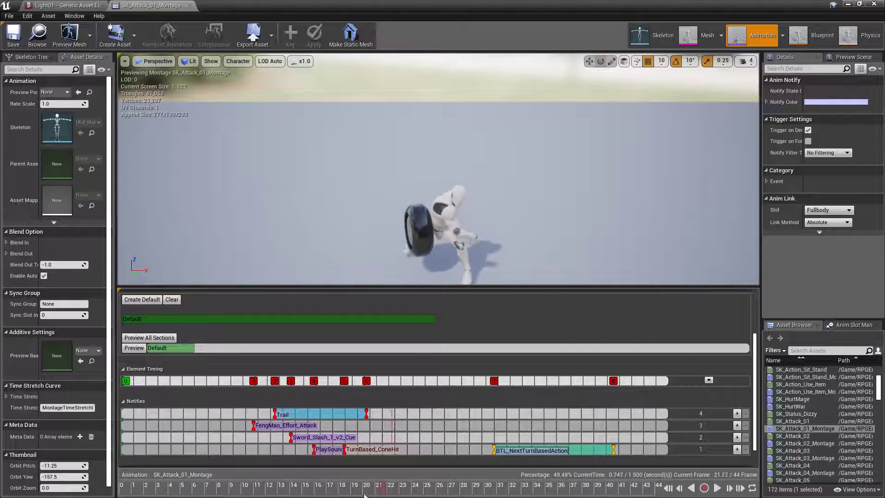
left_click_drag(581, 489, 655, 489)
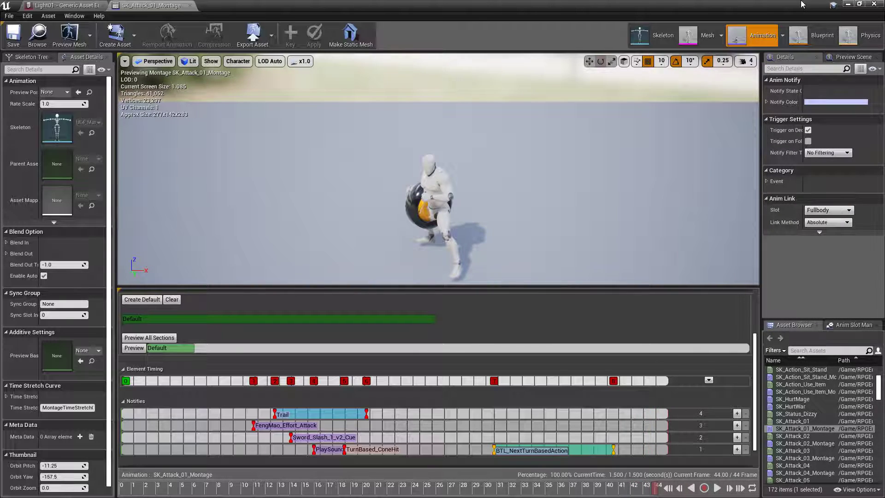
left_click(190, 5)
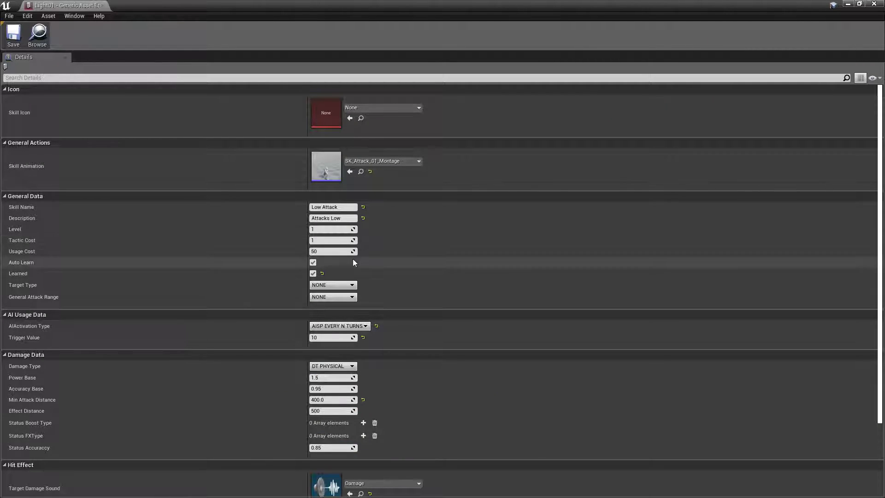
Close the Light01 asset and check the Job_Classes and Skills folders, then the parent DataFiles folder.
left_click(103, 6)
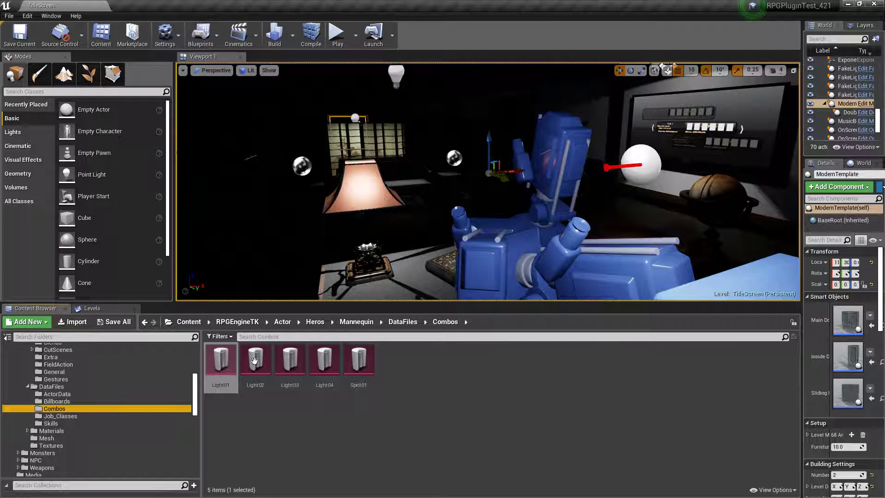
left_click(358, 364)
left_click(65, 416)
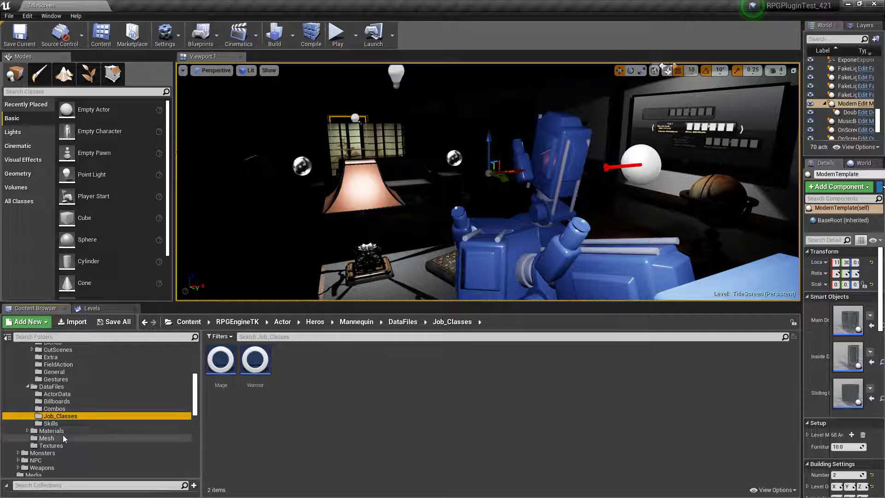
left_click(53, 423)
left_click(56, 387)
scroll(62, 394, "up", 2)
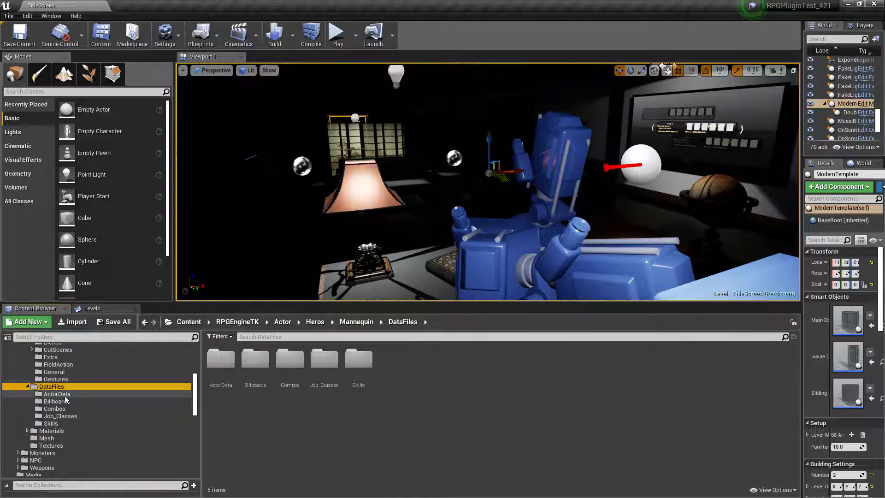
Review each DataFiles subfolder, from ActorData and Billboards through Job_Classes and Skills, finishing in the Combos folder.
scroll(64, 395, "down", 2)
left_click(62, 394)
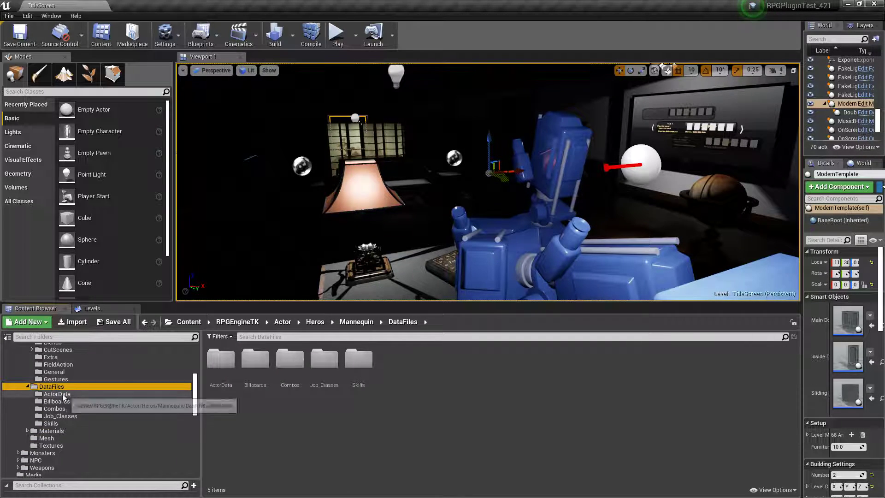
left_click(65, 401)
left_click(65, 409)
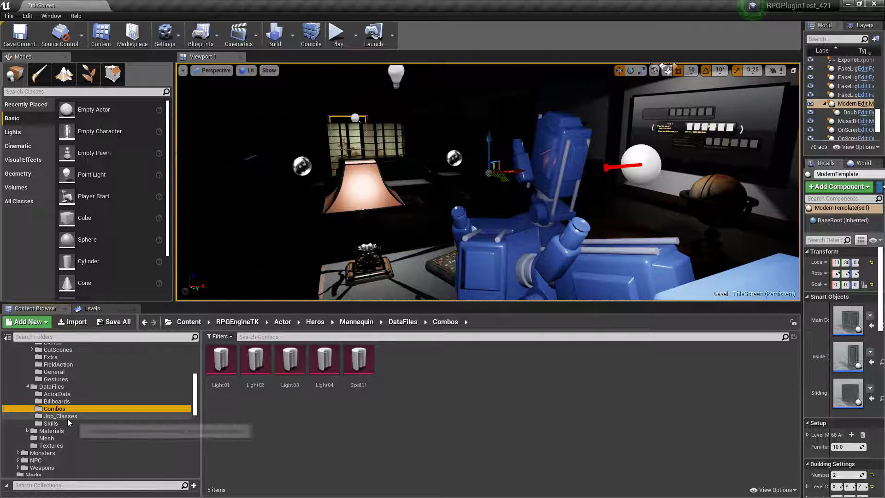
left_click(65, 417)
left_click(58, 424)
left_click(67, 394)
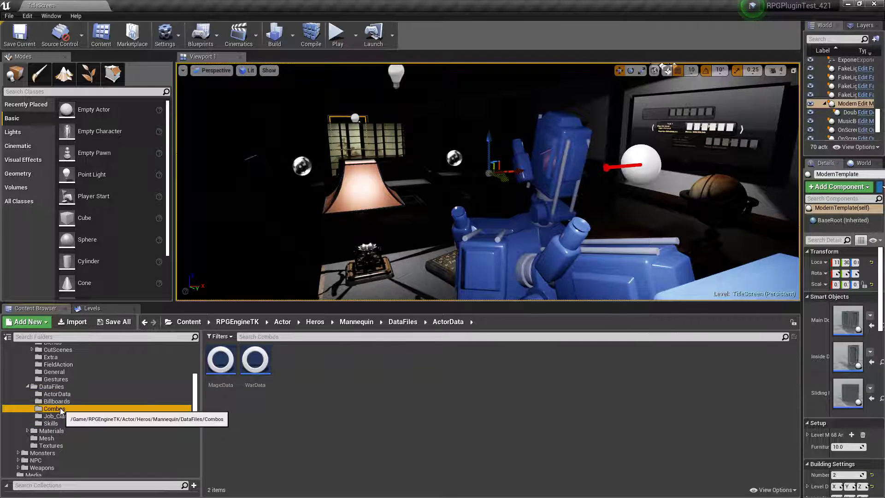
left_click(55, 408)
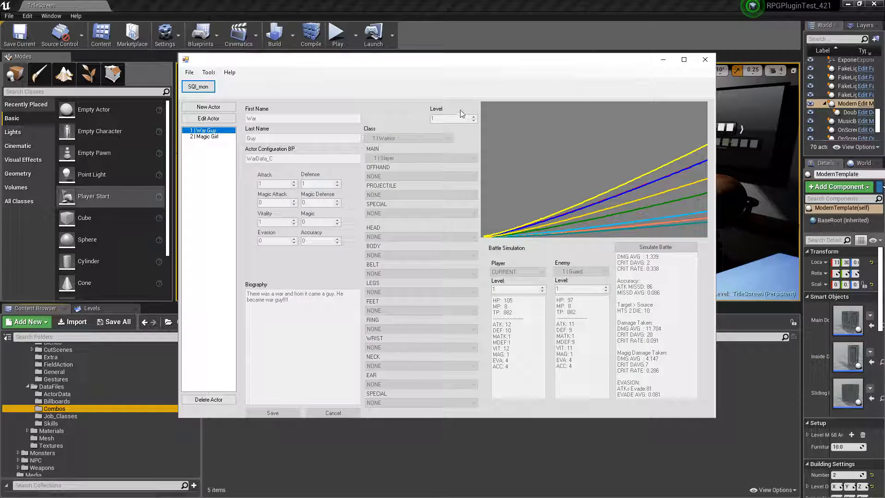
Switch to the RPG database tool, open the starting game settings, and select each available actor under Starting Party Formation.
left_click(208, 73)
left_click(225, 95)
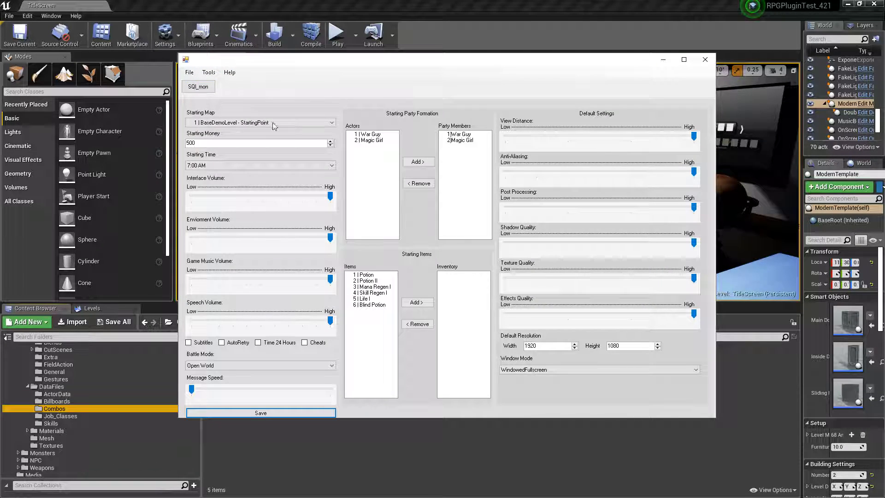
left_click(376, 135)
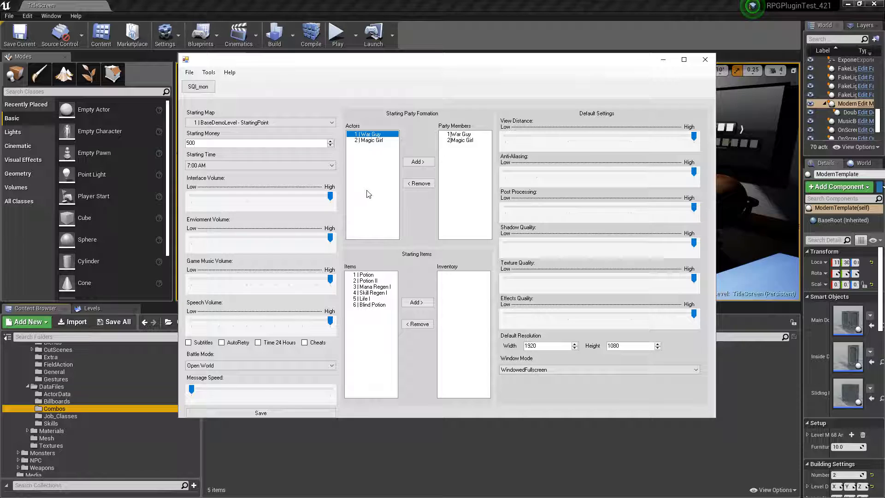
left_click(369, 141)
left_click(370, 134)
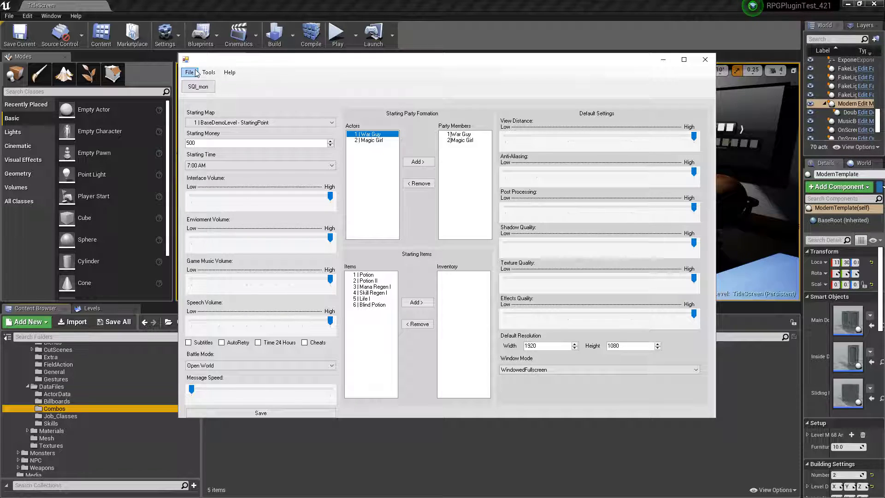
Open the event editor and view the CHANGE PARTY action of the Add PartyMember test event in edit mode.
left_click(209, 72)
left_click(223, 105)
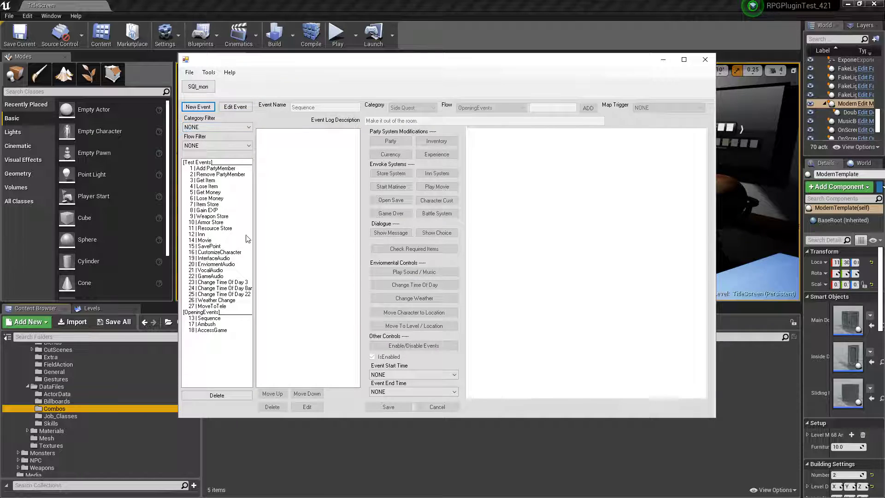
left_click(215, 169)
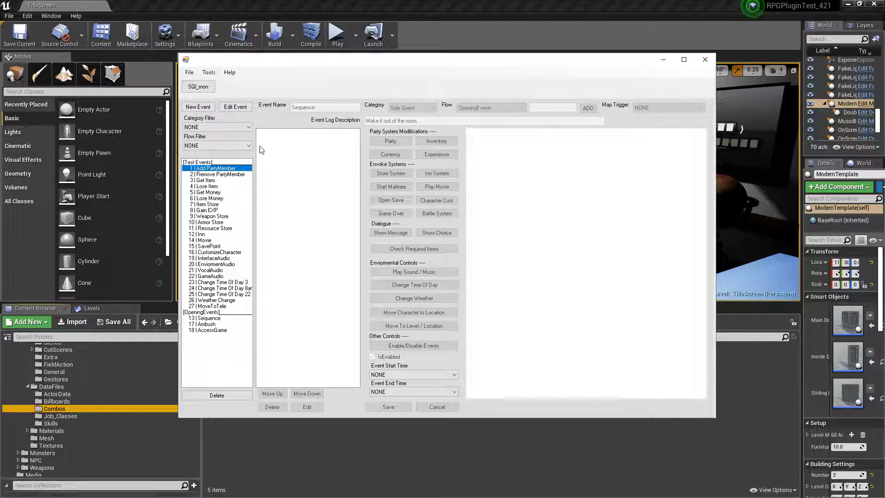
left_click(234, 108)
double_click(298, 133)
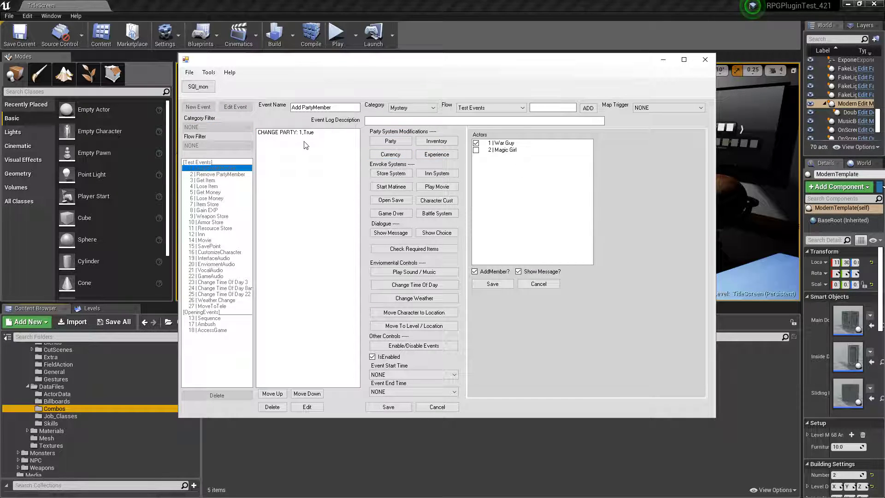
Cancel the party change action and the event edit, and return to Unreal Editor.
left_click(537, 283)
left_click(437, 407)
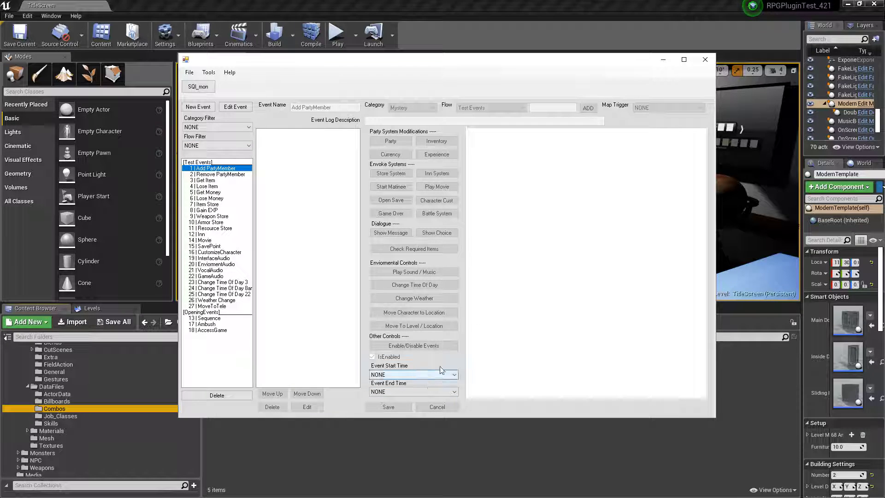
left_click(446, 4)
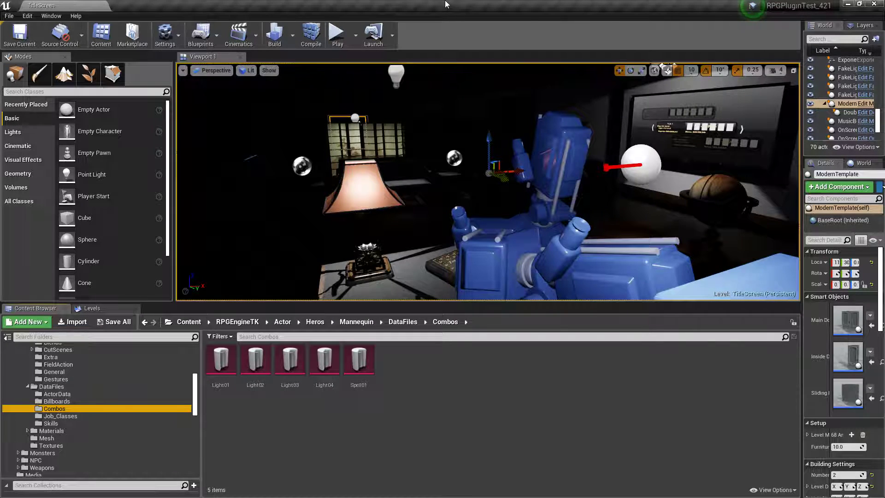